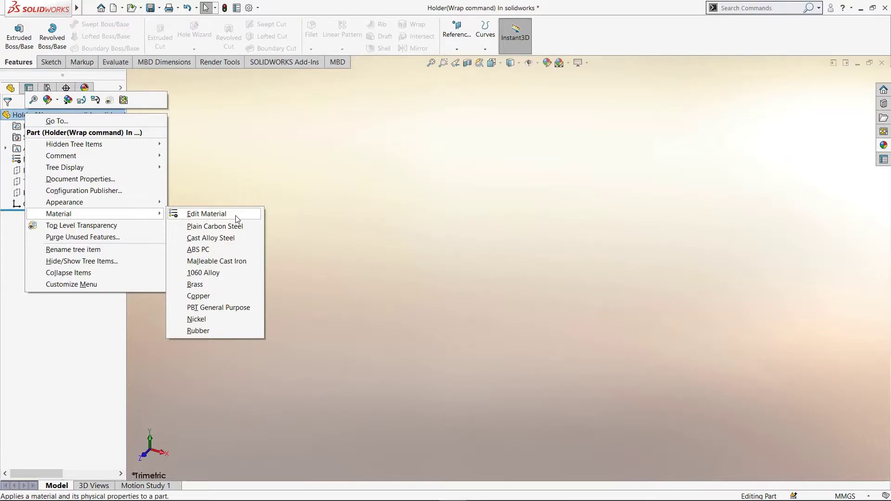
- Open the Edit Material dialog for the empty Holder part
click(235, 217)
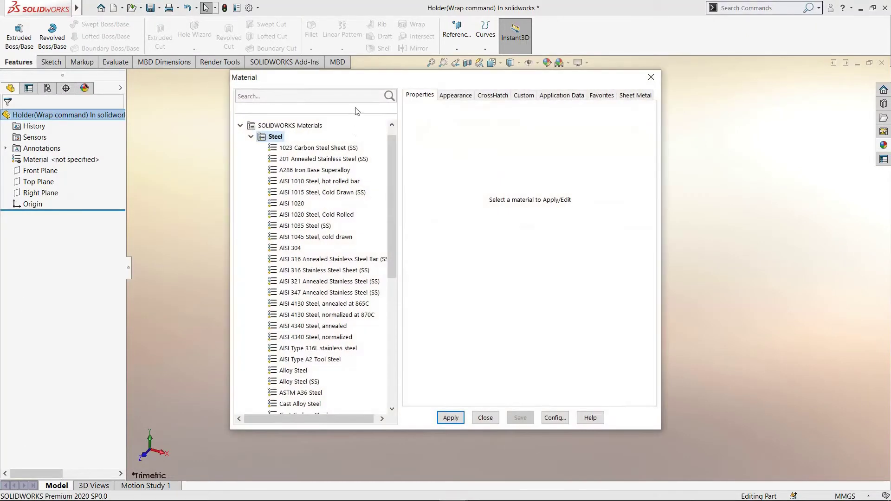
- Search 'fe', apply DIN copper alloy 2.0966 (CuAl10Ni5Fe4) and close the Material dialog
click(335, 96)
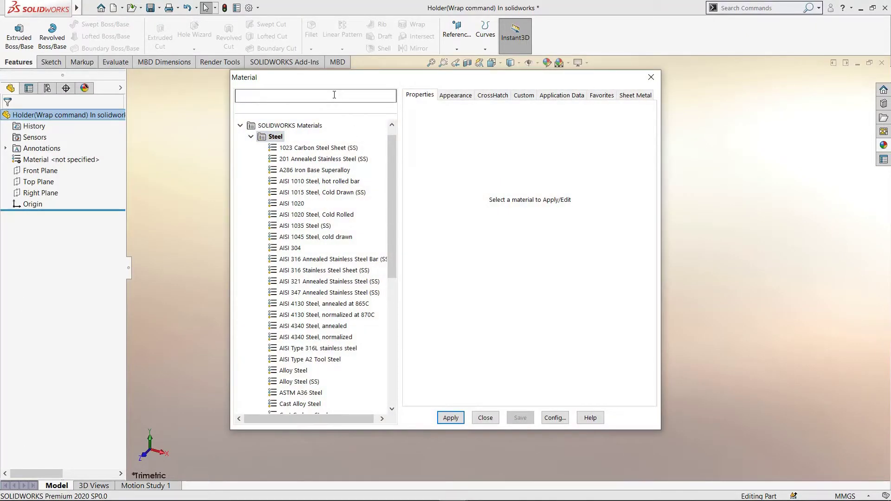
text(fe)
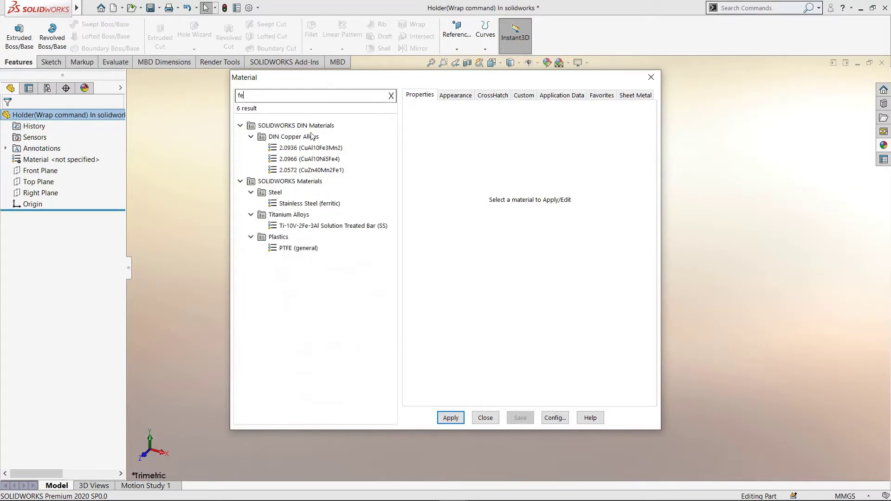
click(336, 159)
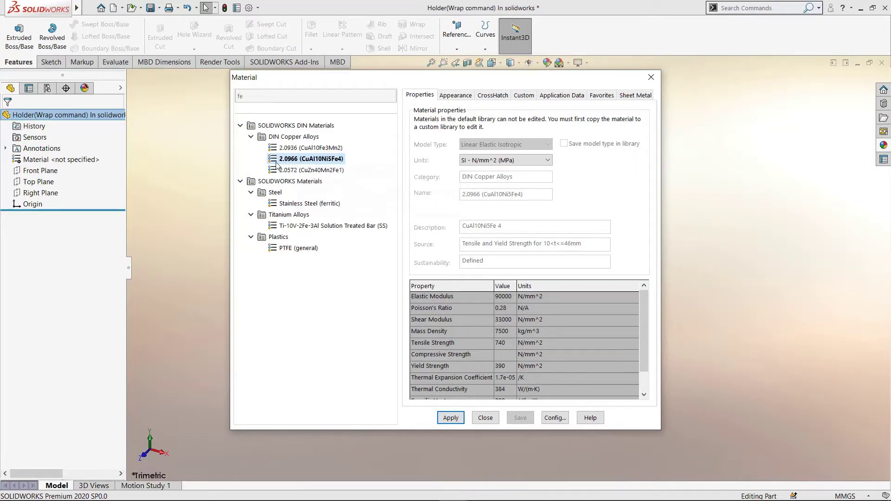
click(455, 420)
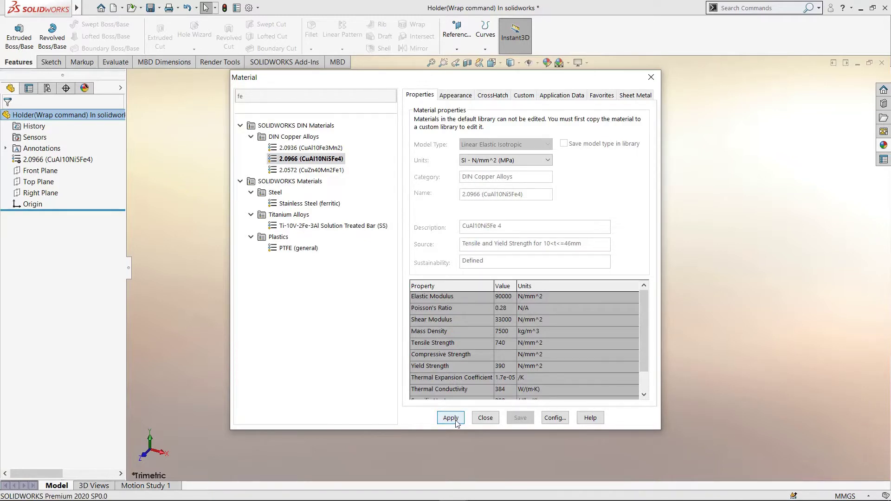
click(652, 77)
- Start a Right Plane sketch and draw the base's bottom, left edge and slanted shoulder
right_click(48, 193)
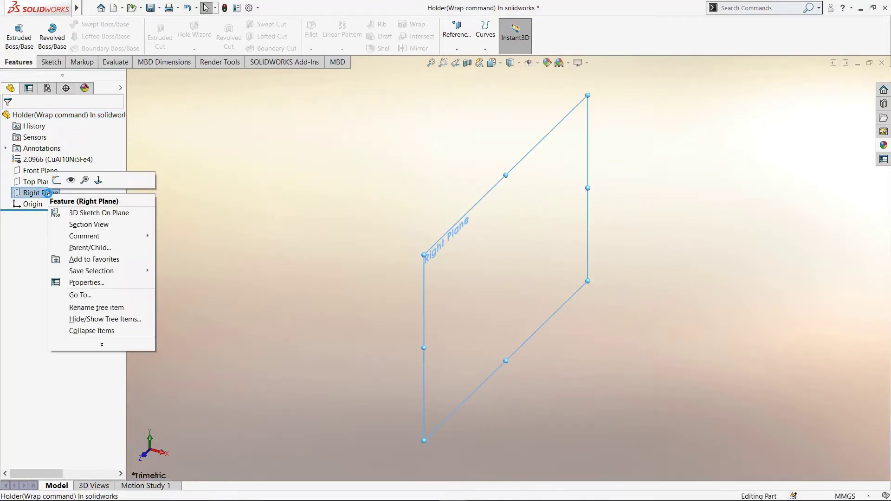
click(57, 181)
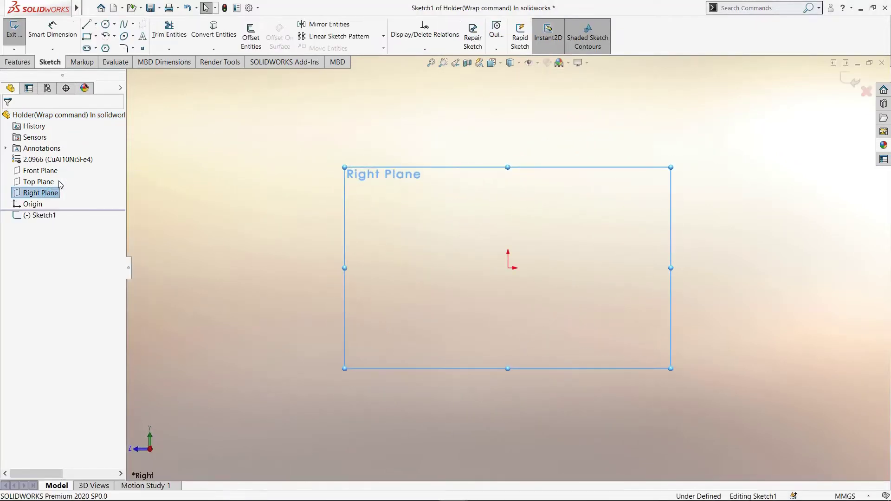
click(98, 29)
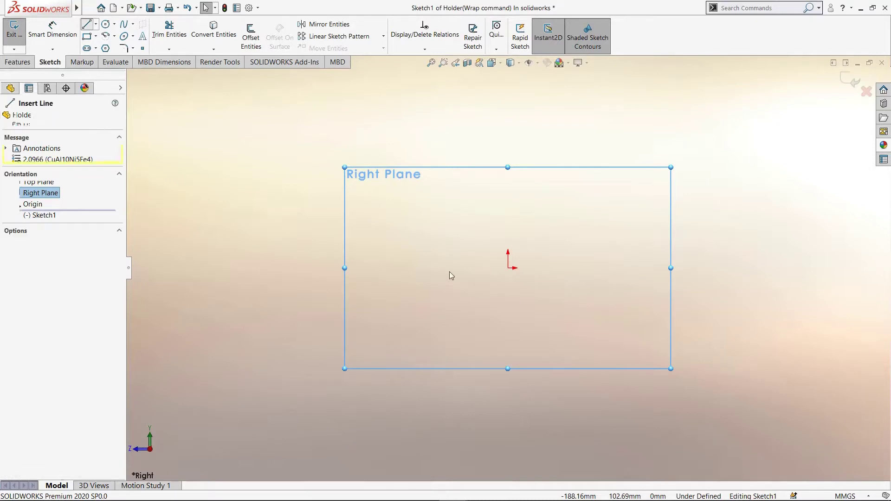
click(439, 268)
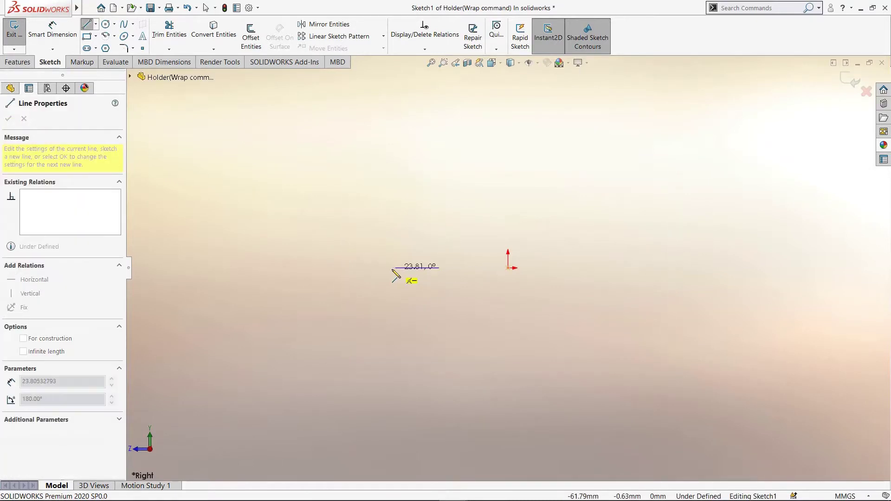
click(387, 268)
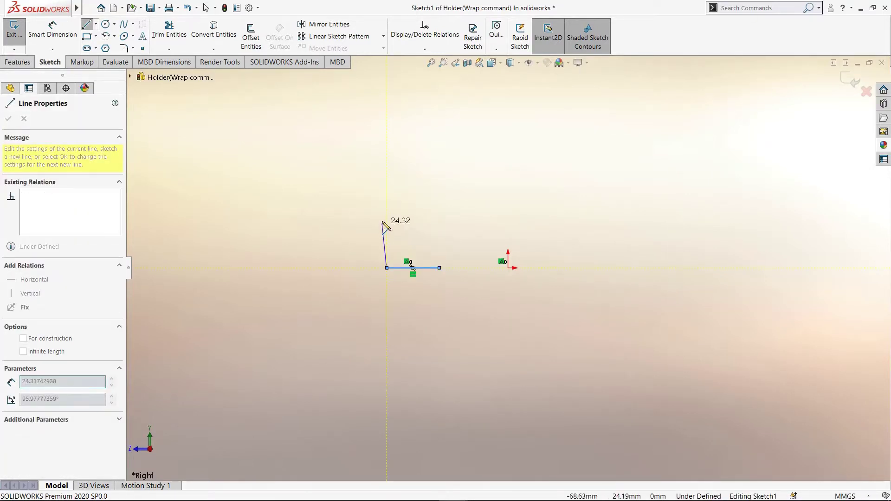
click(386, 203)
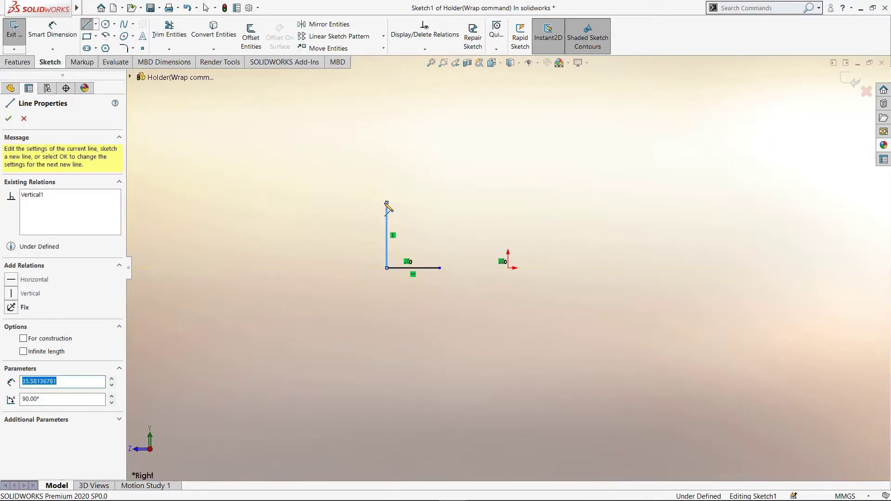
click(422, 150)
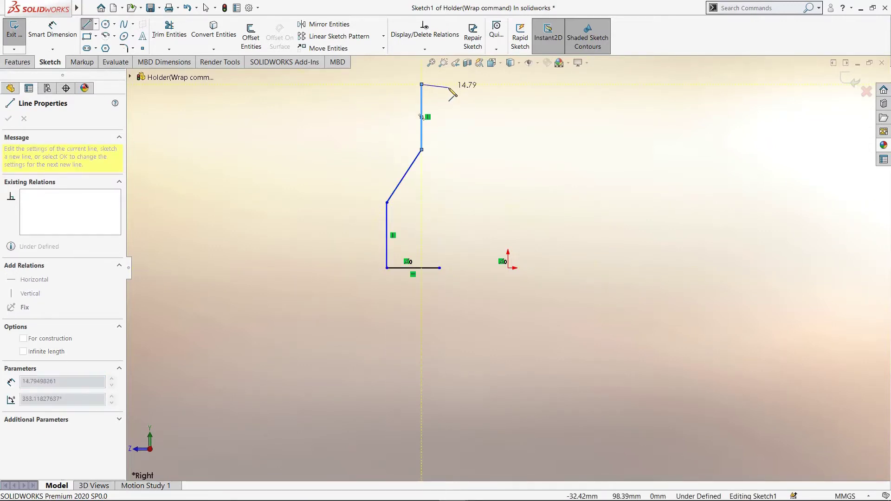
- Draw the neck, outer slanted side and tangent arc, closing the profile at the start point
click(421, 85)
click(439, 84)
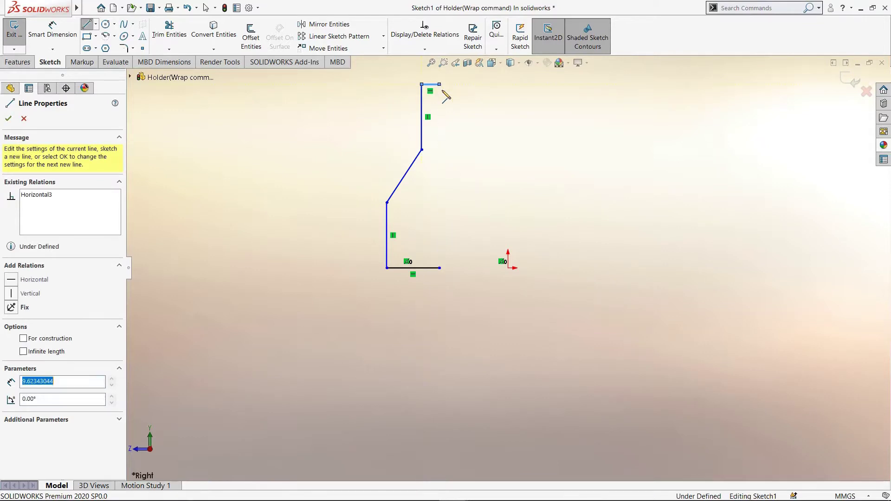
click(439, 136)
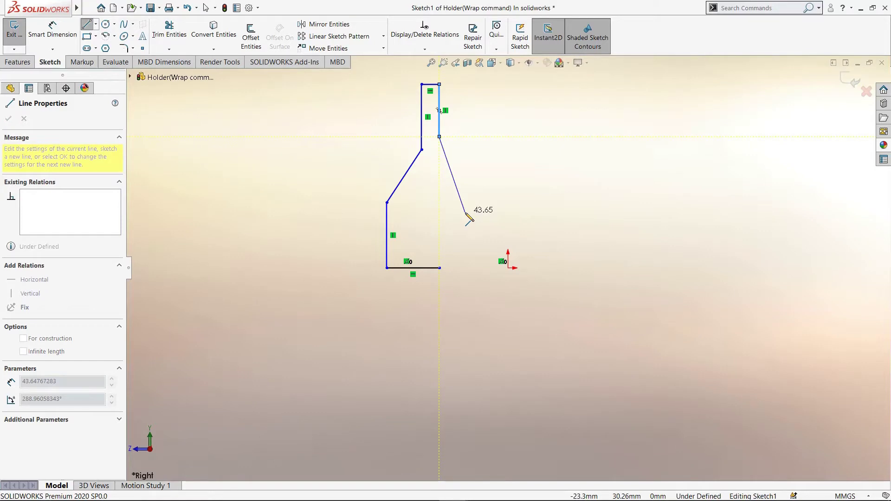
click(465, 212)
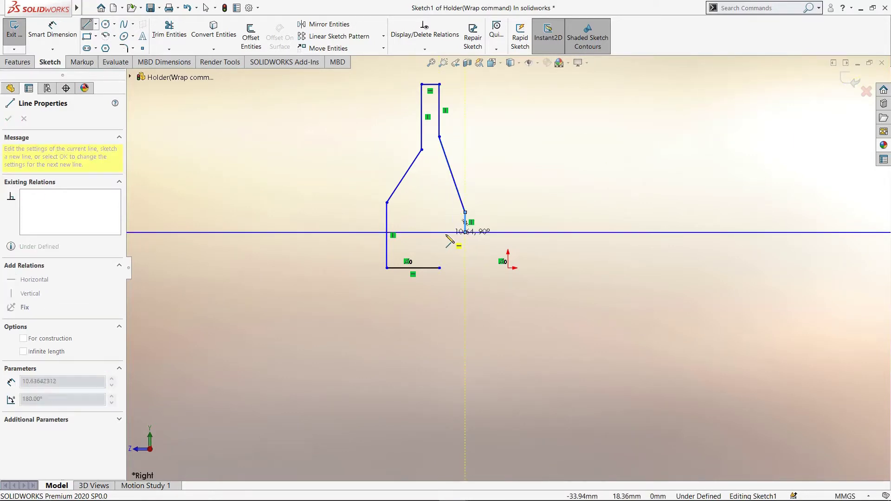
click(465, 232)
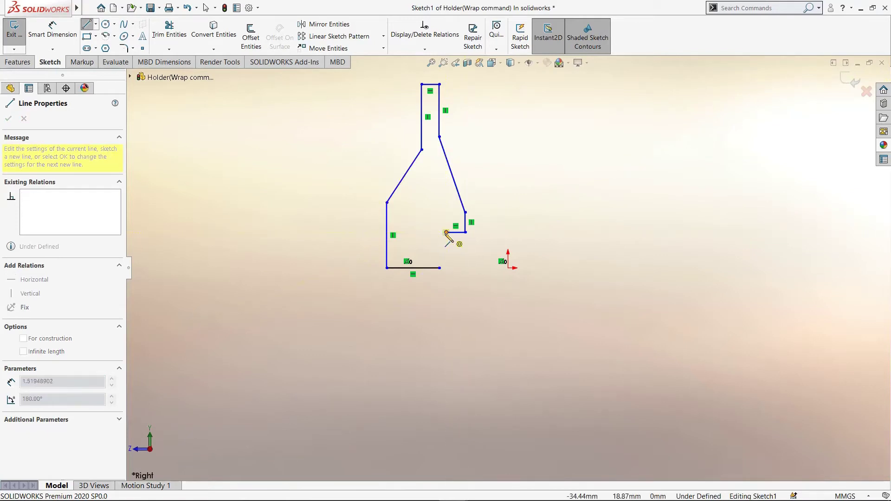
key(a)
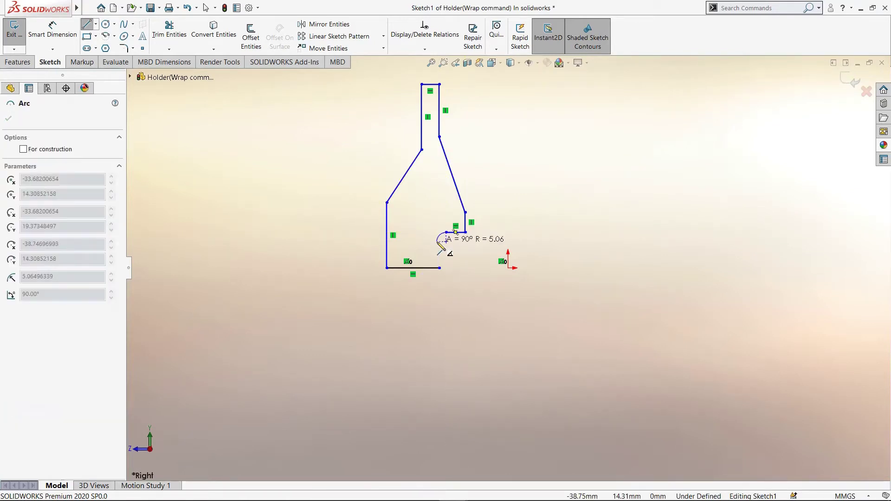
double_click(439, 239)
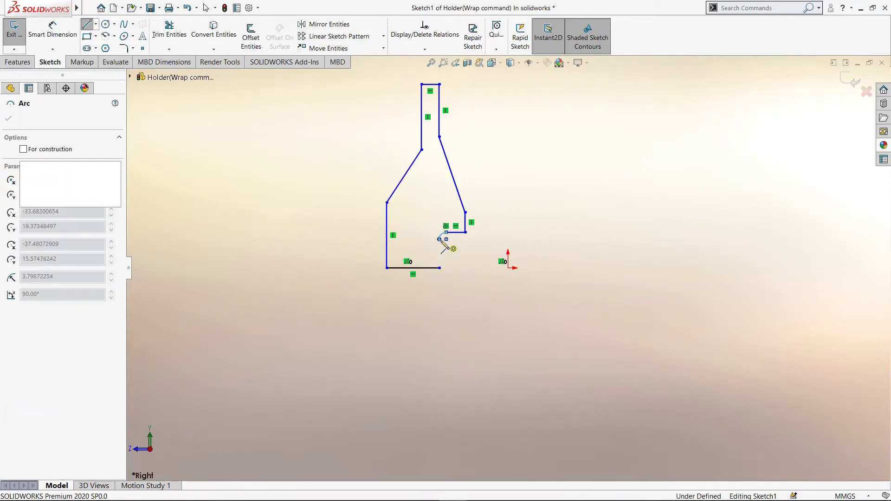
click(439, 268)
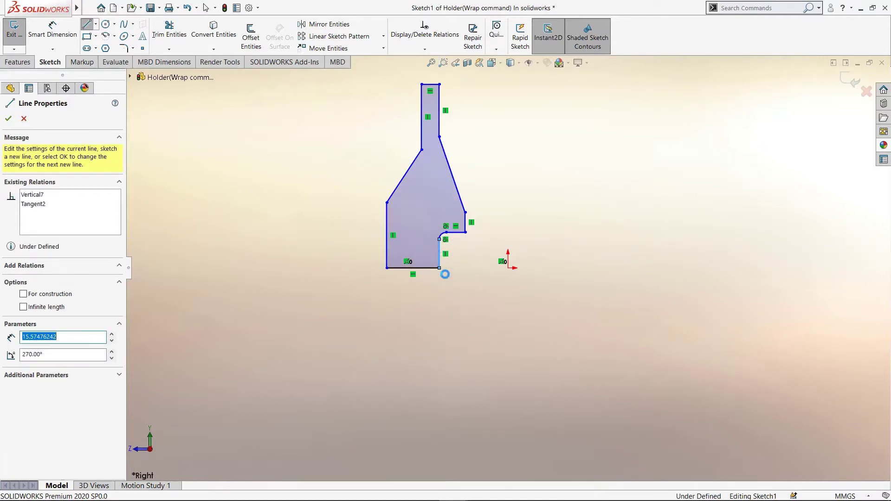
key(Escape)
click(54, 38)
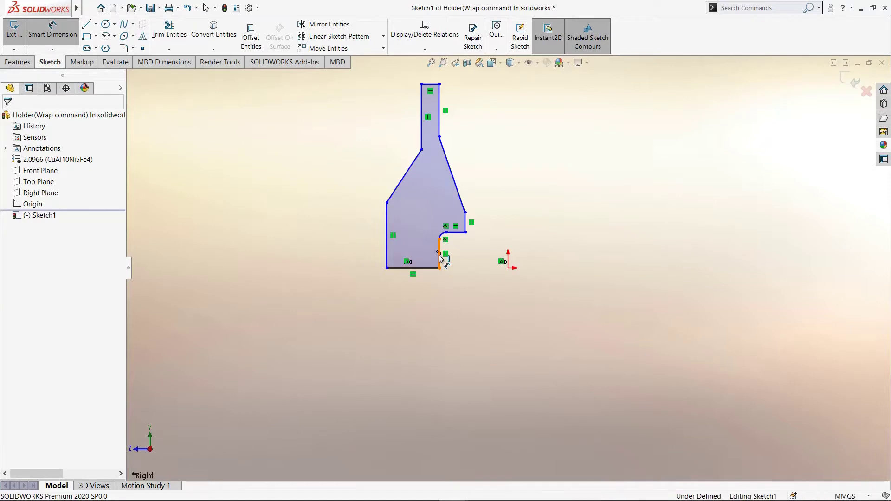
- Dimension the inner and right vertical edges 19 mm and 14 mm from the origin
click(439, 254)
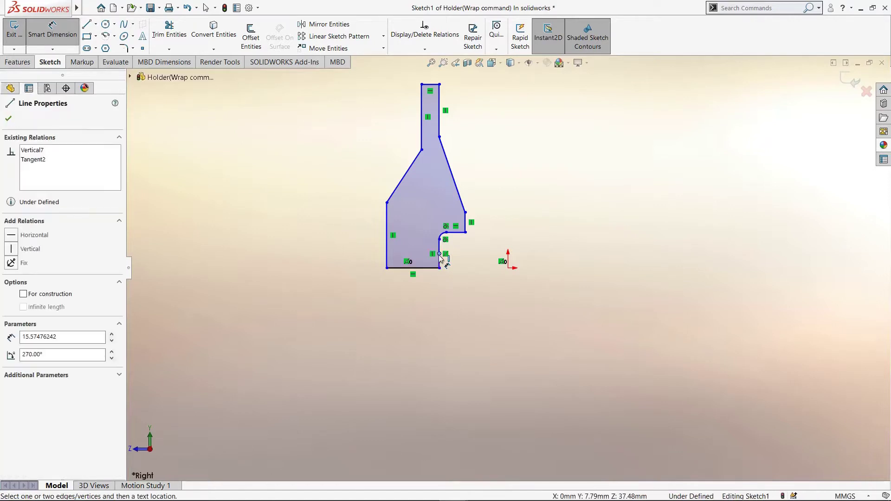
click(508, 268)
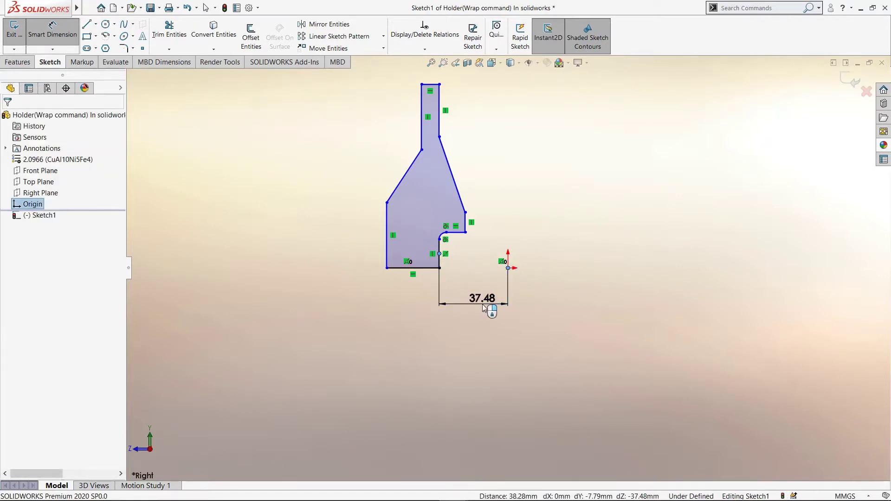
click(483, 304)
text(19)
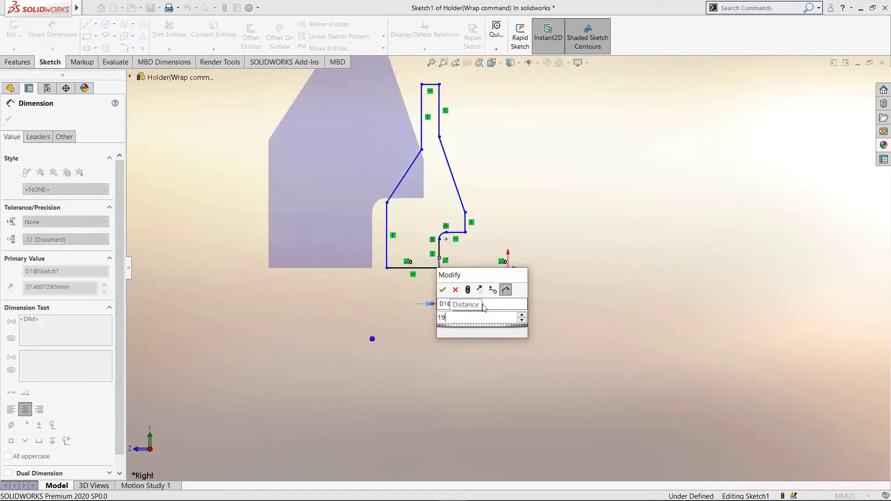
key(Return)
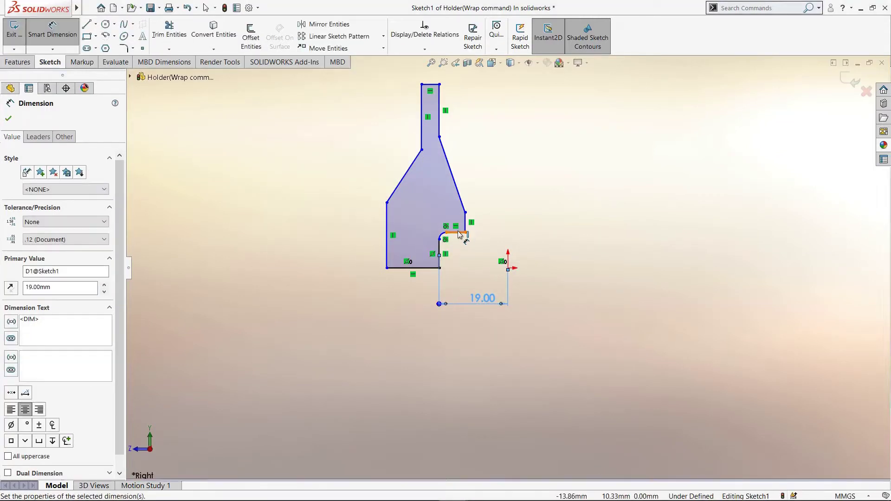
scroll(468, 223, down, 1)
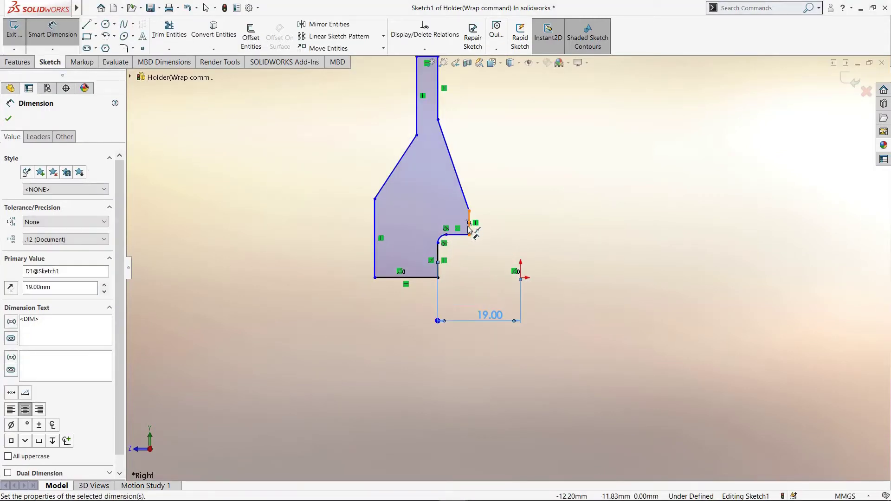
click(468, 227)
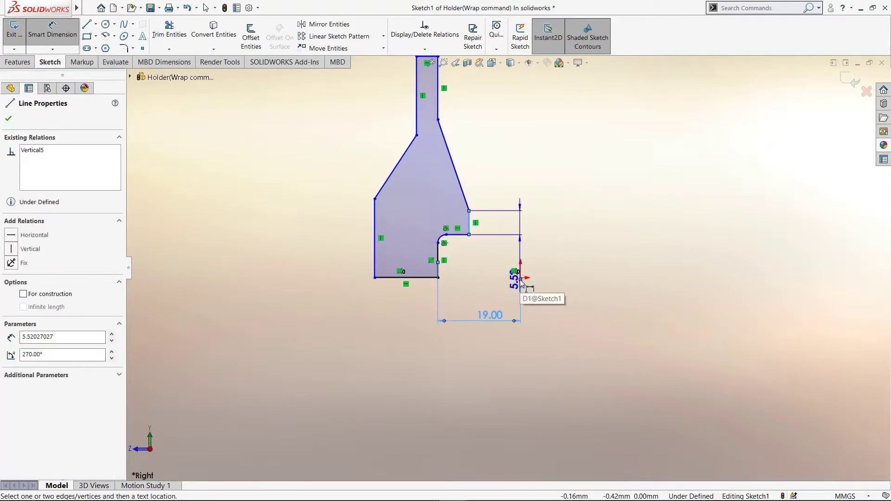
click(520, 279)
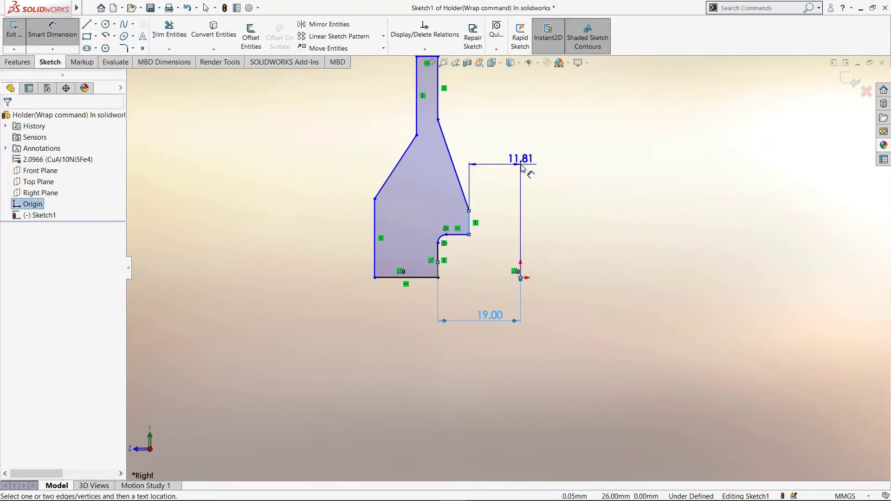
click(521, 165)
text(14)
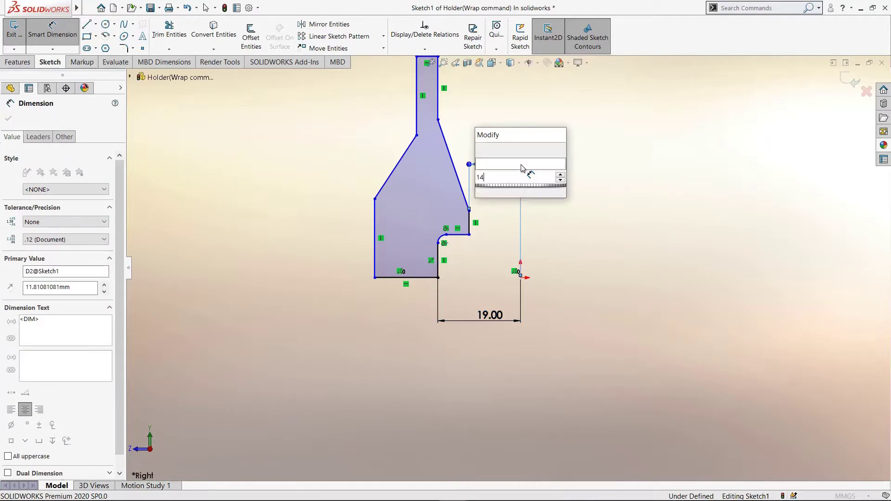
key(Return)
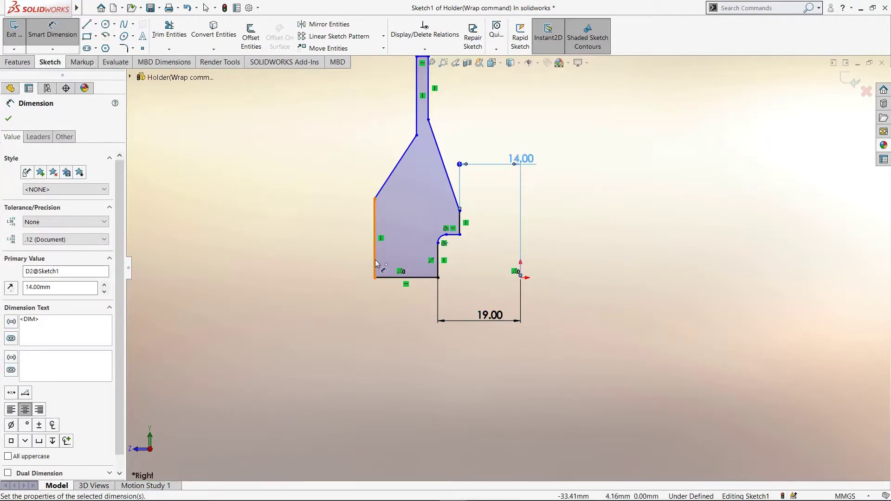
- Set the base's overall width to 29 mm
click(521, 277)
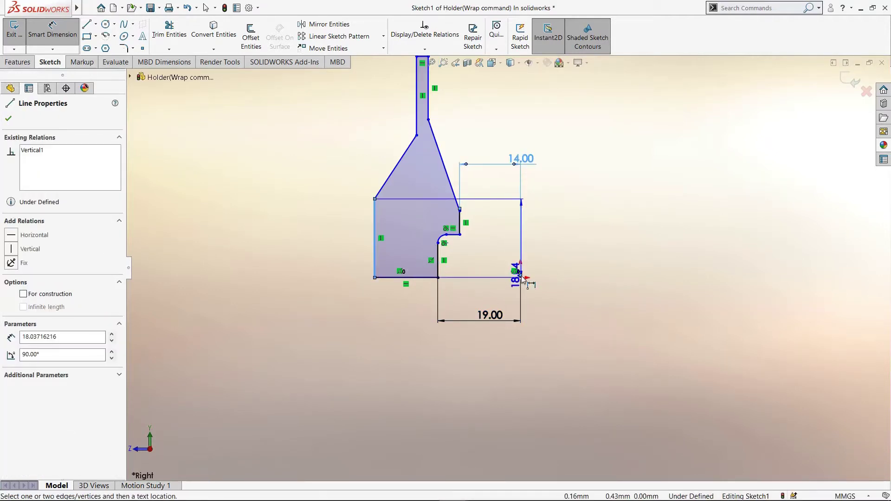
click(487, 349)
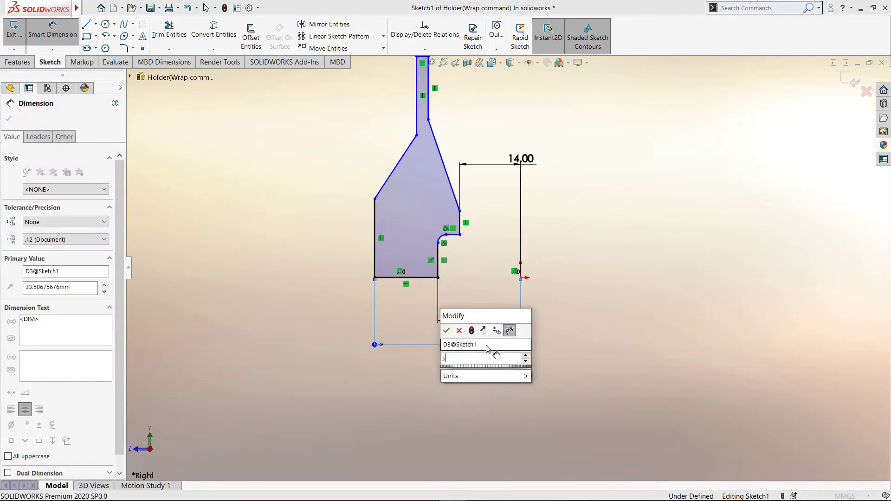
text(3)
key(BackSpace)
text(21)
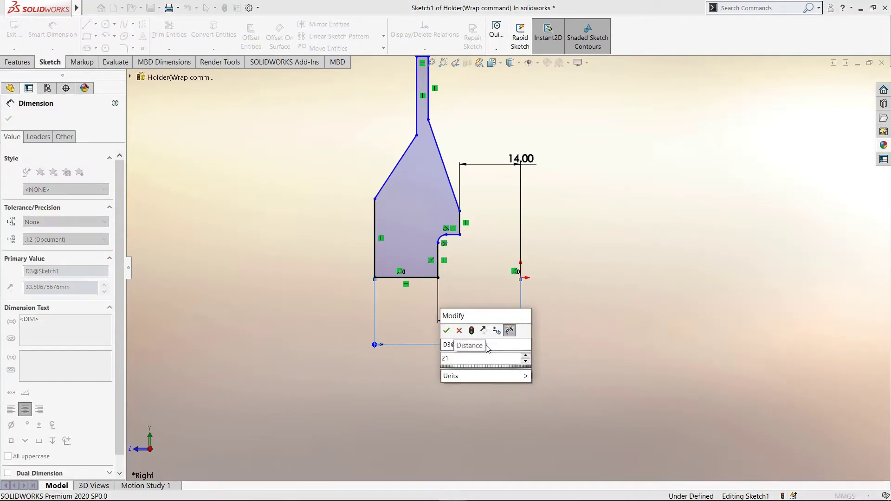
key(Return)
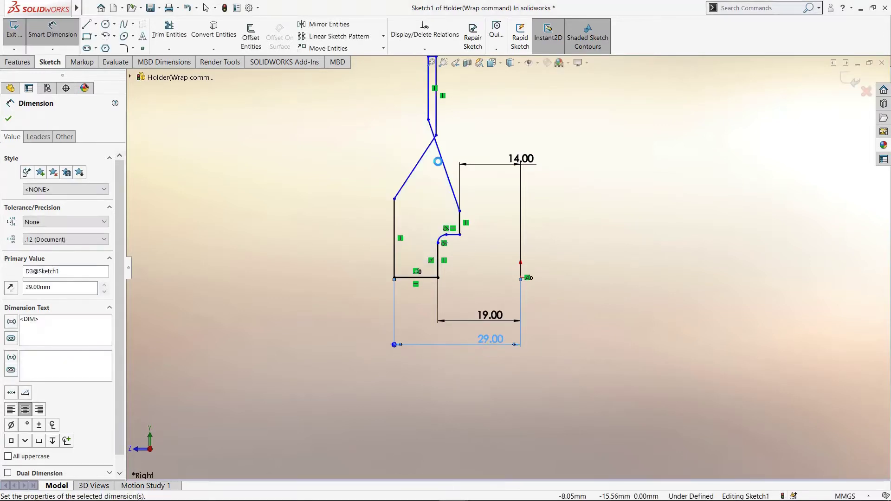
scroll(413, 214, down, 1)
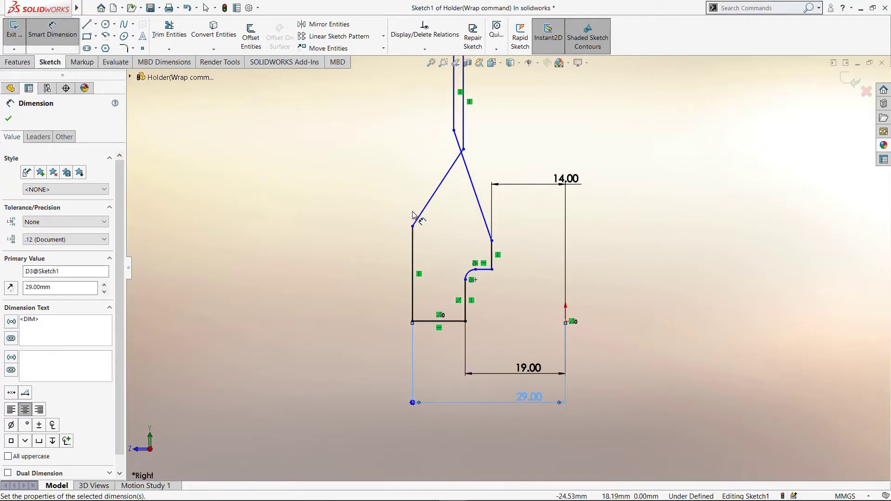
scroll(460, 165, up, 2)
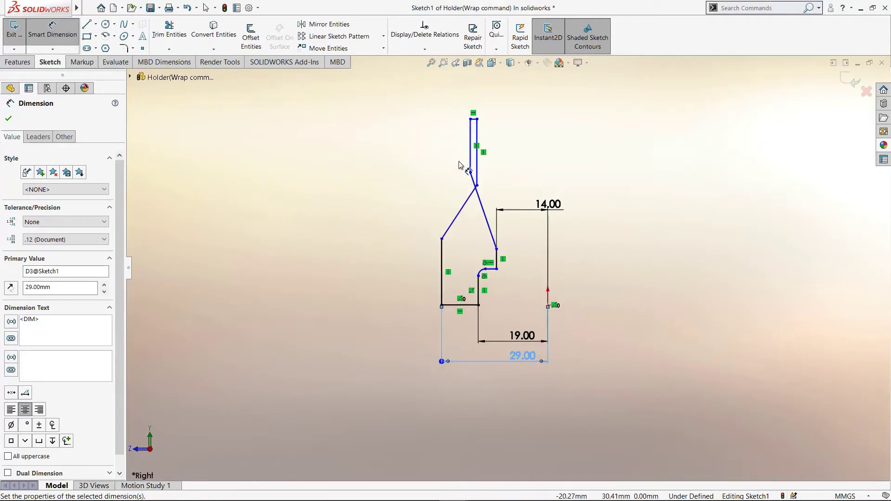
key(Escape)
key(Escape)
- Pull the neck top left and set the overall height to 52.90 mm
drag(470, 118, 461, 117)
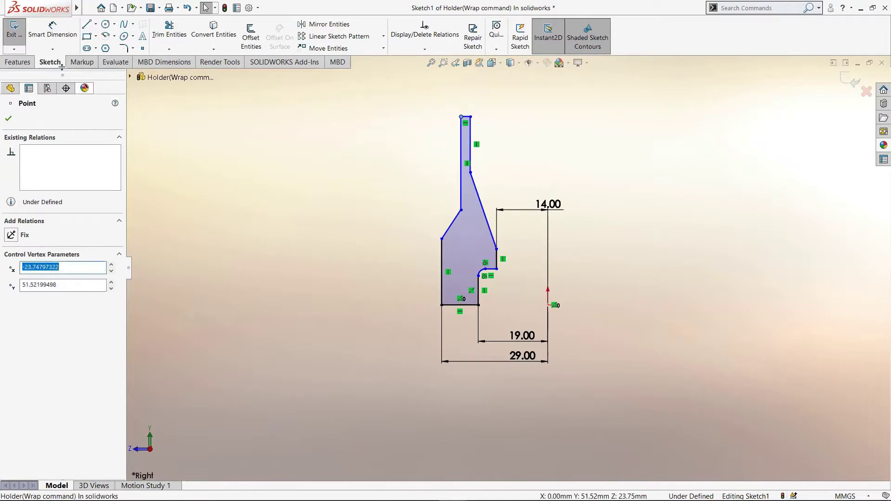
click(53, 32)
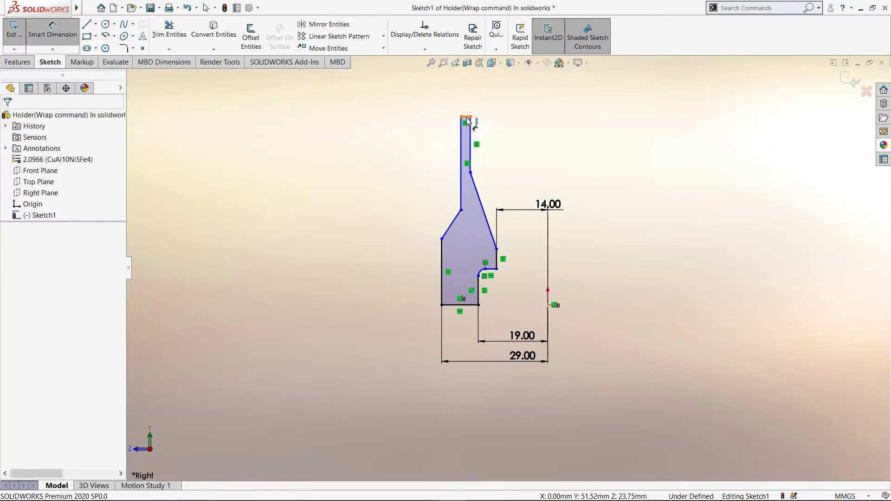
click(465, 117)
click(462, 305)
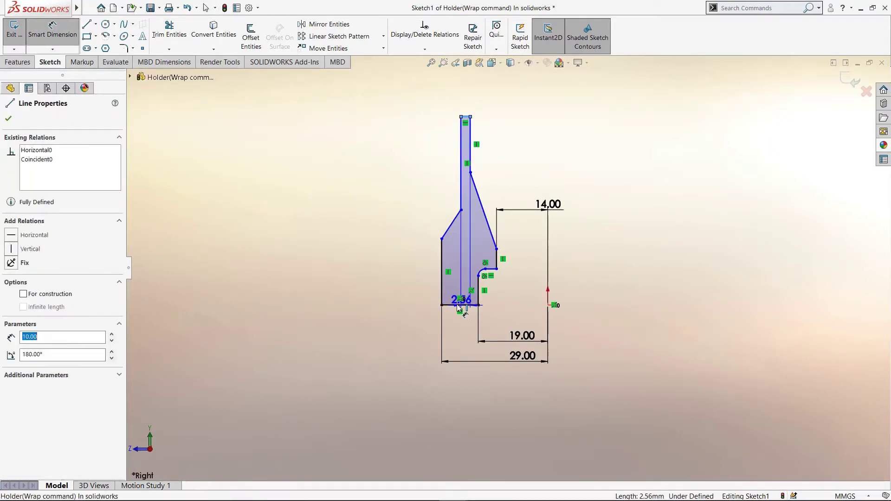
click(369, 255)
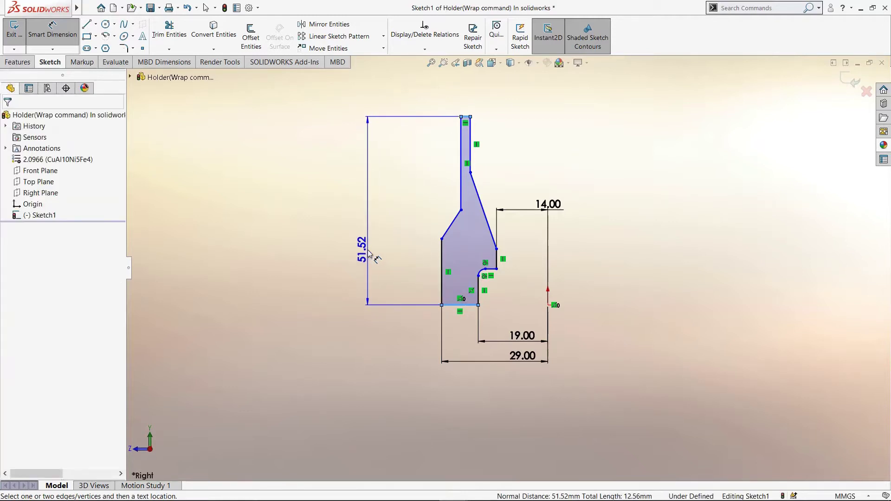
text(52.9)
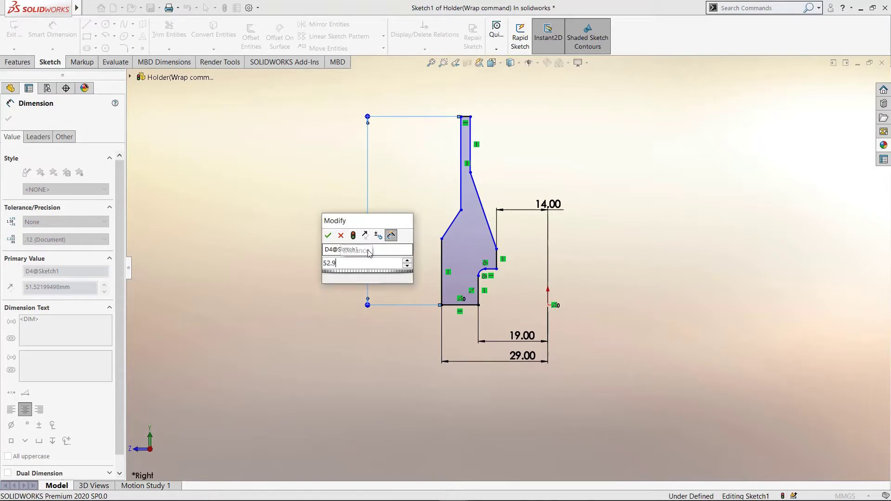
key(Escape)
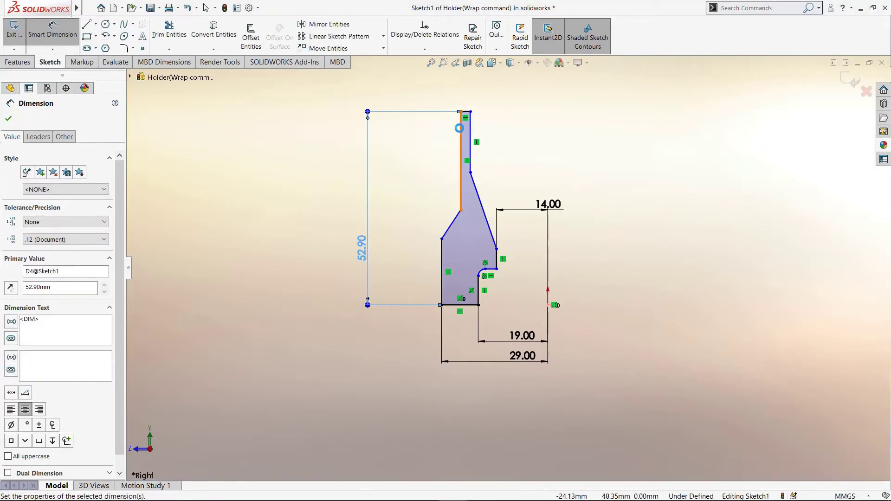
- Set the neck length to 28 mm and its distance from the origin to 20 mm
click(459, 134)
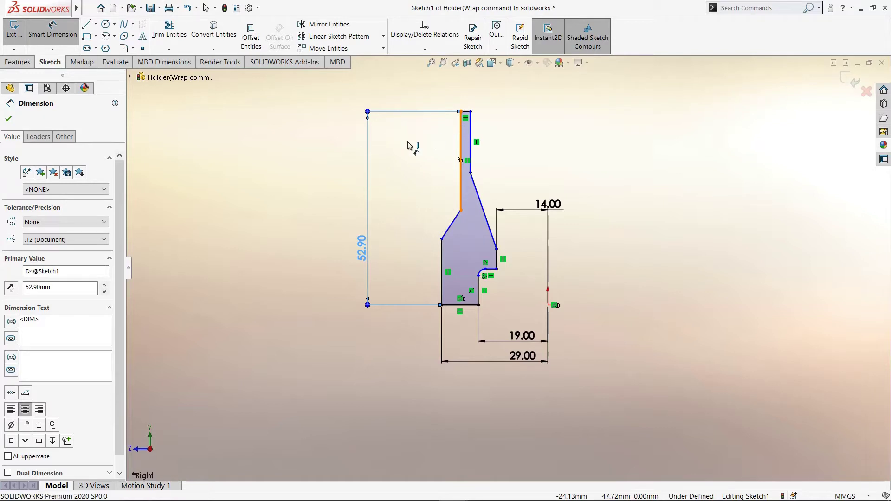
click(409, 147)
double_click(409, 146)
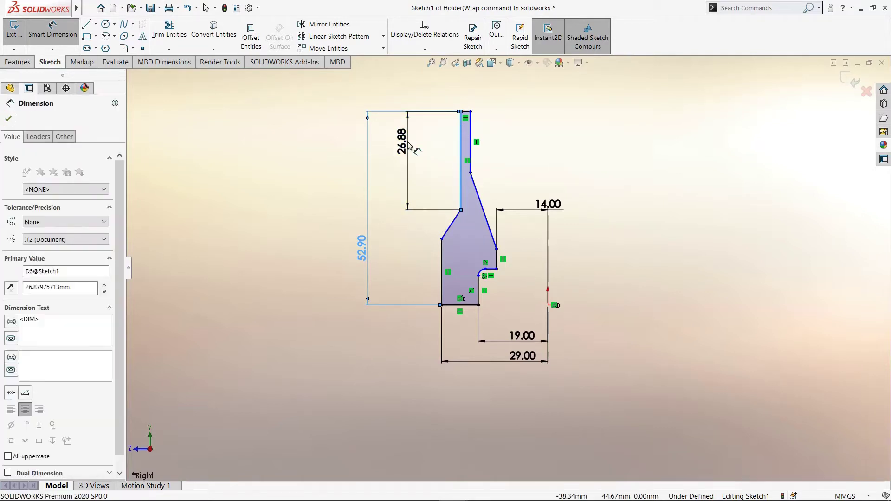
text(28)
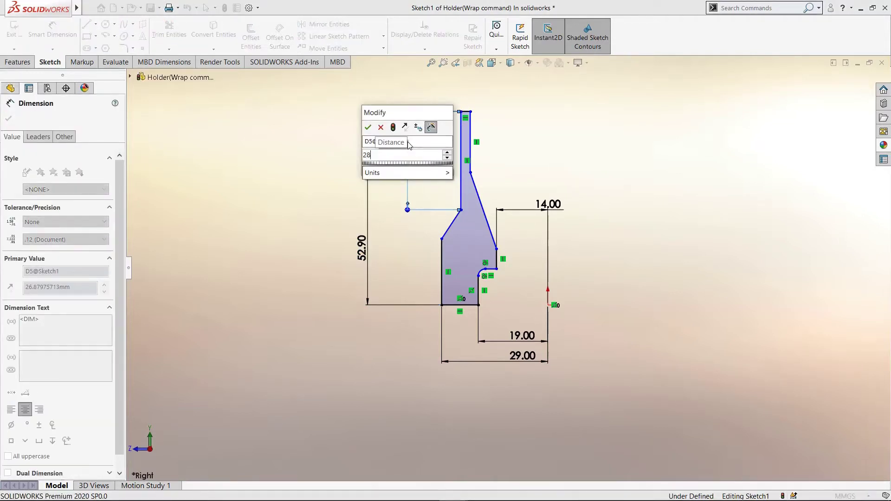
key(Return)
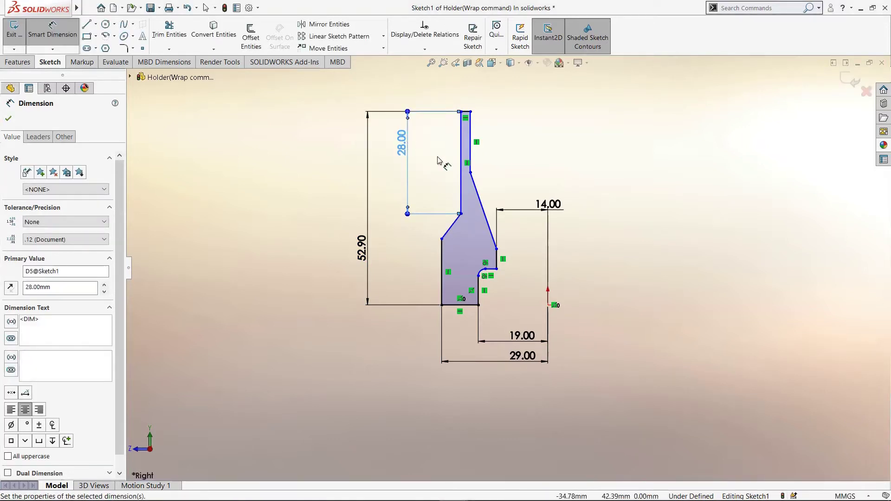
click(462, 175)
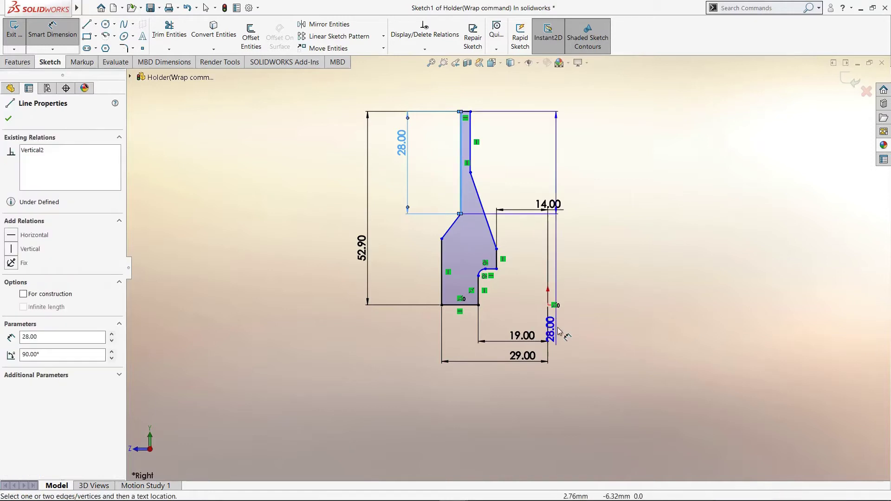
click(548, 306)
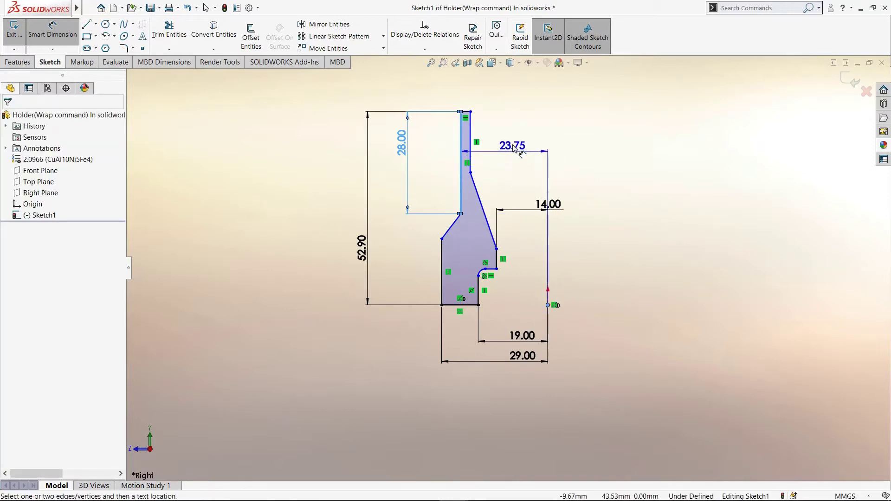
click(514, 147)
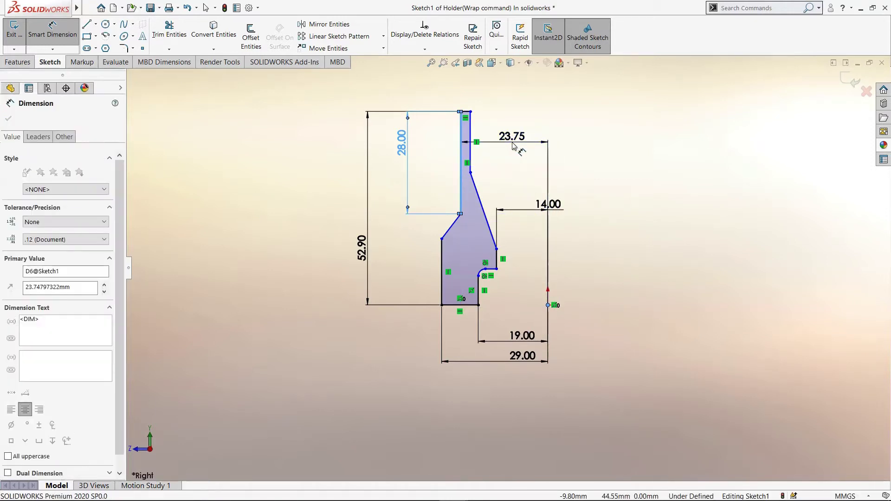
text(20)
key(Return)
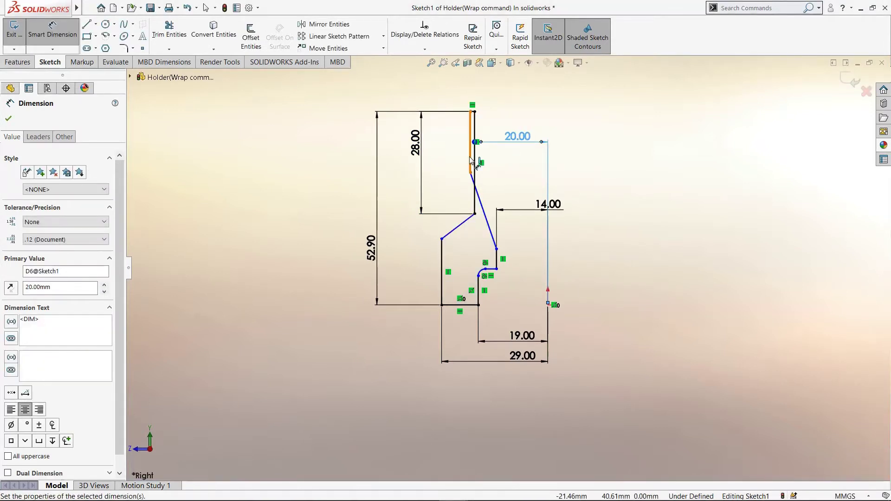
- Add a 17 mm vertical dimension on the neck edge near the origin
click(548, 309)
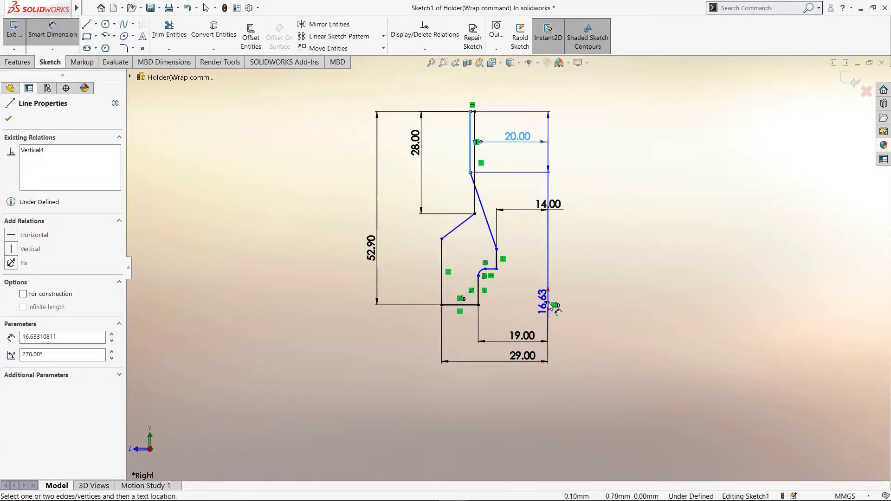
click(554, 307)
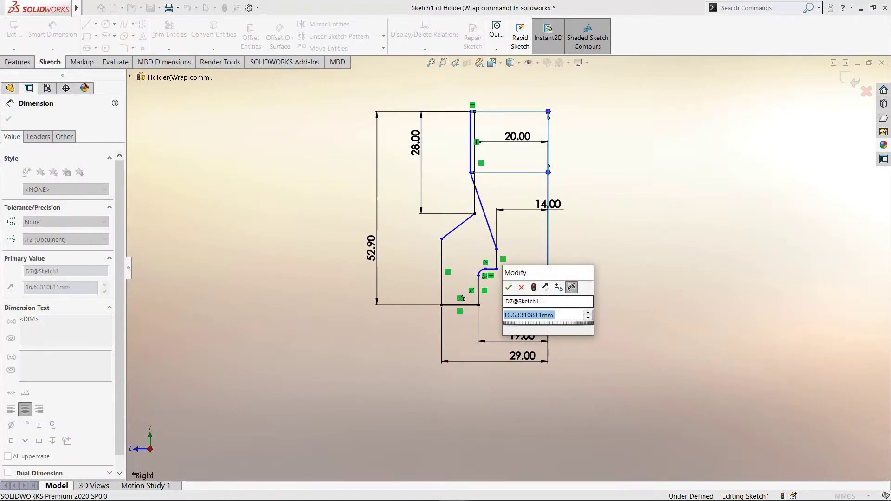
text(17)
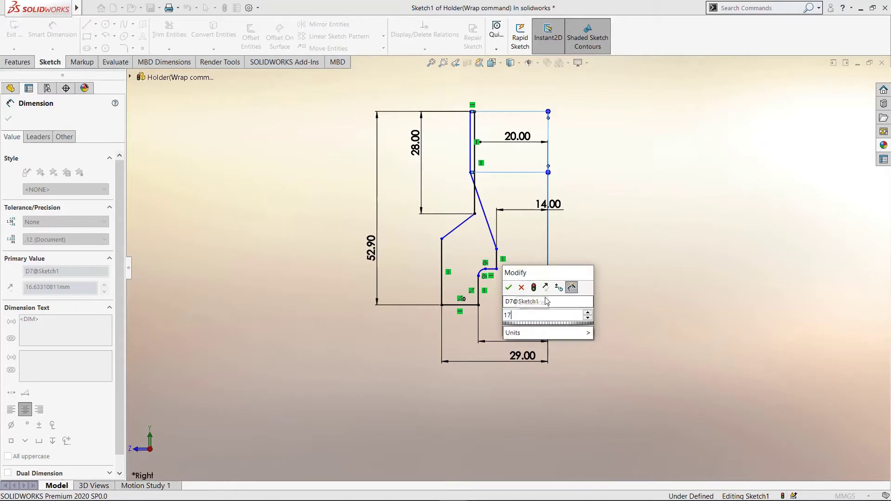
key(Return)
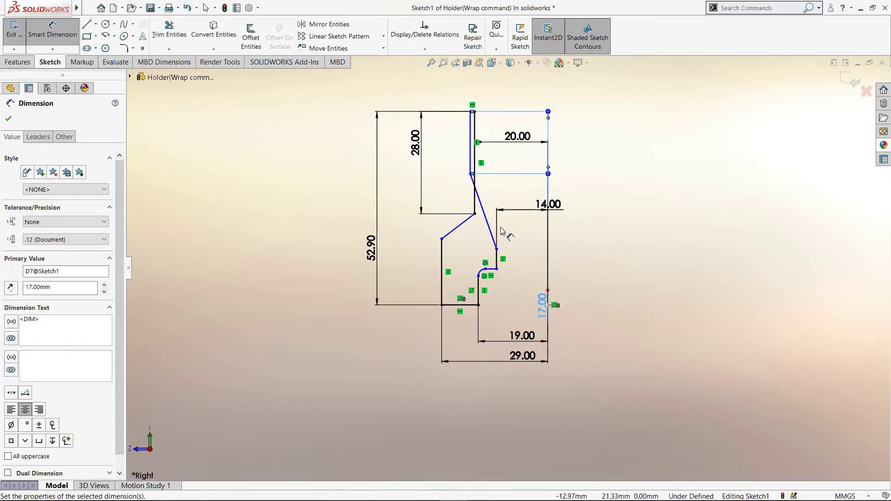
key(Escape)
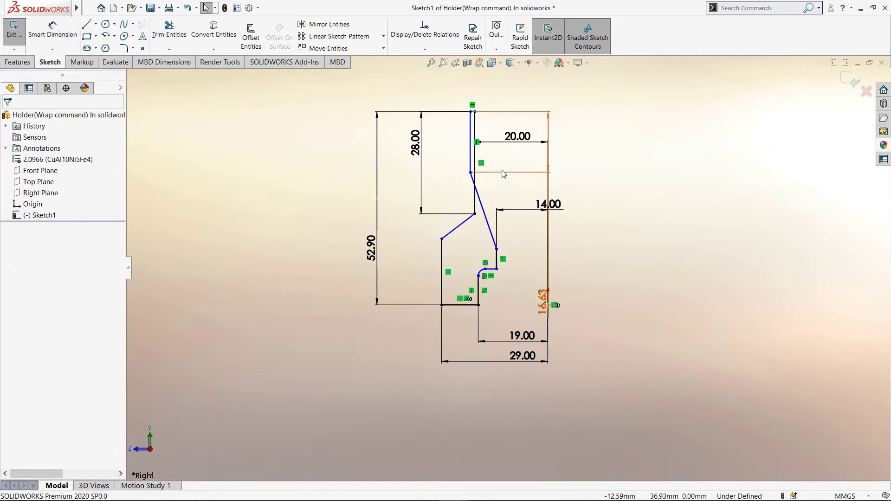
- Move the 16.63 dimension aside and shift the upper neck line to the right
drag(503, 174, 555, 227)
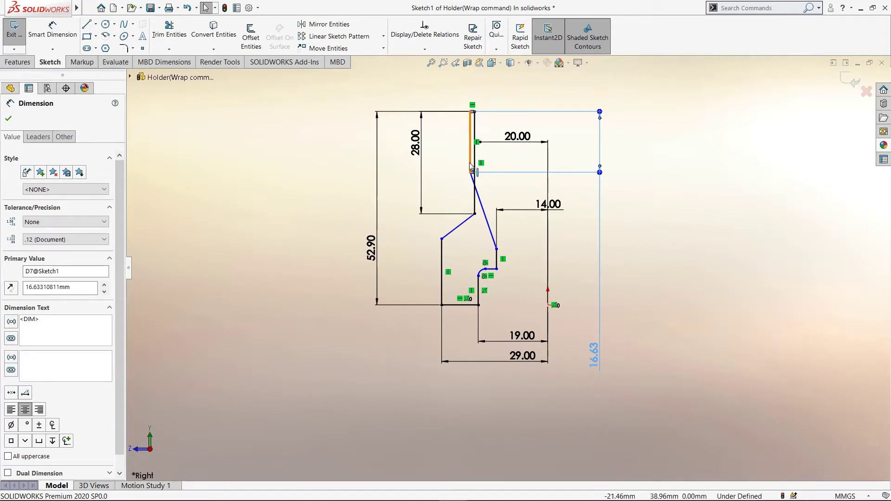
key(Escape)
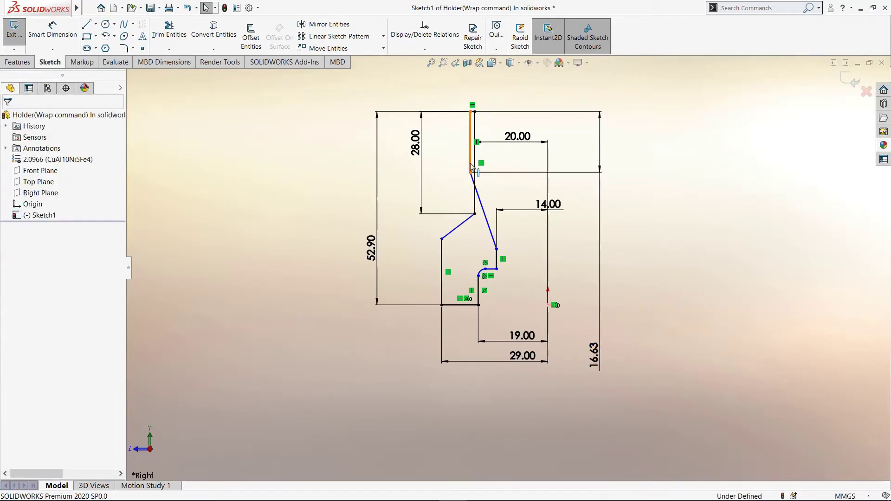
mouse_move(471, 163)
mouse_down()
mouse_move(499, 166)
mouse_move(491, 190)
mouse_up()
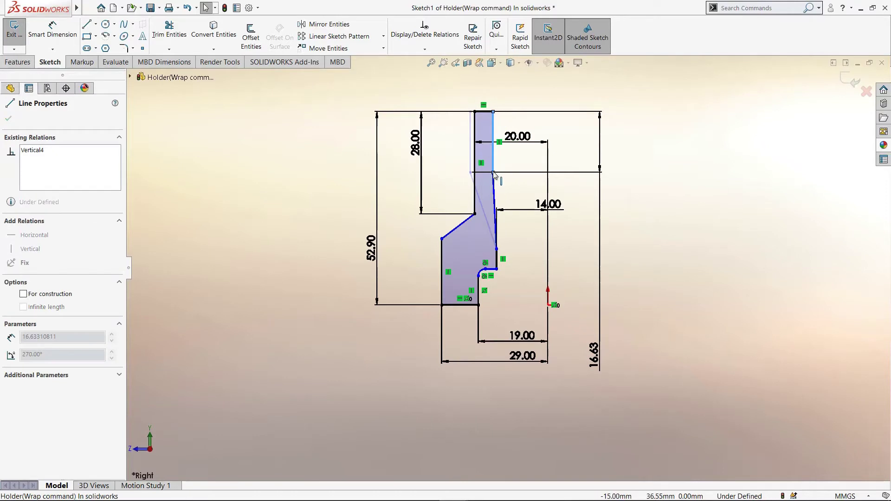
drag(396, 183, 284, 172)
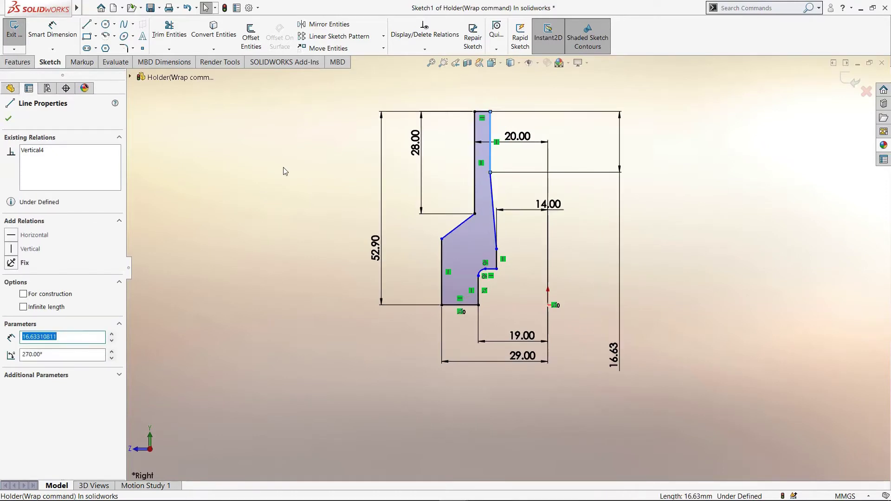
click(285, 171)
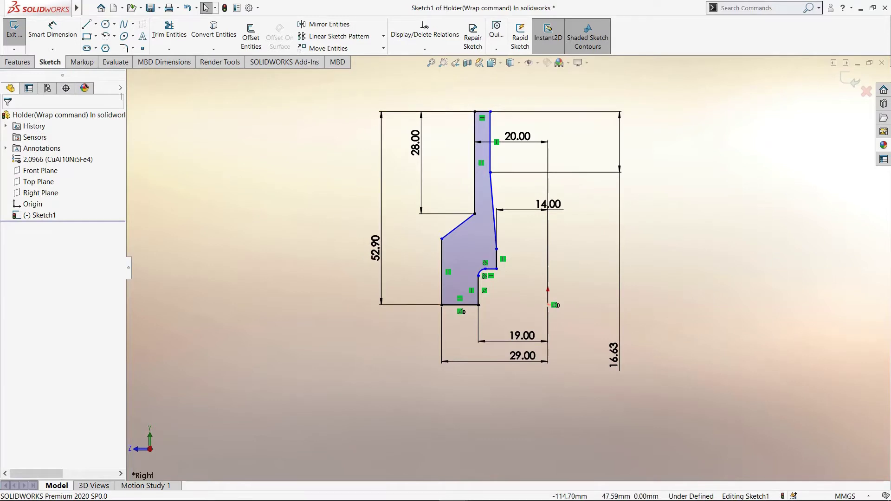
- Dimension the upper neck's right edge 17 mm from the vertical centreline
click(52, 30)
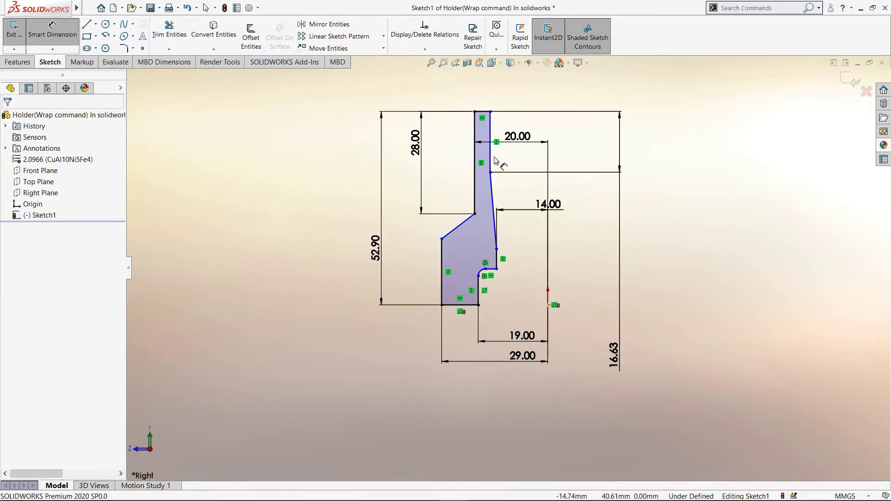
click(549, 310)
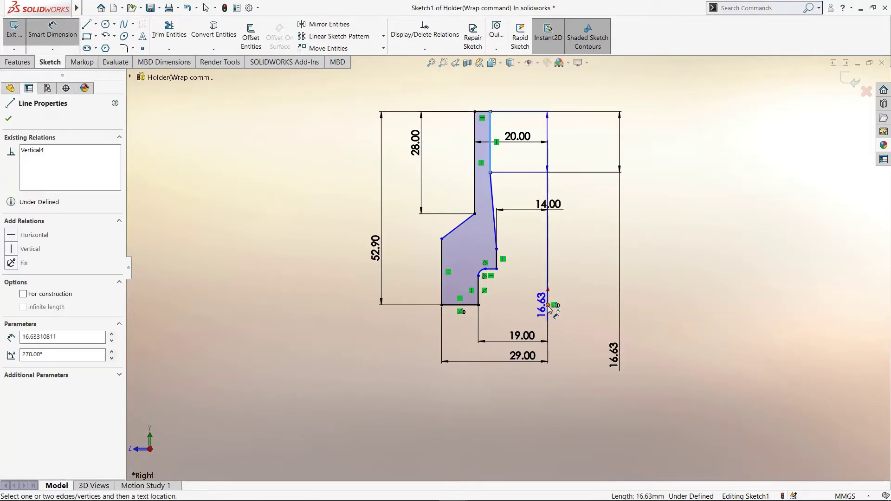
click(548, 310)
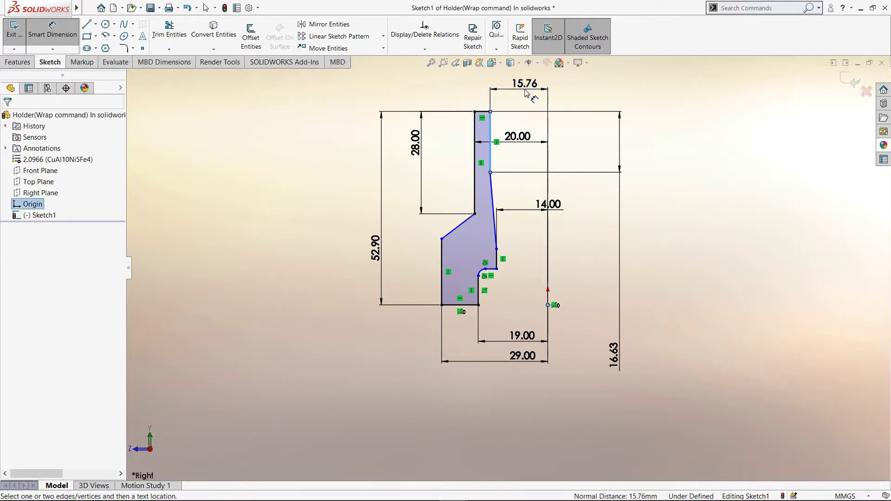
click(525, 92)
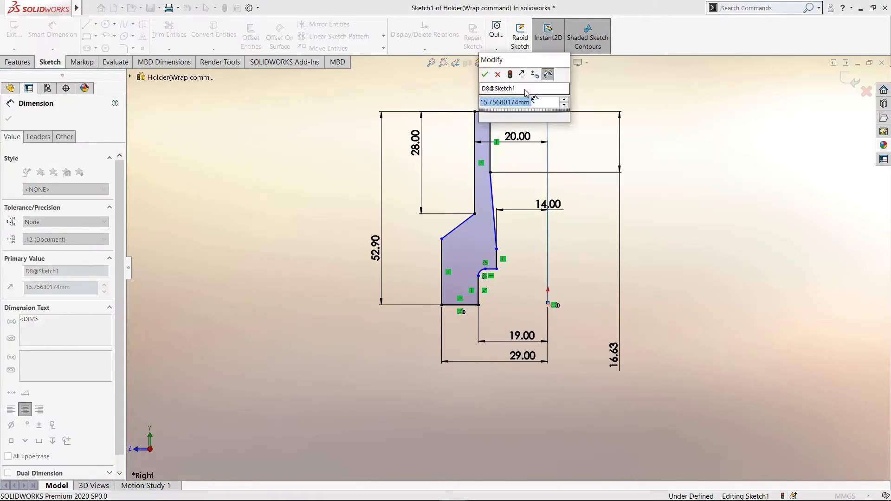
text(17)
key(Return)
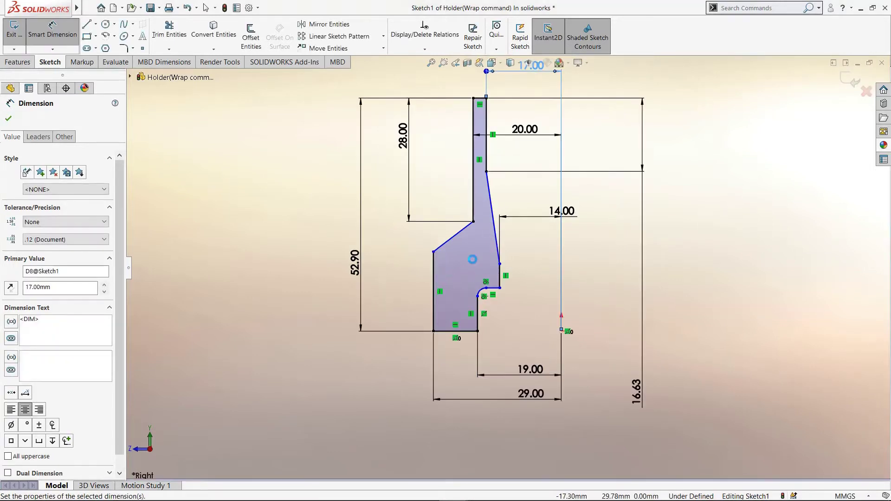
scroll(472, 259, down, 1)
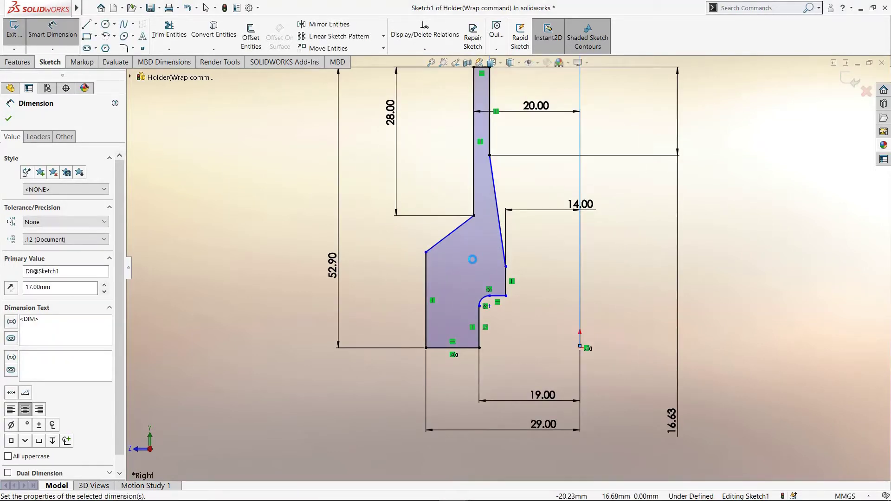
- Set the base's lower left vertical edge to 18 mm tall
click(428, 286)
click(393, 285)
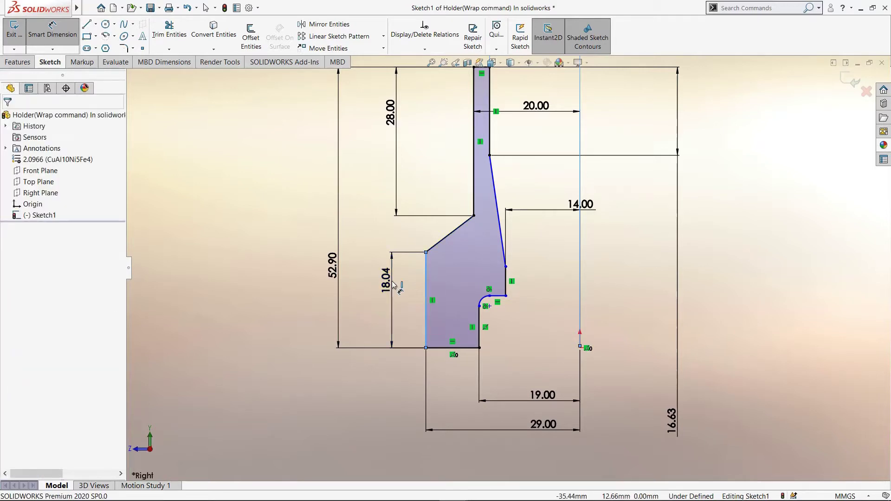
double_click(394, 285)
text(18)
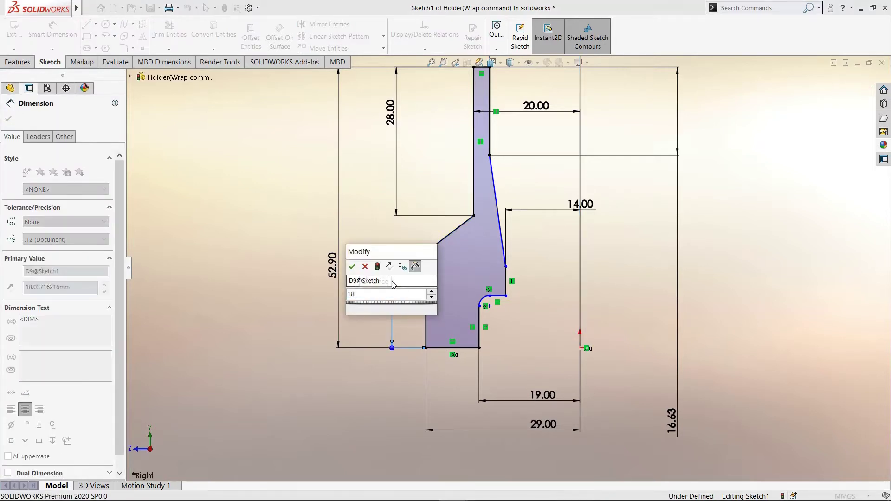
key(Return)
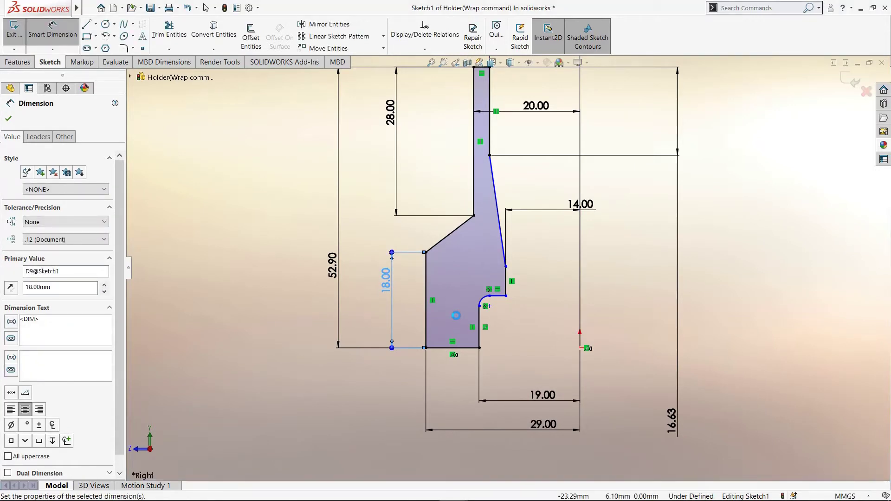
scroll(456, 315, down, 2)
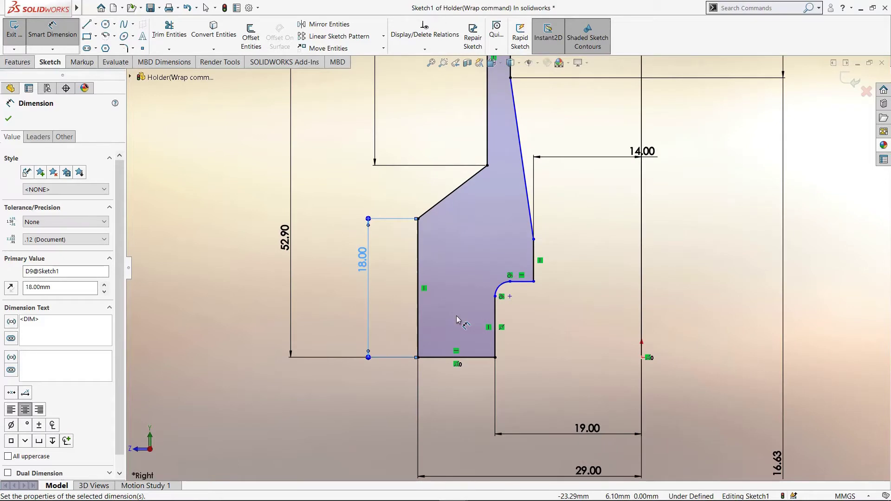
- Give the small fillet arc a 2 mm radius
click(498, 288)
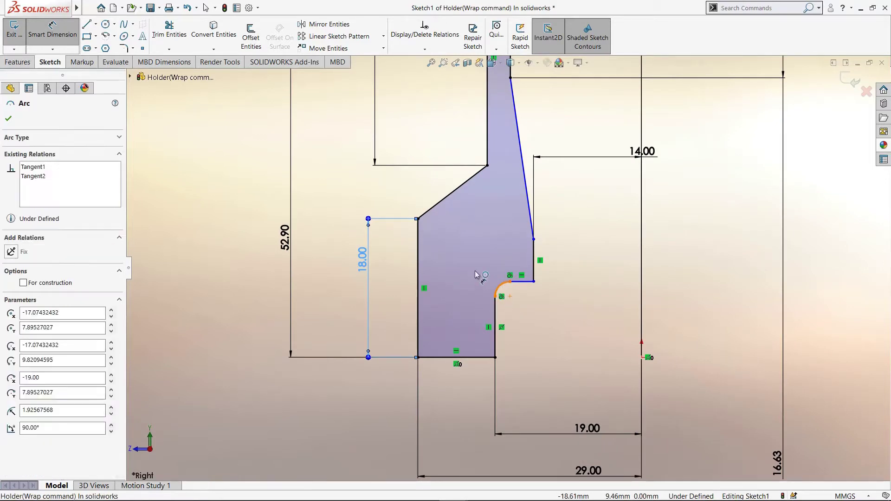
click(475, 283)
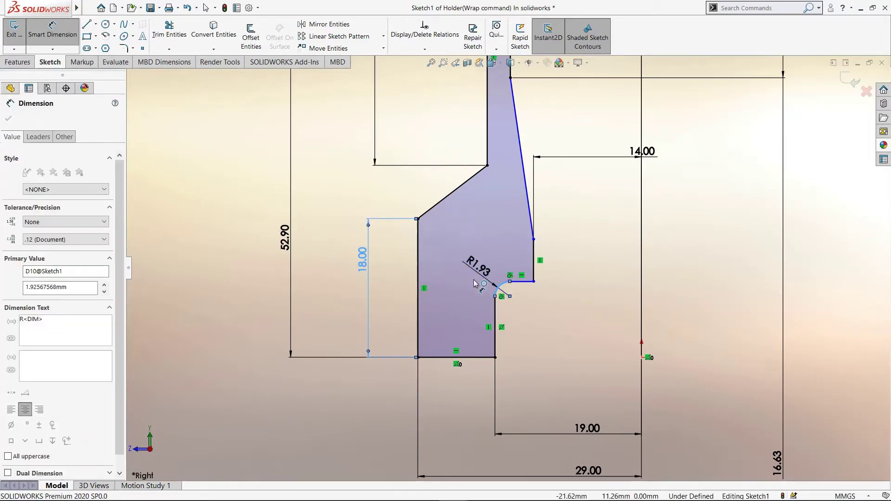
text(2)
key(Return)
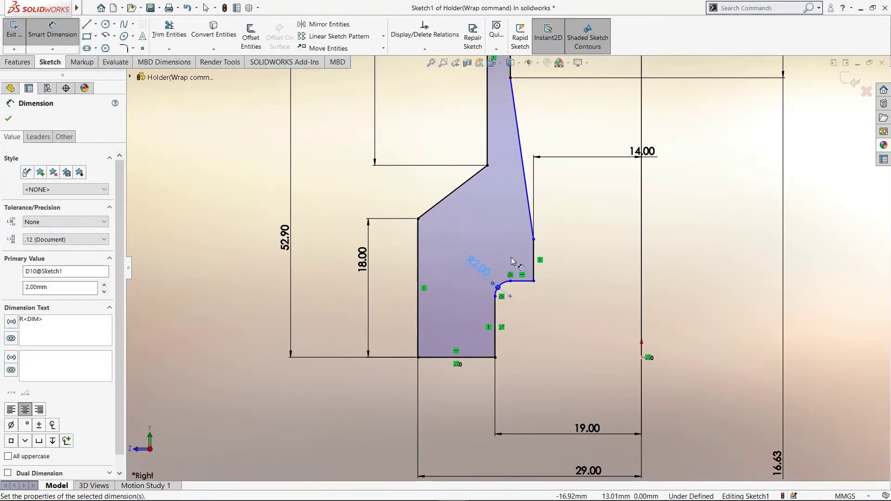
scroll(512, 261, down, 2)
scroll(537, 278, down, 2)
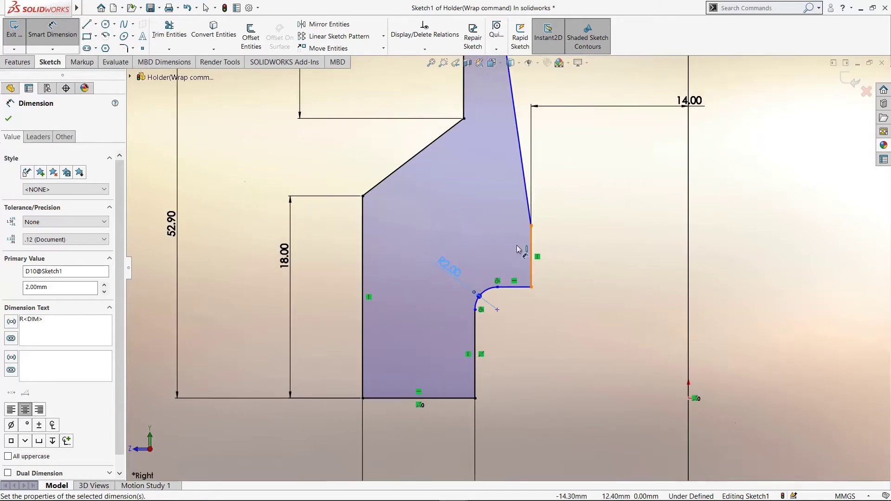
- Set a 172° angle between the slanted neck edge and the short vertical edge
click(523, 182)
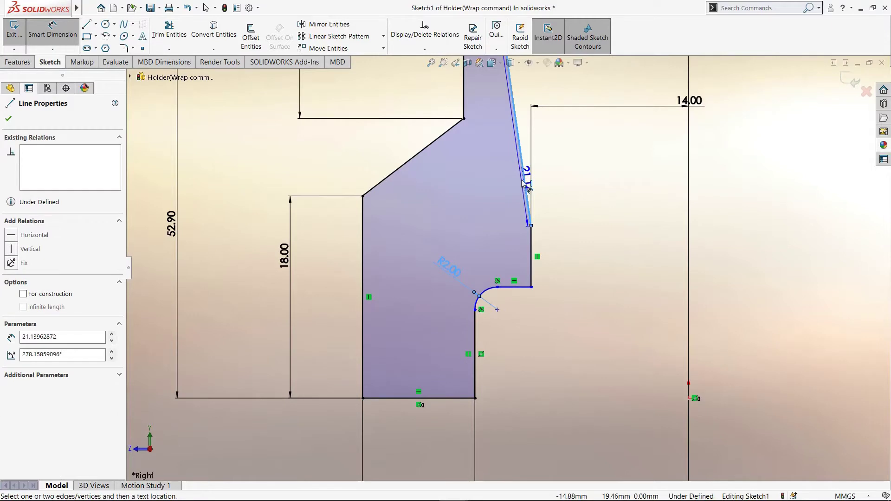
click(530, 239)
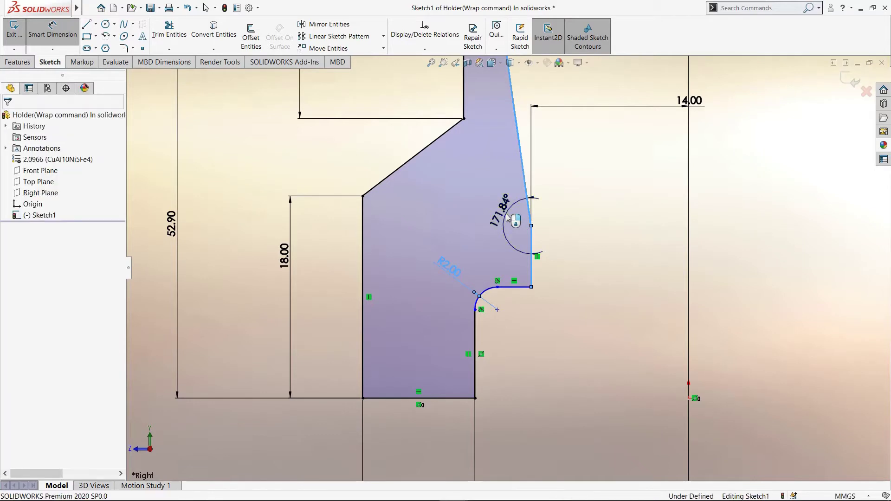
click(507, 218)
text(172)
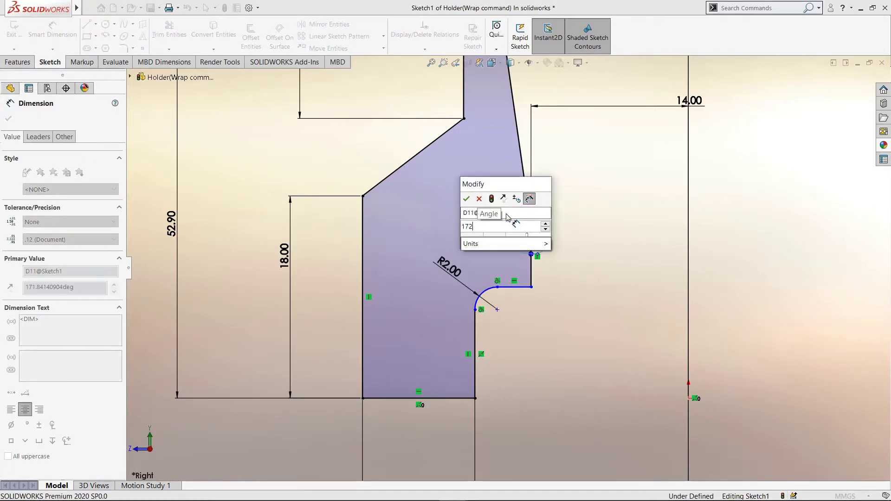
key(Return)
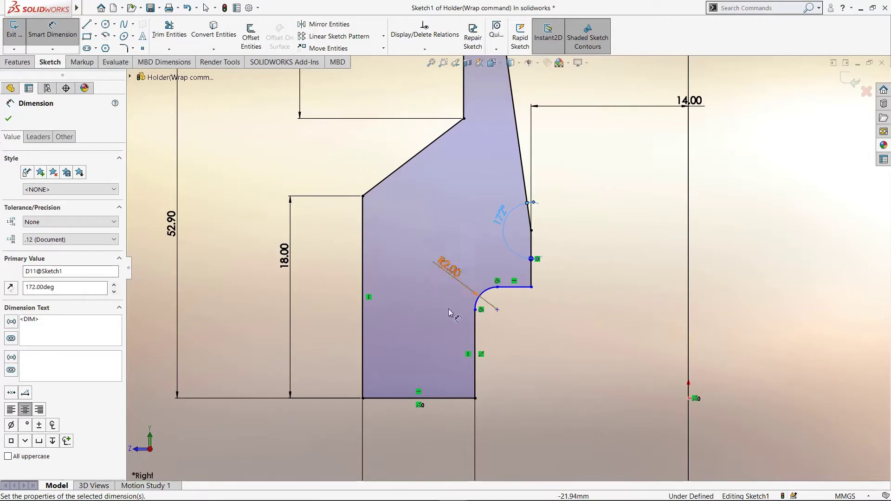
- Dimension the vertical edge below the fillet to 8 mm, fully defining the sketch
click(477, 358)
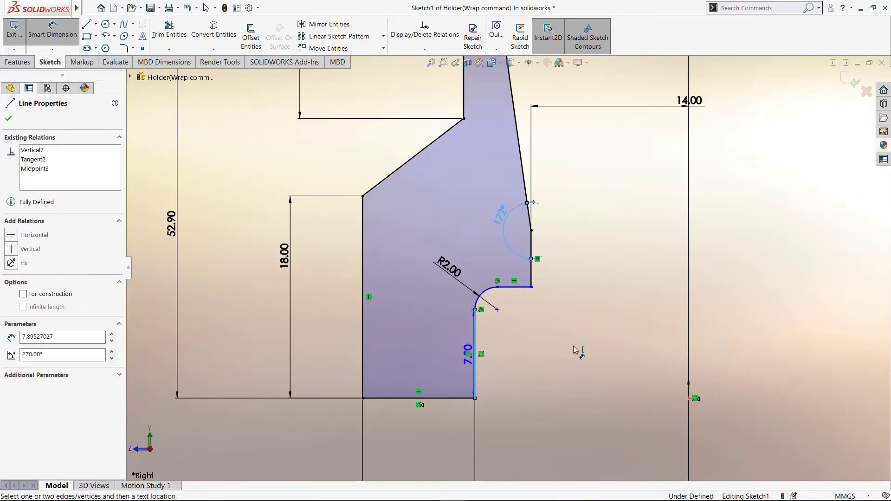
click(576, 351)
click(575, 351)
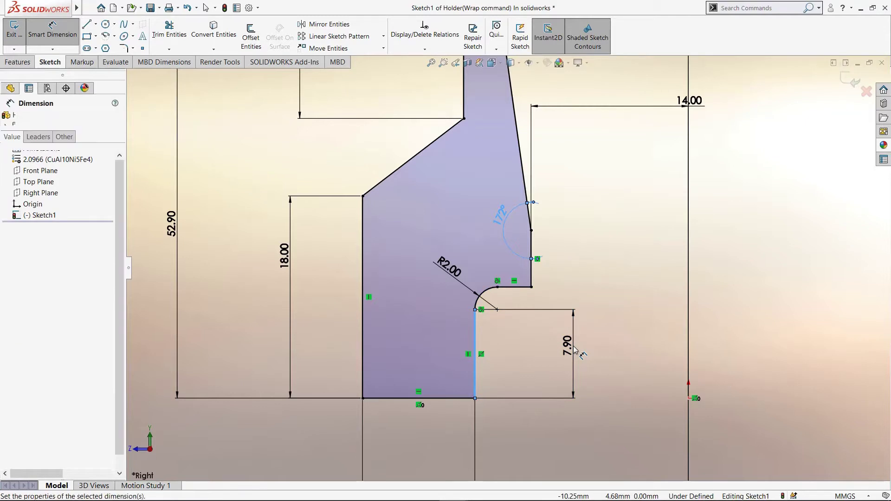
text(8)
key(Return)
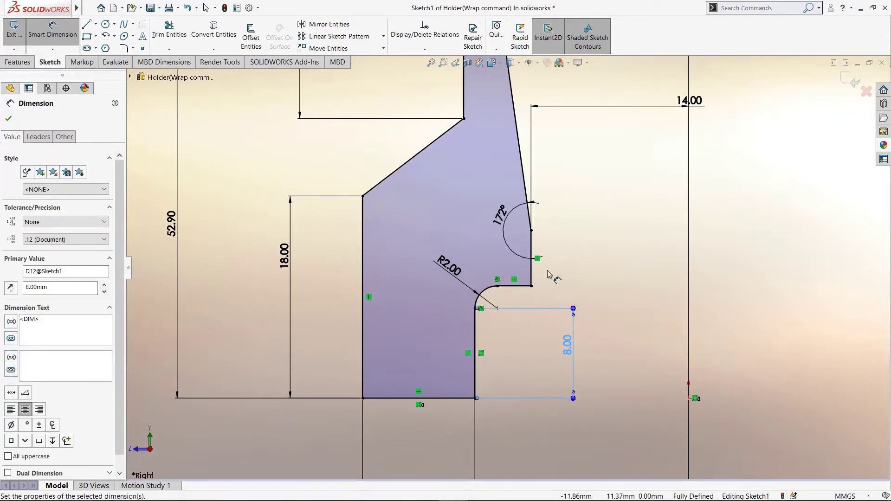
scroll(550, 274, up, 2)
scroll(552, 273, down, 1)
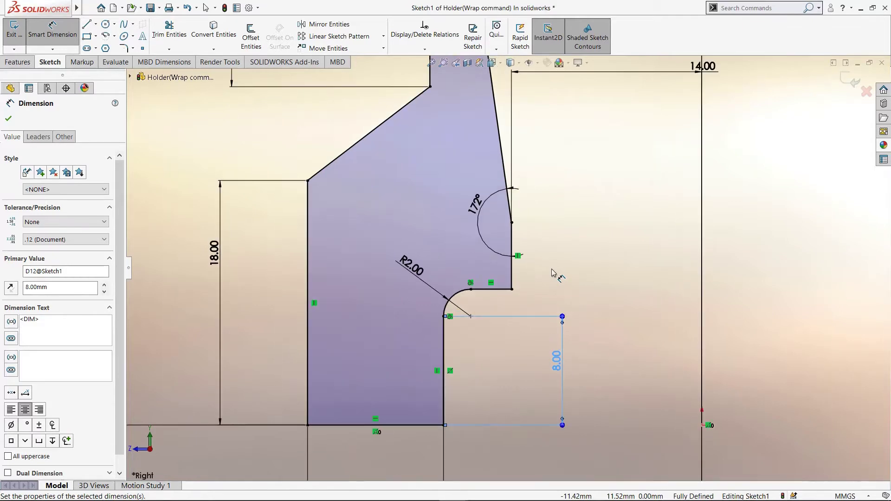
scroll(552, 274, up, 2)
scroll(552, 274, up, 1)
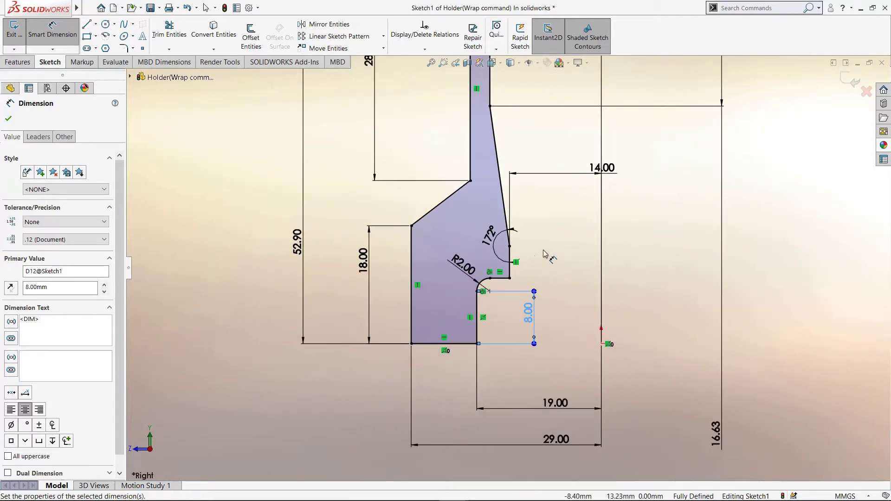
scroll(523, 267, down, 1)
scroll(515, 278, down, 1)
scroll(513, 283, up, 2)
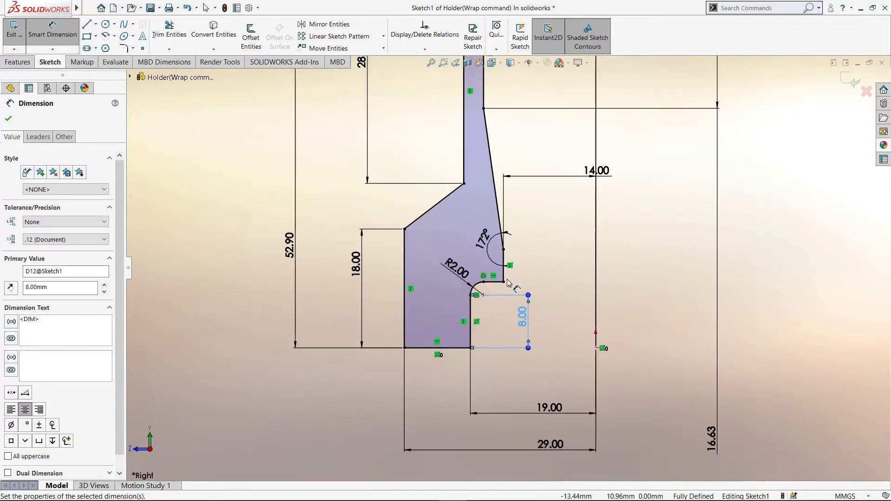
scroll(530, 335, up, 1)
scroll(530, 324, up, 1)
click(520, 302)
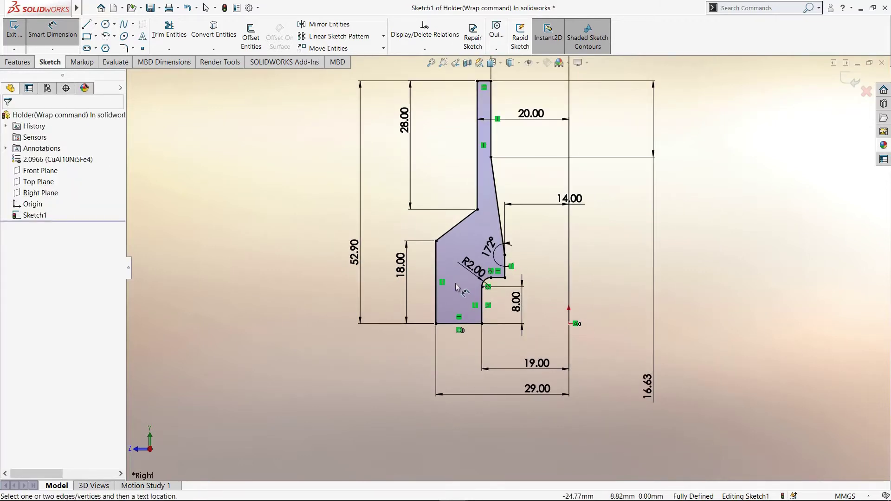
scroll(456, 287, up, 1)
scroll(459, 283, up, 1)
scroll(557, 190, down, 1)
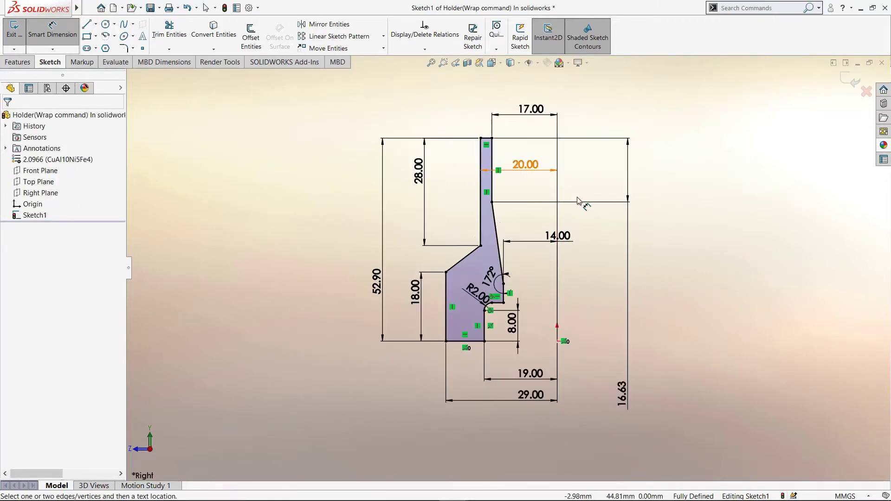
scroll(573, 222, down, 1)
scroll(578, 234, up, 1)
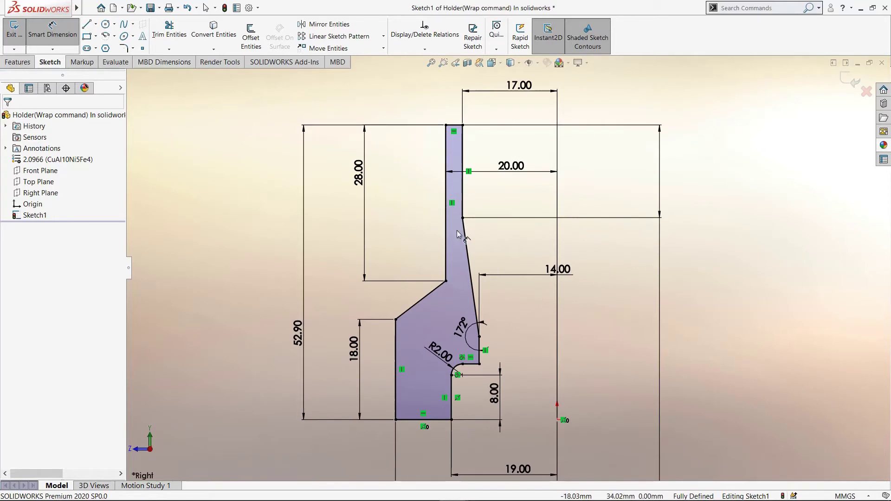
- Add a 0.50 mm sketch chamfer at the small corner beside the R2.00 arc
scroll(457, 232, down, 1)
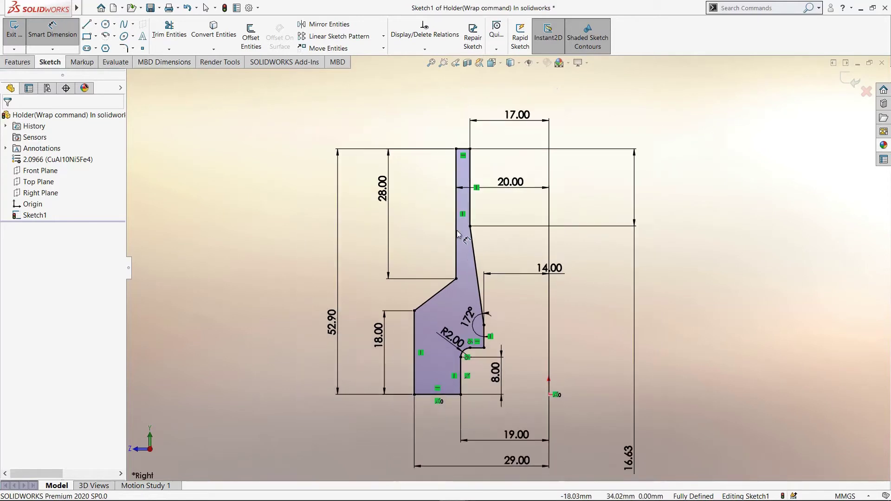
click(133, 49)
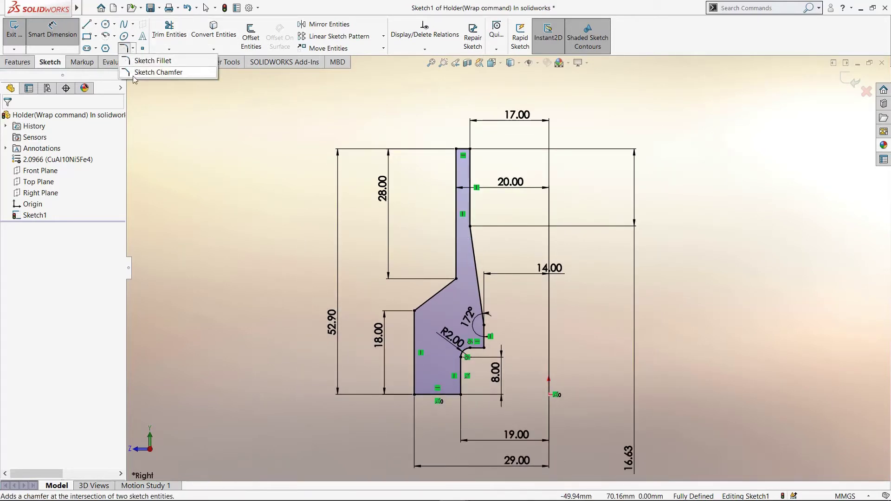
click(149, 73)
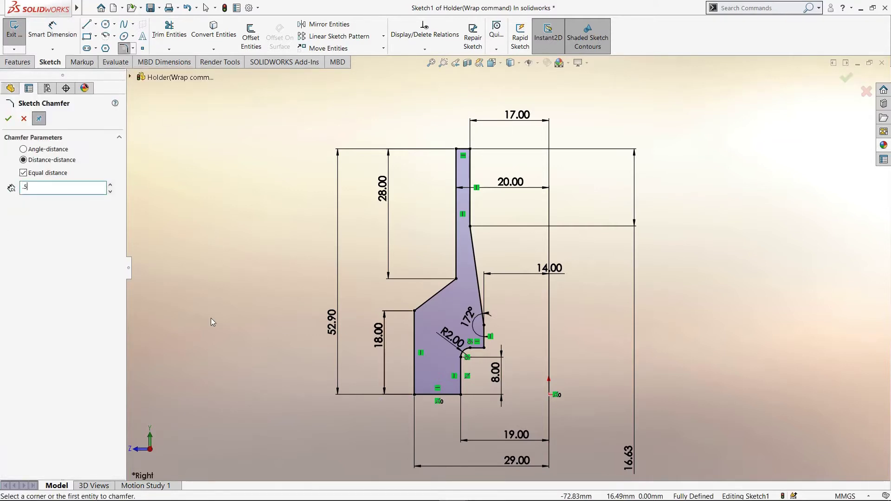
scroll(471, 357, down, 1)
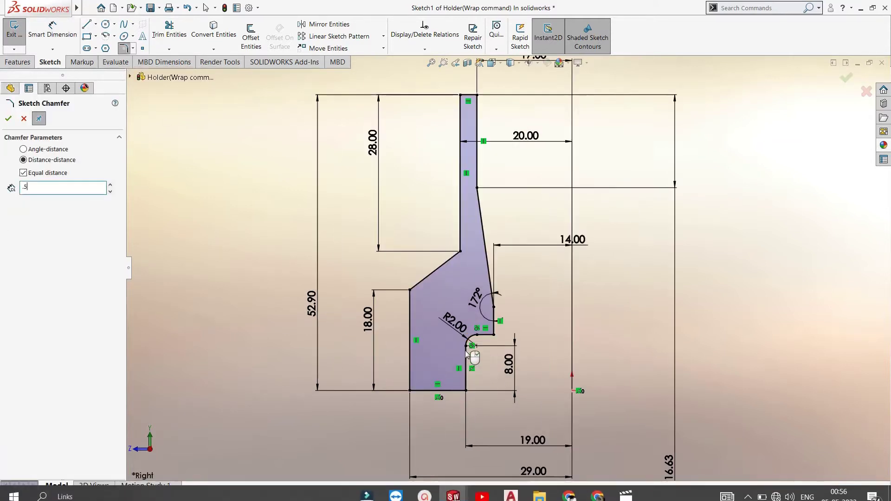
scroll(471, 357, down, 1)
click(494, 324)
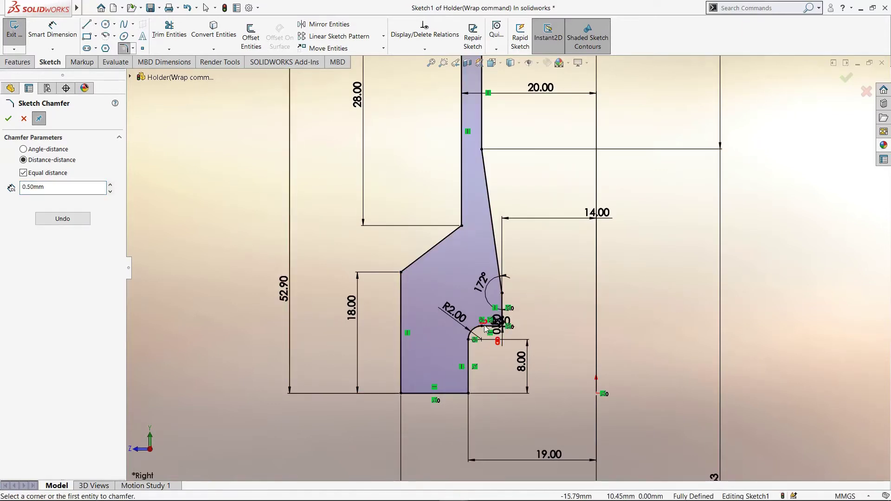
scroll(500, 325, down, 2)
scroll(504, 326, down, 1)
scroll(504, 326, down, 1)
scroll(506, 325, up, 2)
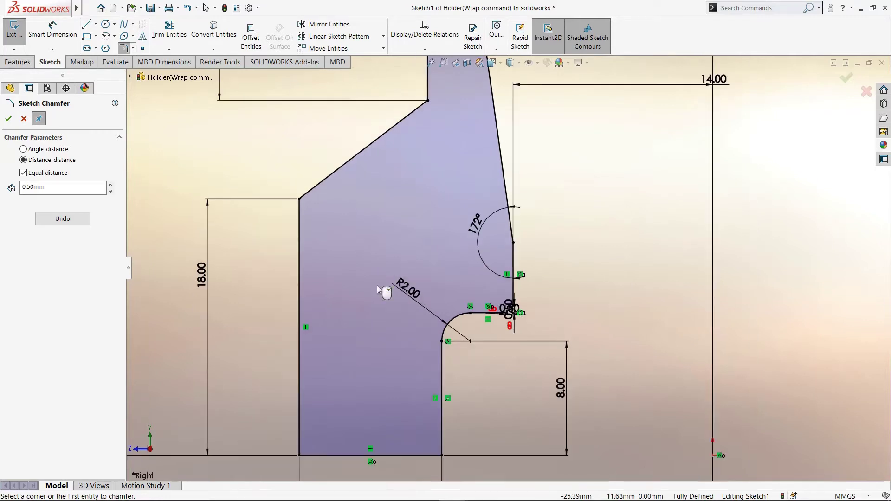
click(8, 120)
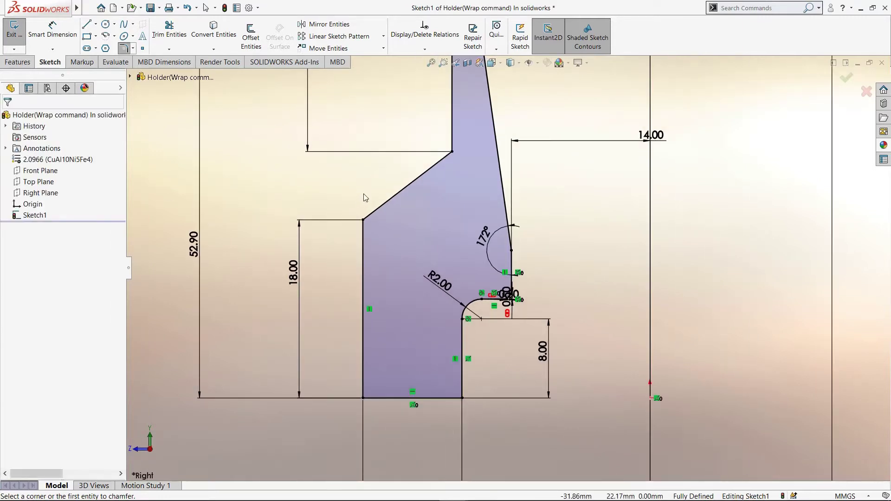
key(f)
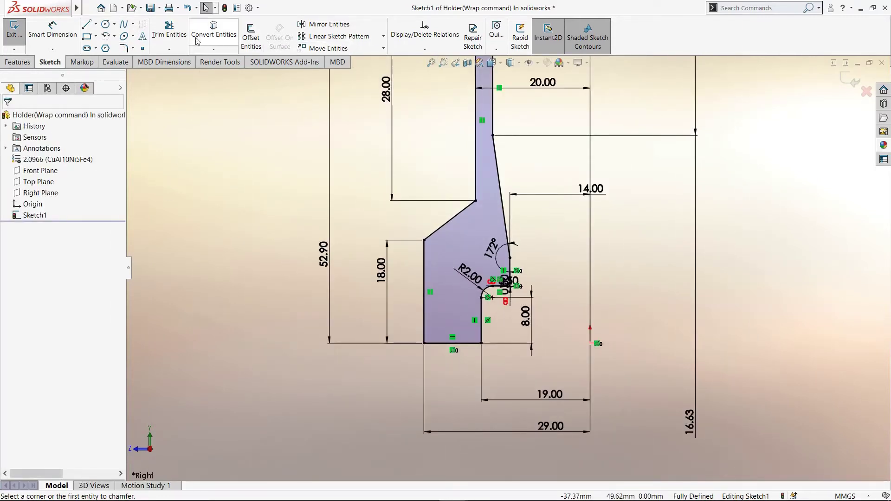
- Round the neck-to-taper corner with a 1 mm sketch fillet
click(124, 49)
text(1)
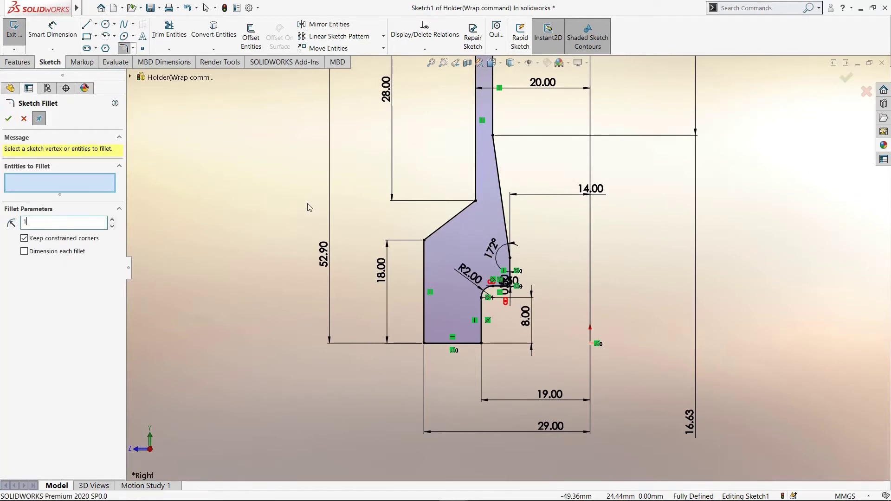
click(495, 154)
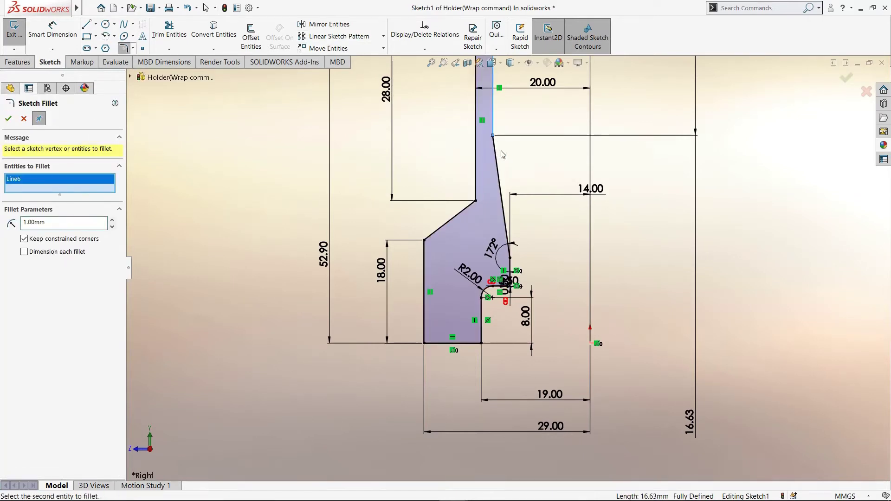
click(494, 154)
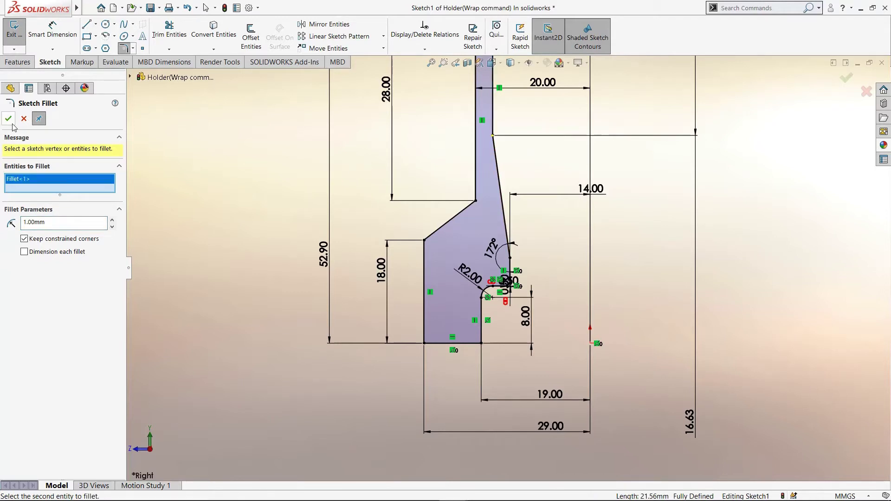
- Finish the 1.00 mm fillet and draw a vertical axis line up from the origin
key(f)
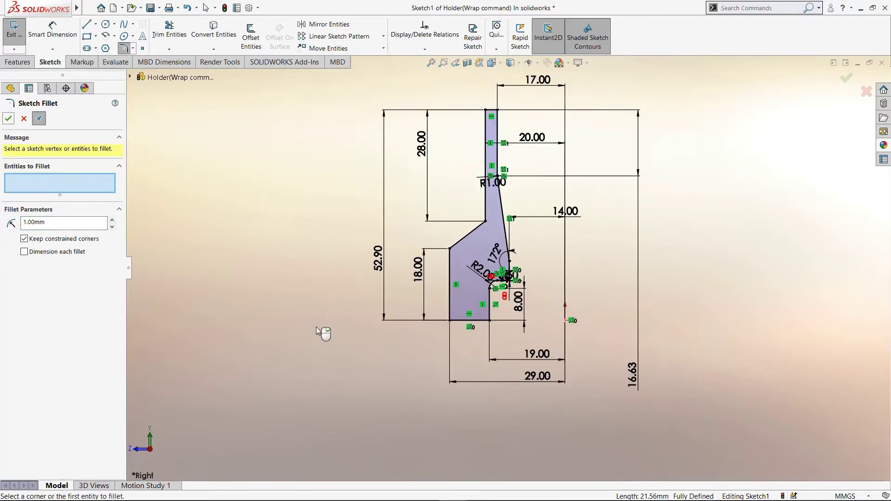
key(Escape)
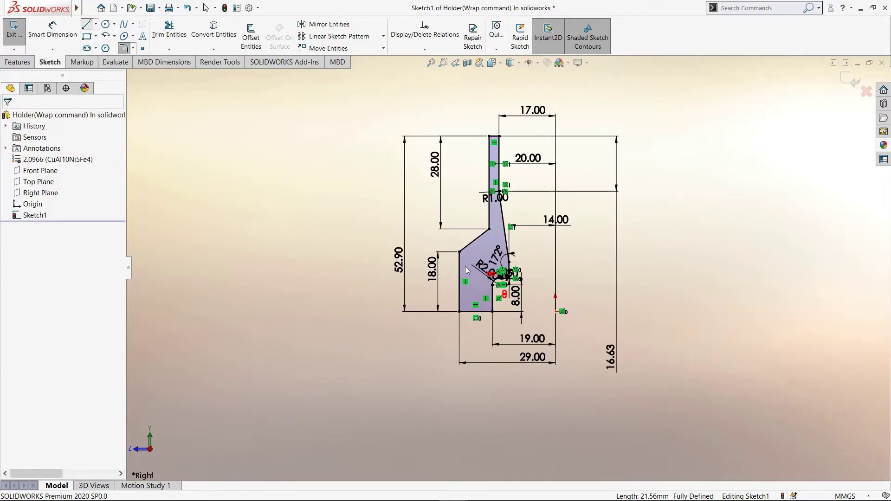
key(l)
click(556, 311)
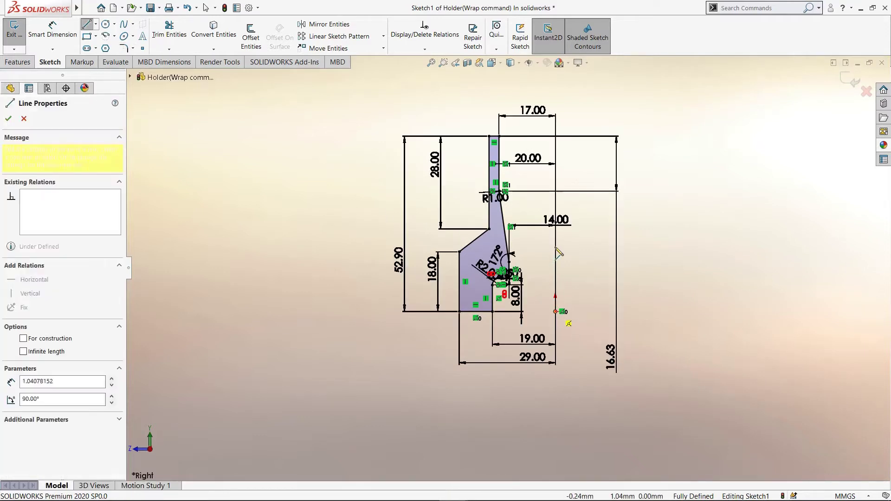
click(556, 245)
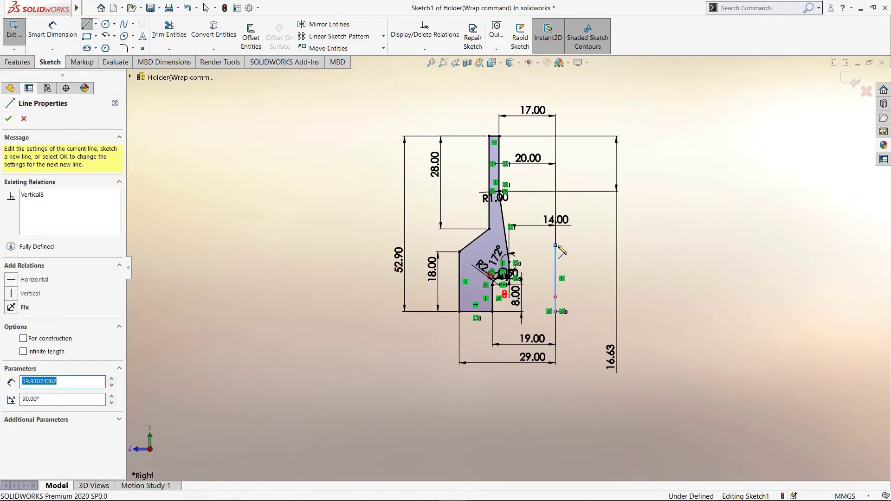
key(Escape)
key(Escape)
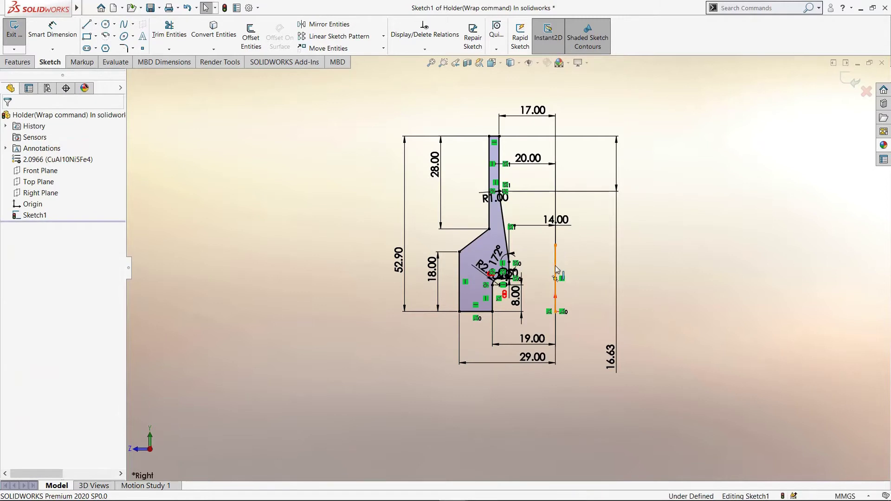
right_click(555, 268)
key(Escape)
click(577, 257)
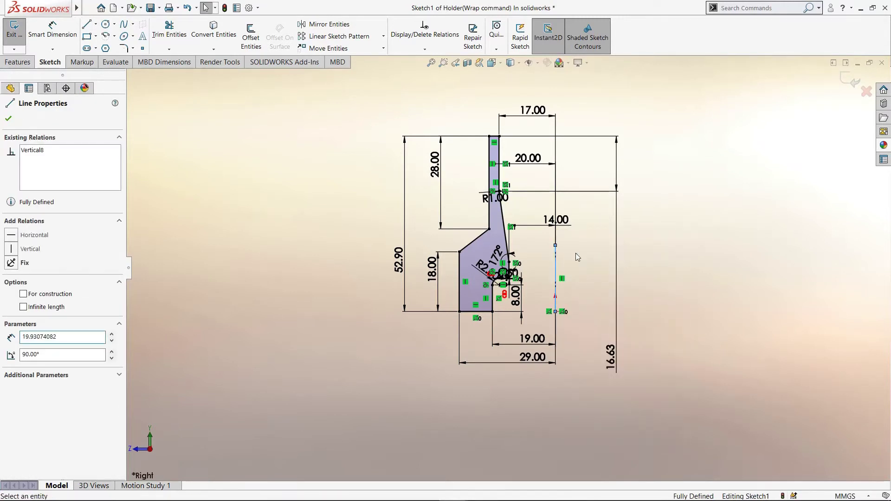
- Revolve the profile 360° about the vertical line into a hollow stepped holder
click(17, 62)
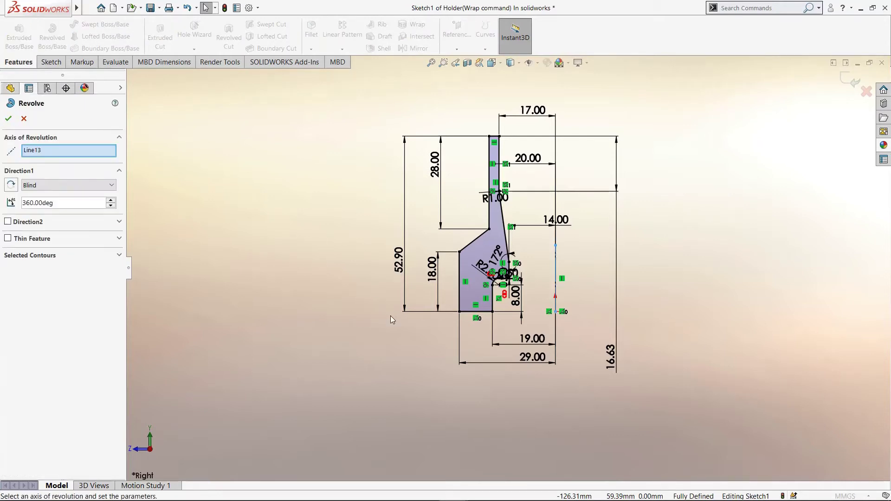
click(555, 279)
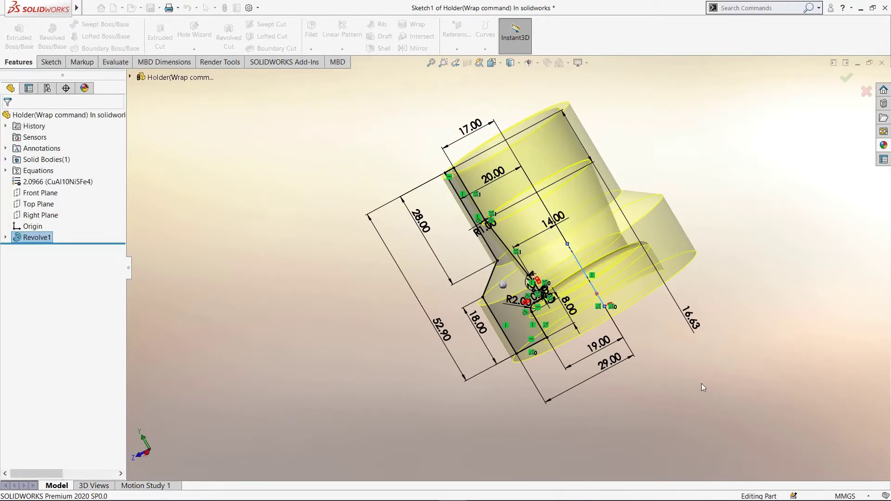
mouse_move(712, 320)
middle_down()
mouse_move(687, 441)
mouse_move(767, 357)
middle_up()
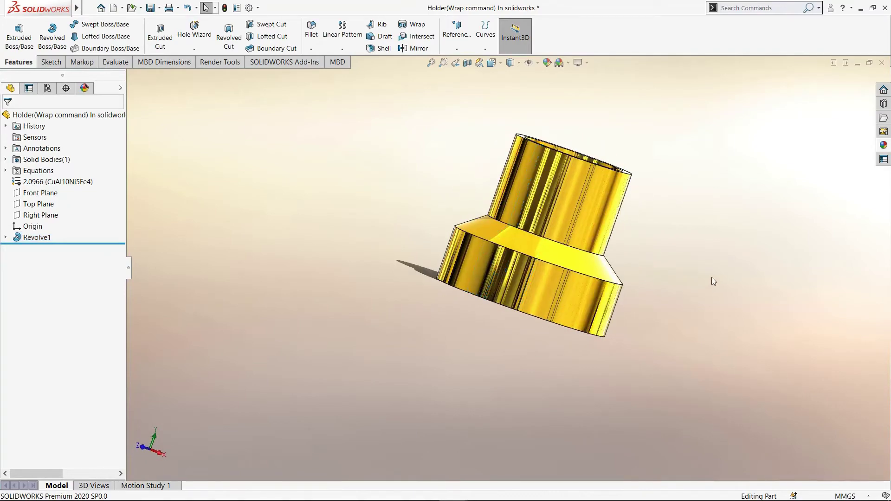
mouse_move(711, 278)
middle_down()
mouse_move(588, 374)
mouse_move(517, 397)
mouse_move(474, 207)
mouse_move(636, 360)
mouse_move(464, 251)
mouse_move(517, 153)
mouse_move(664, 159)
mouse_move(639, 137)
mouse_move(578, 171)
mouse_move(642, 284)
mouse_move(698, 352)
mouse_move(583, 424)
mouse_move(481, 385)
middle_up()
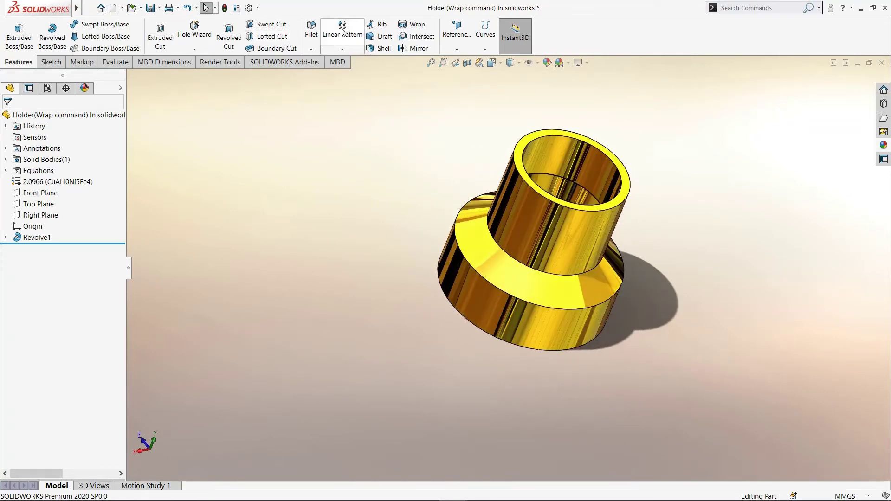
- Create Plane1 as a reference plane offset 40 mm from the Front Plane
click(457, 49)
click(462, 60)
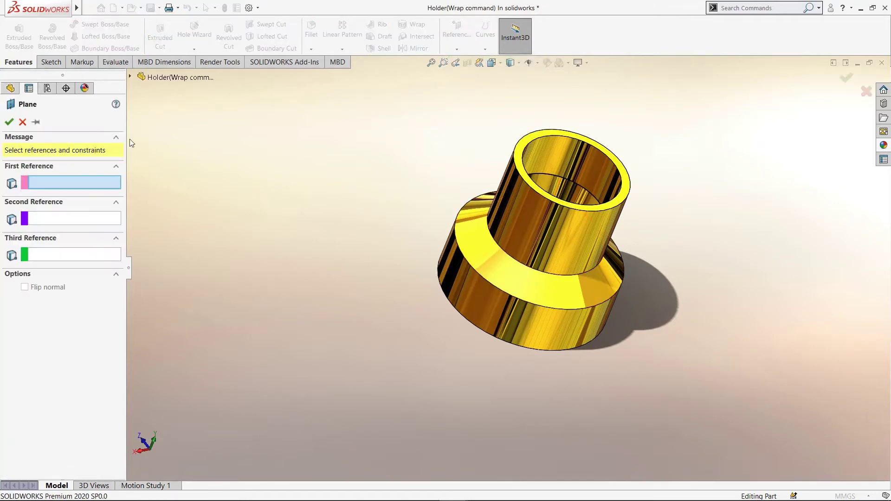
click(152, 78)
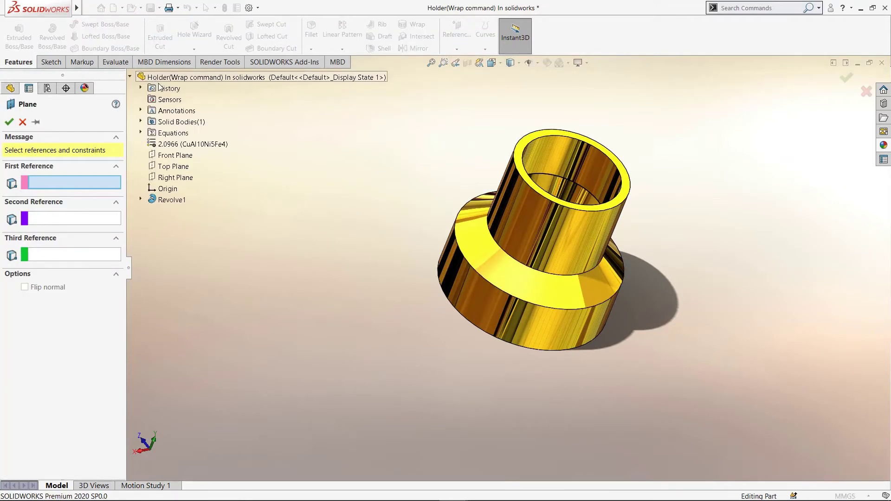
click(181, 157)
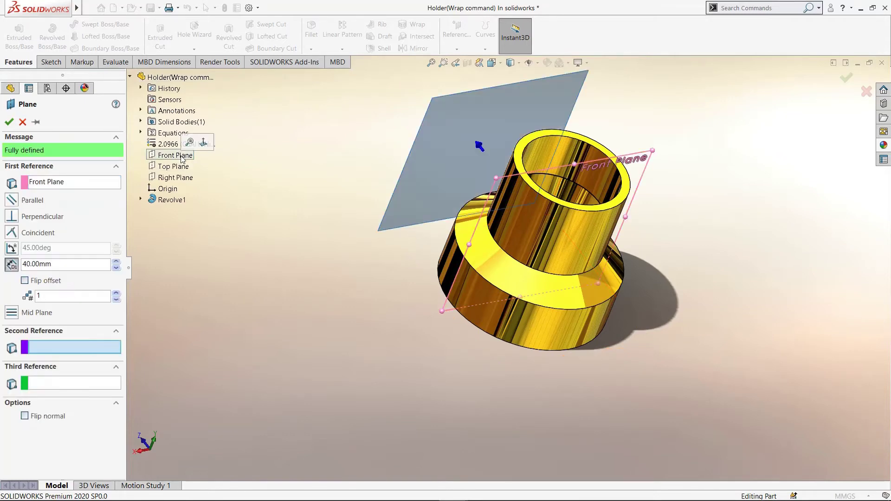
mouse_move(417, 192)
middle_down()
mouse_move(456, 210)
mouse_move(271, 235)
middle_up()
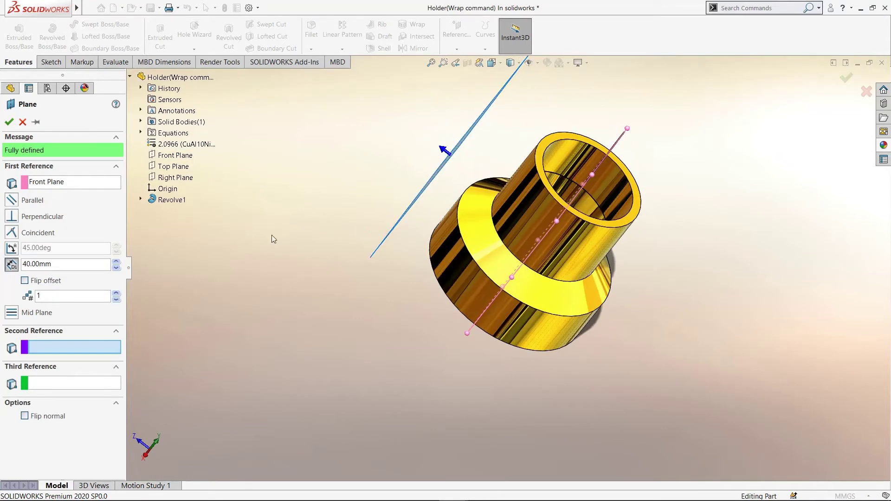
click(8, 122)
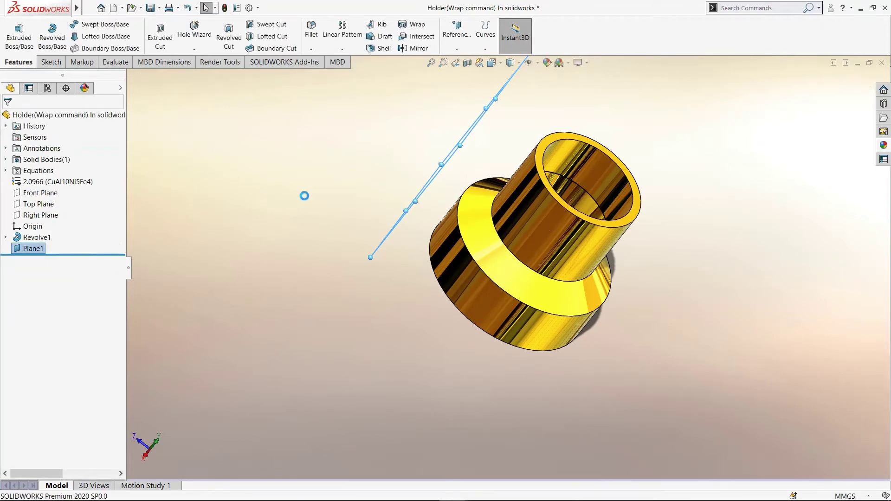
- Reopen Plane1's definition for editing, then cancel without changes
right_click(35, 250)
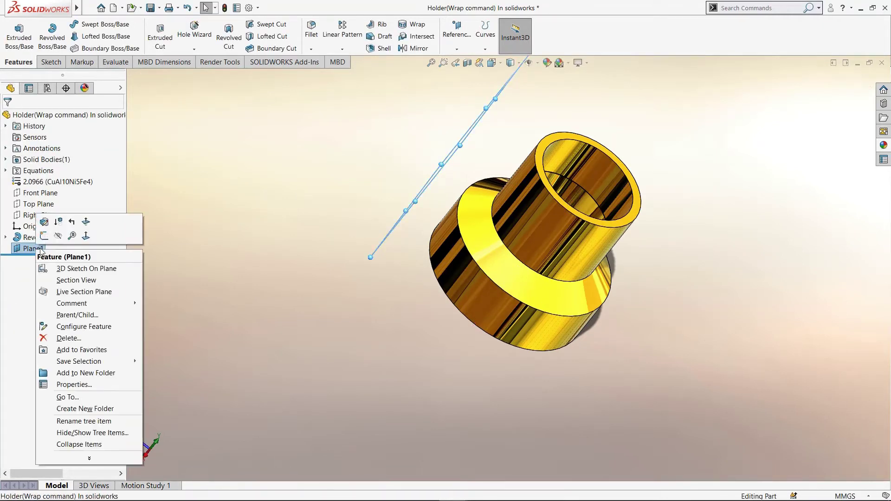
click(45, 222)
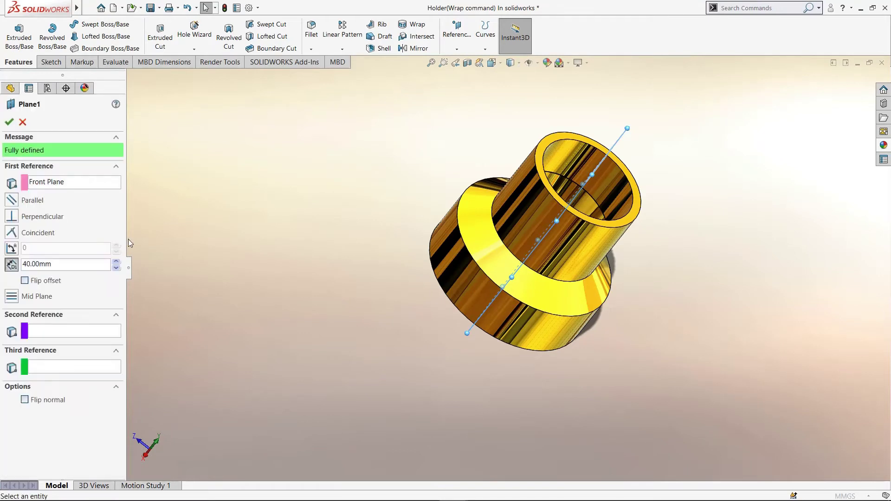
key(BackSpace)
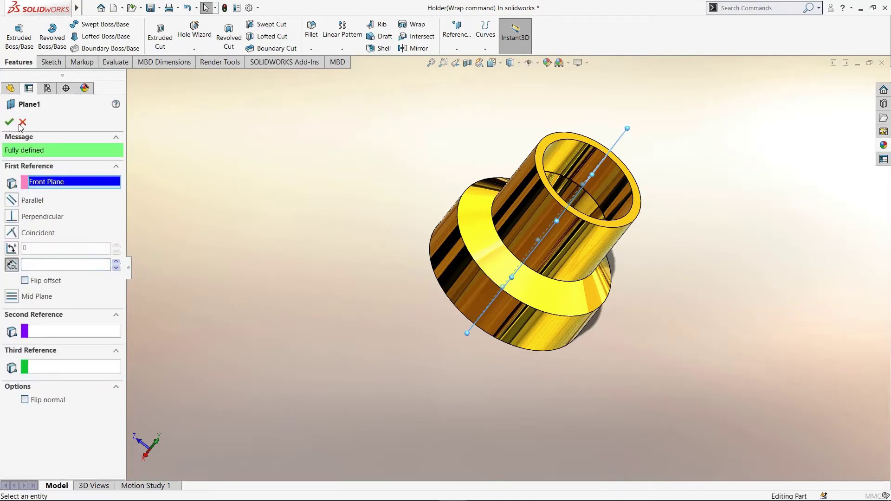
click(22, 123)
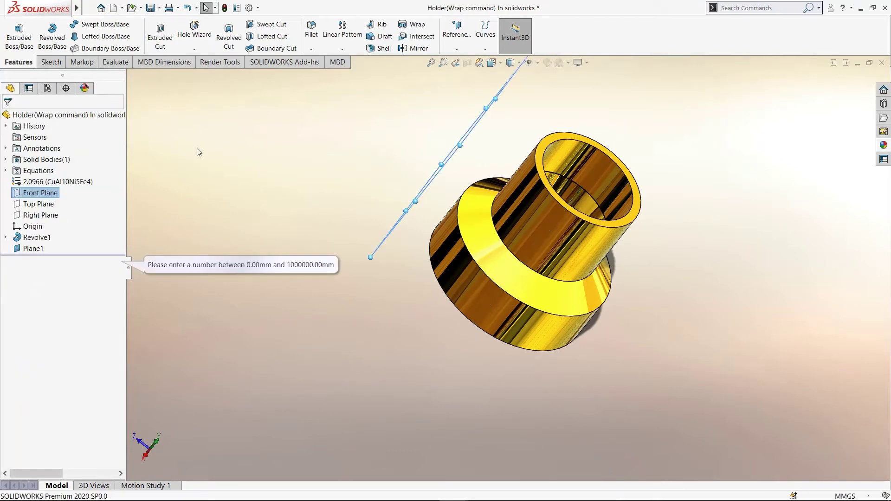
- Start a new sketch on Plane1, viewed normal to the plane
click(31, 249)
right_click(30, 249)
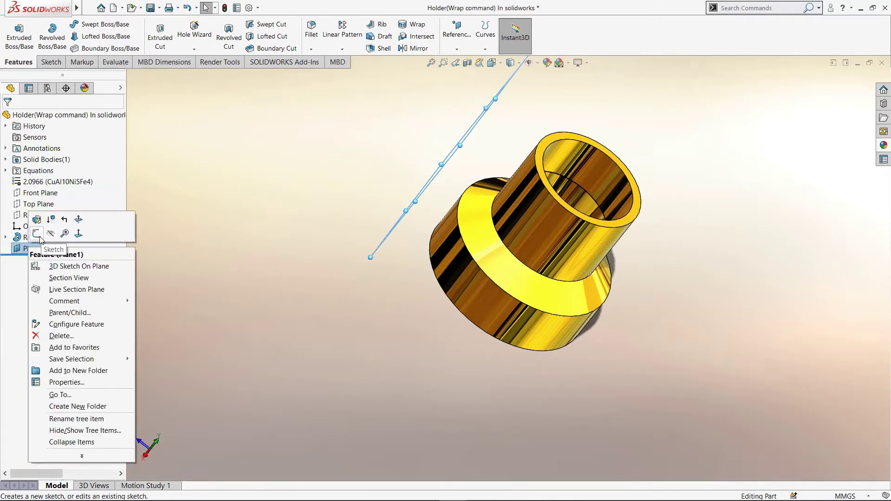
click(37, 234)
key(space)
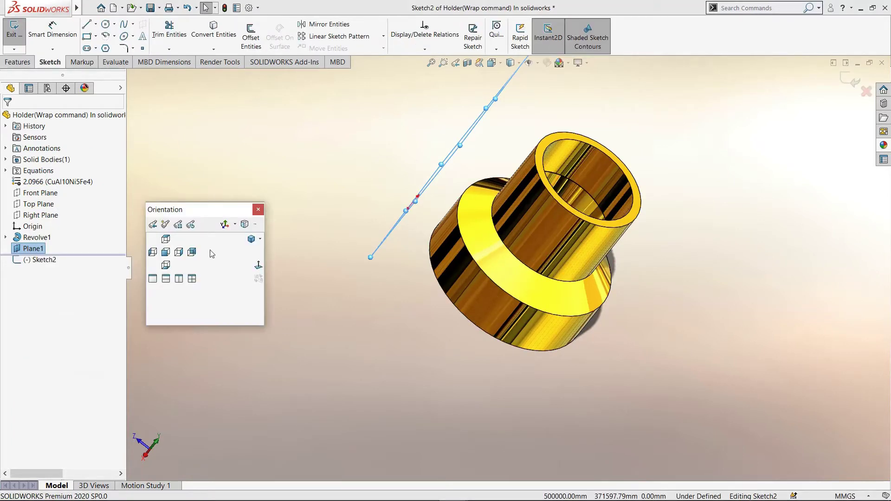
click(258, 265)
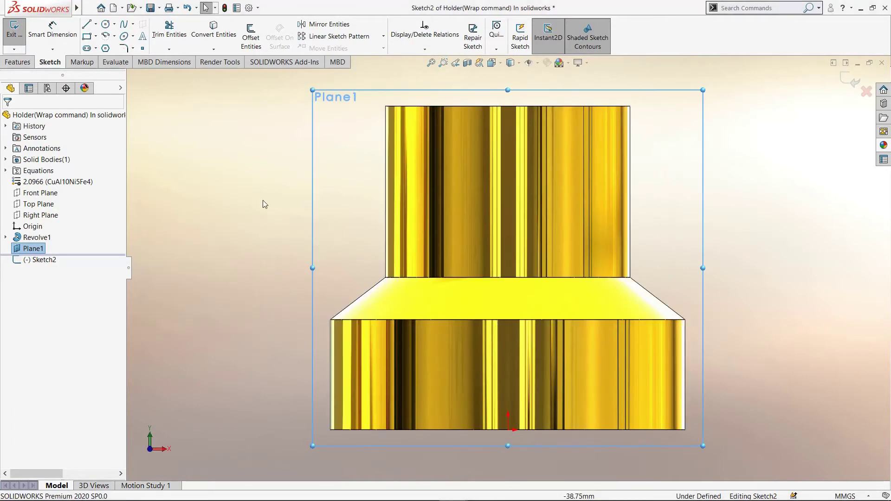
click(136, 122)
- Sketch an S-shaped chain: top line, tangent arc, short vertical line, tangent arc, end line
click(90, 26)
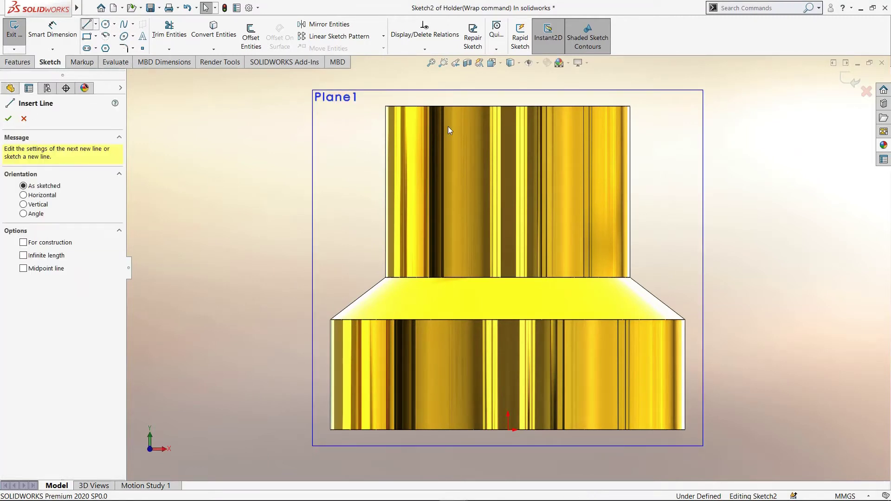
click(464, 148)
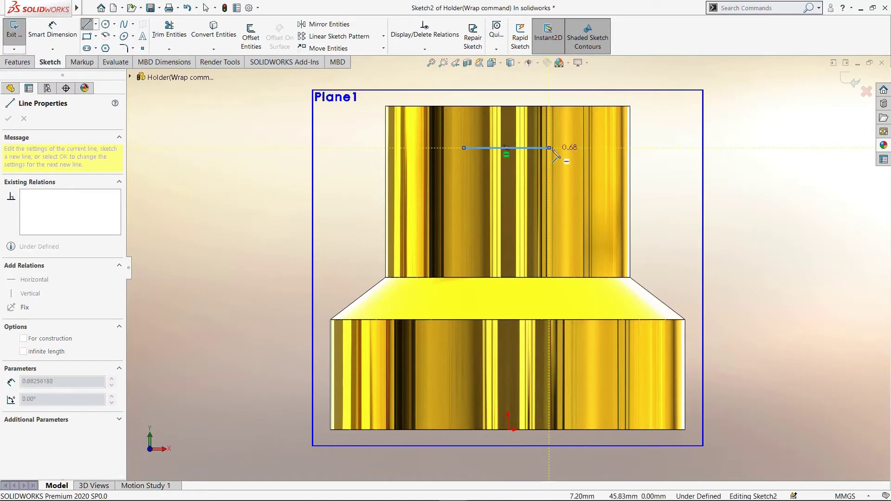
click(549, 148)
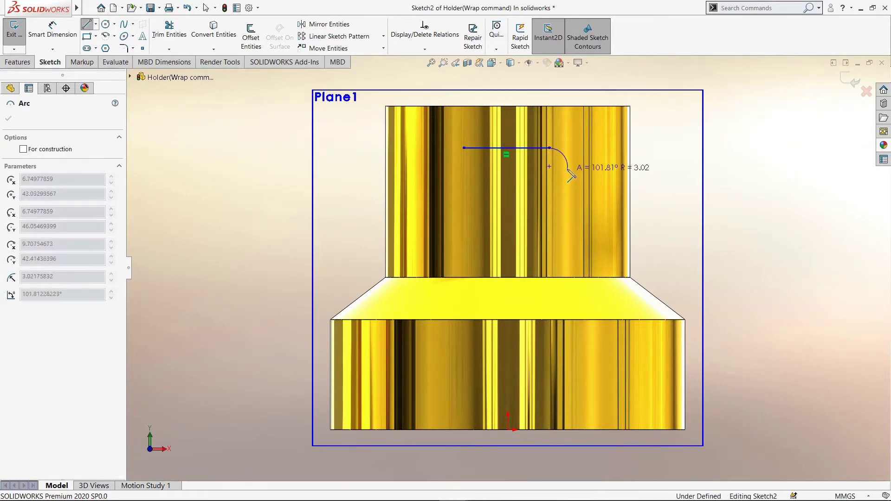
click(568, 167)
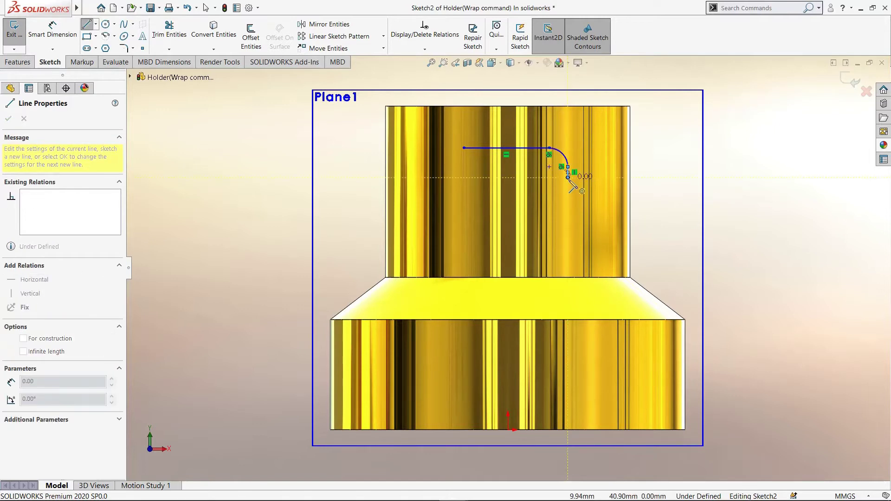
click(567, 177)
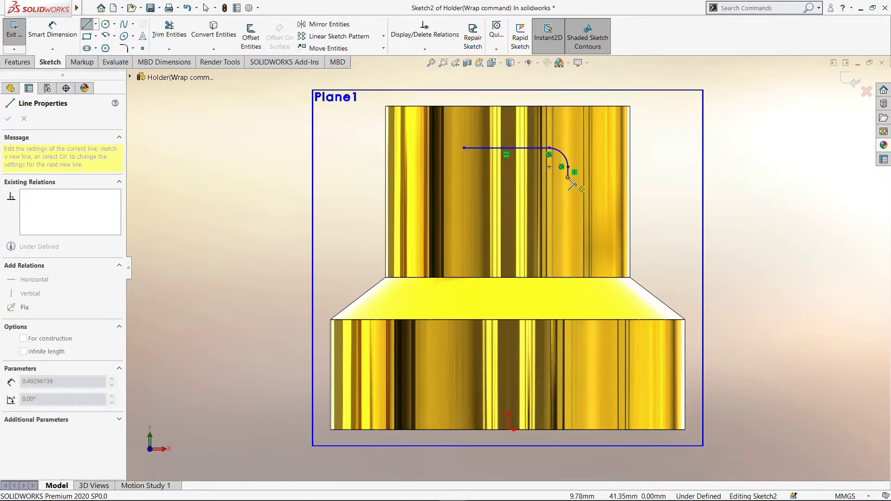
click(586, 196)
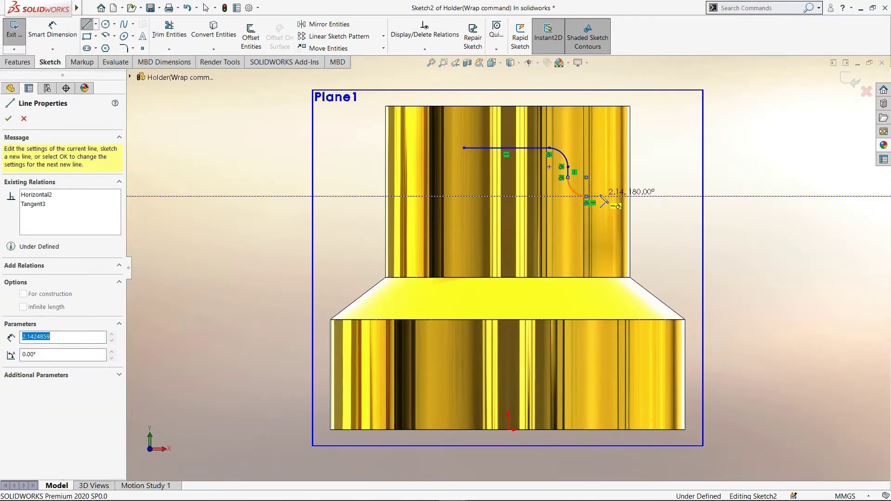
double_click(600, 197)
key(Escape)
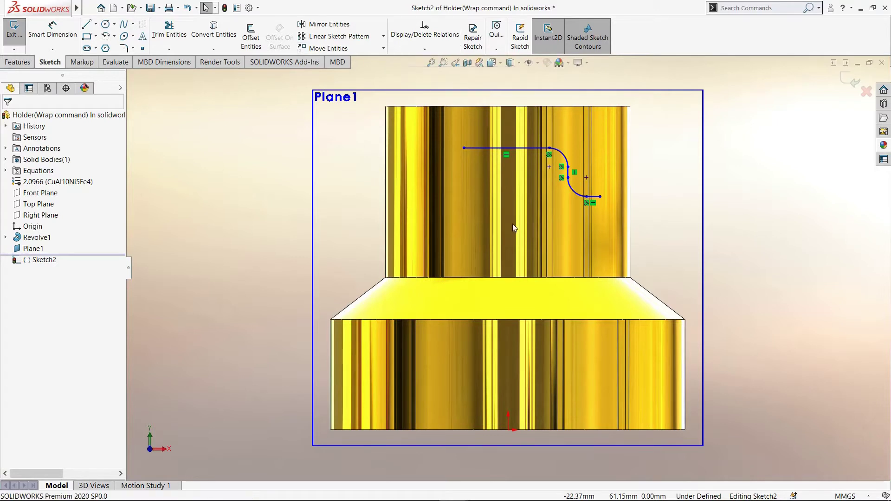
- Add a Vertical relation between the top line's midpoint and the origin
click(507, 148)
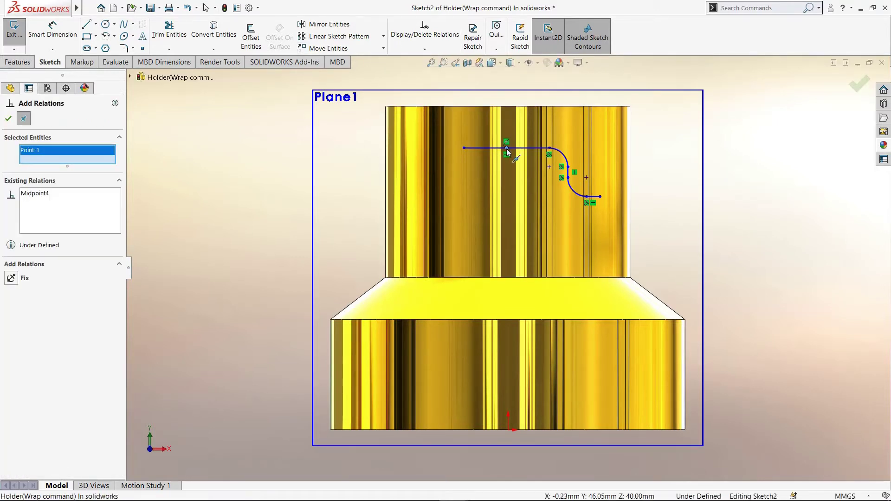
click(508, 430)
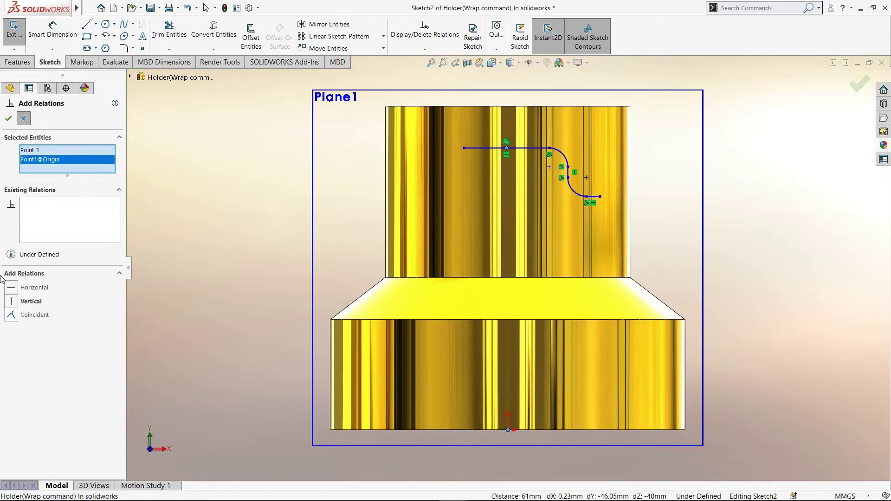
click(13, 302)
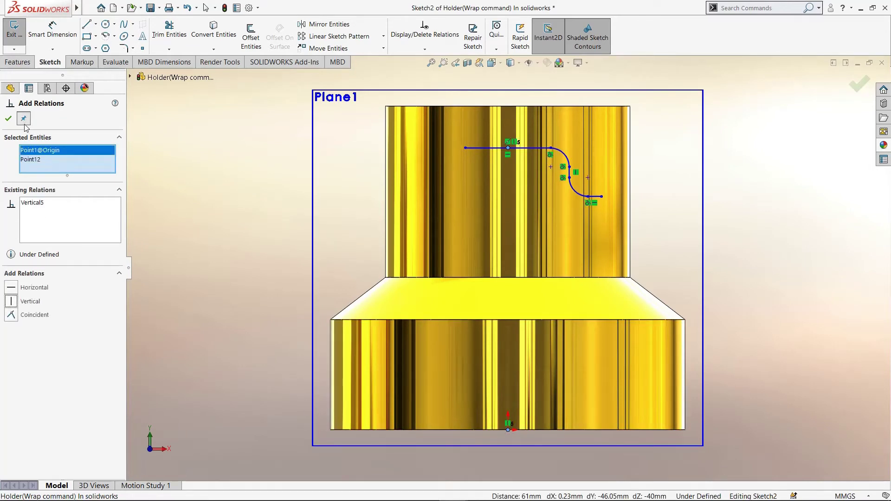
click(9, 119)
click(52, 29)
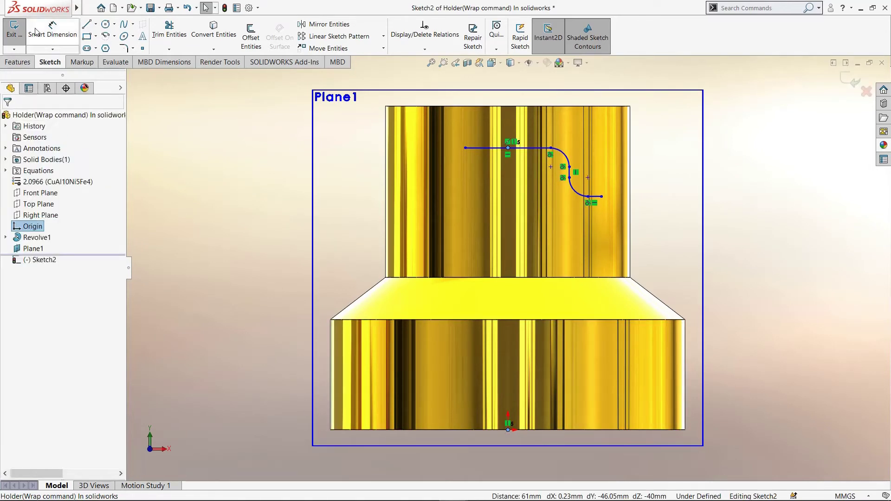
- Dimension the top line to 8.40 mm long
click(530, 149)
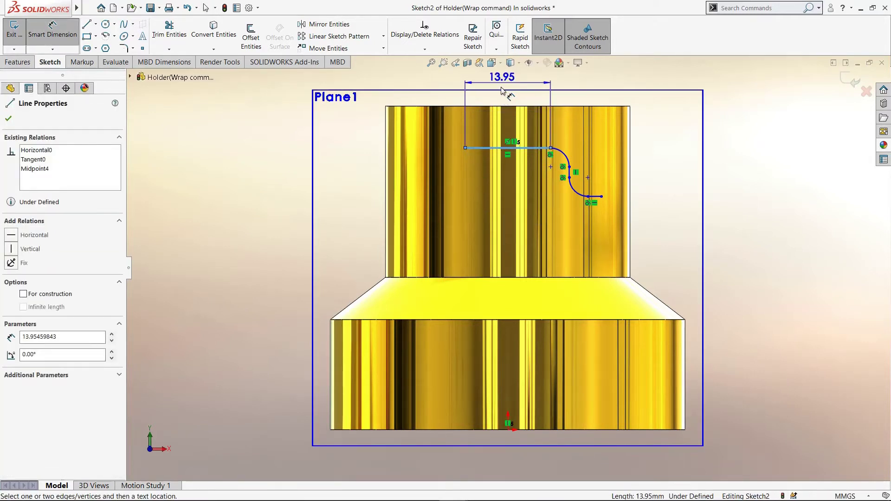
scroll(505, 88, up, 2)
click(499, 140)
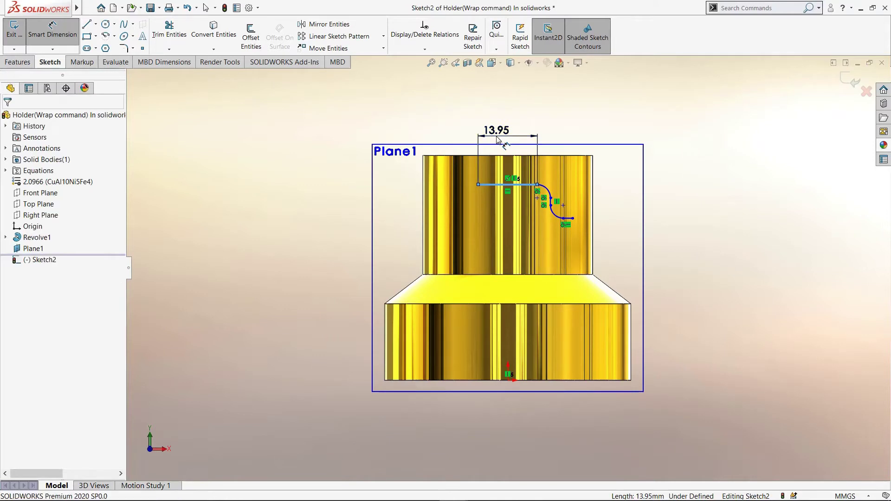
text(8.4)
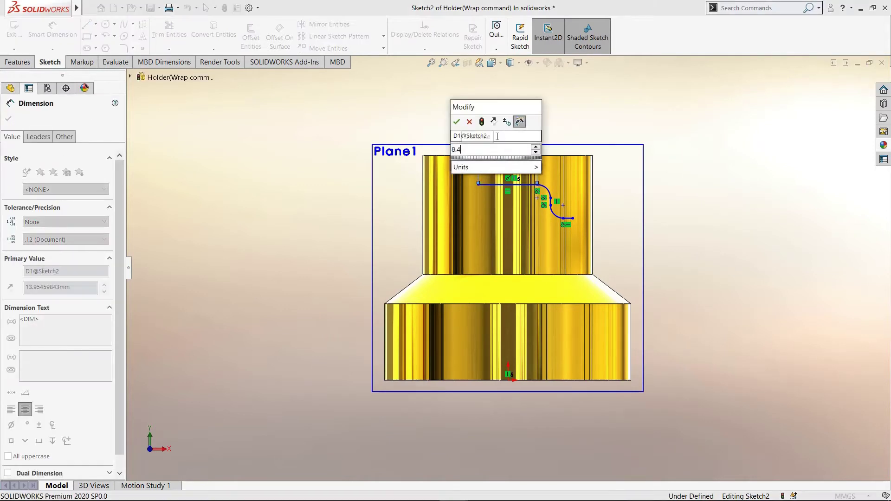
key(Escape)
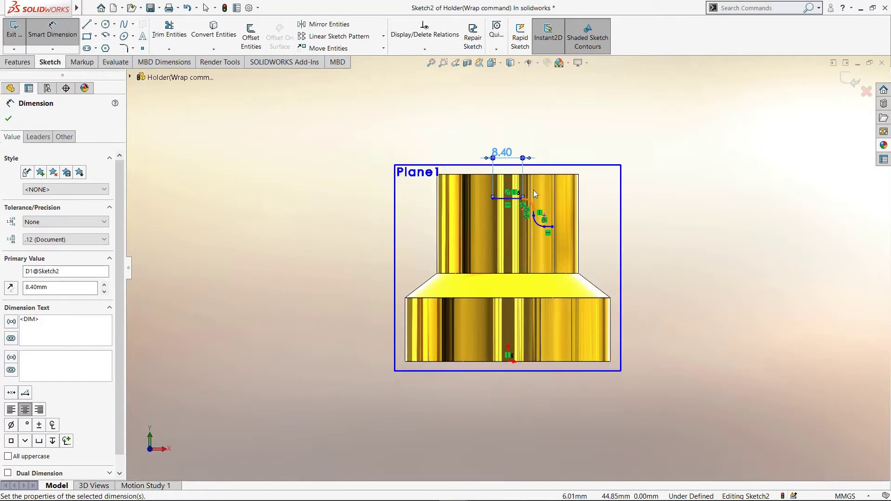
scroll(533, 191, down, 2)
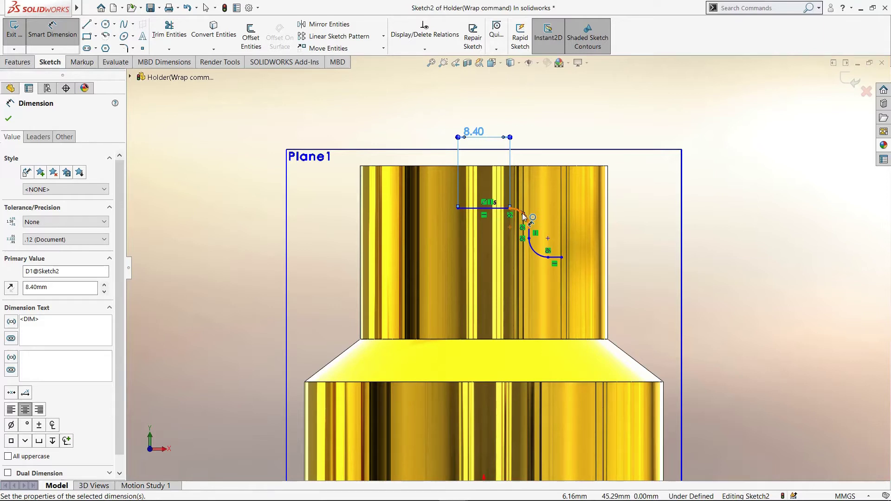
- Set the upper arc radius to 4.00 and the short vertical segment to 1.00 mm
click(523, 215)
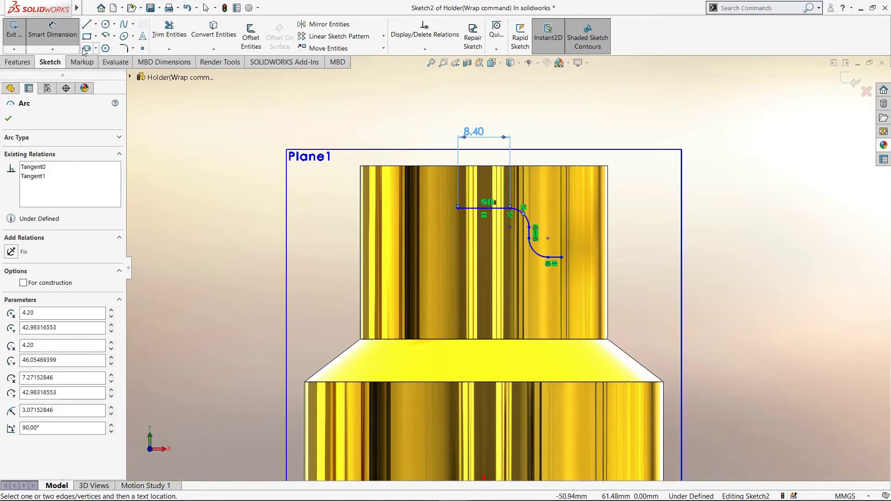
click(525, 217)
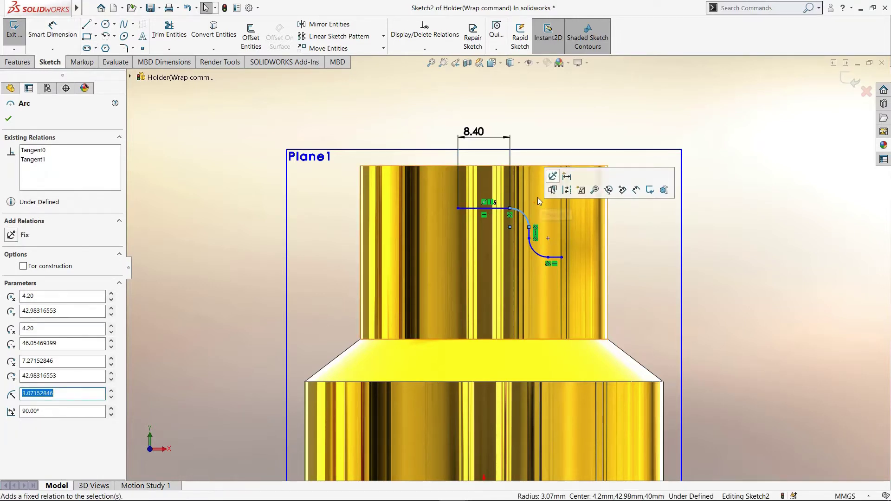
key(Escape)
click(52, 28)
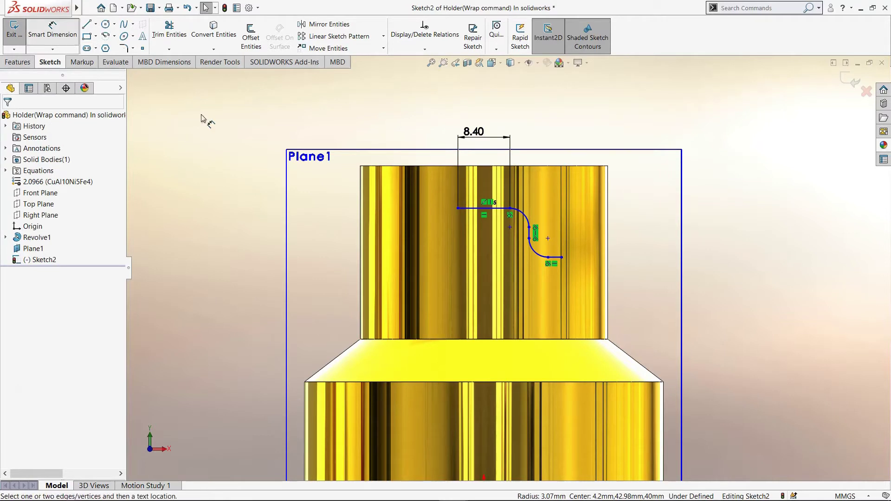
click(525, 216)
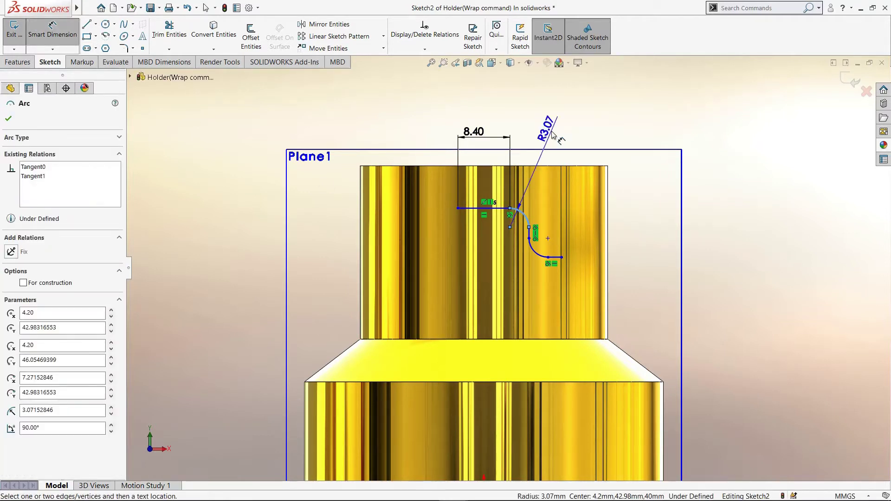
click(551, 134)
text(4)
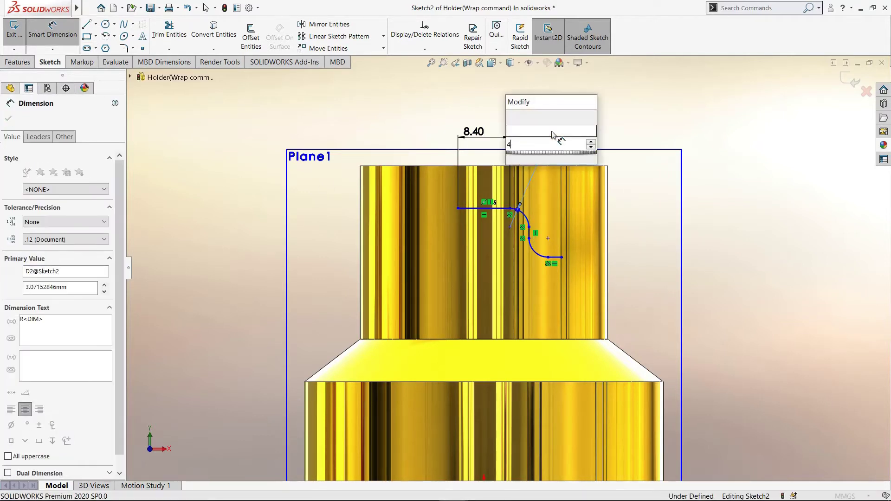
key(Escape)
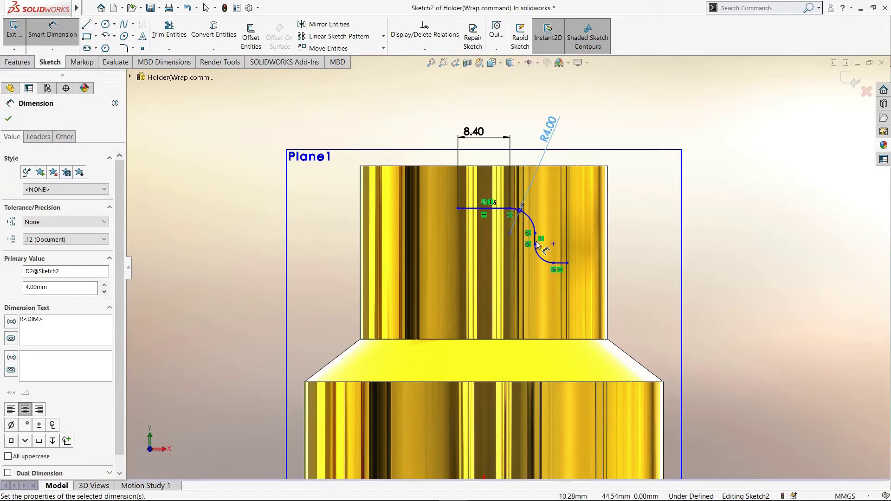
scroll(540, 232, down, 1)
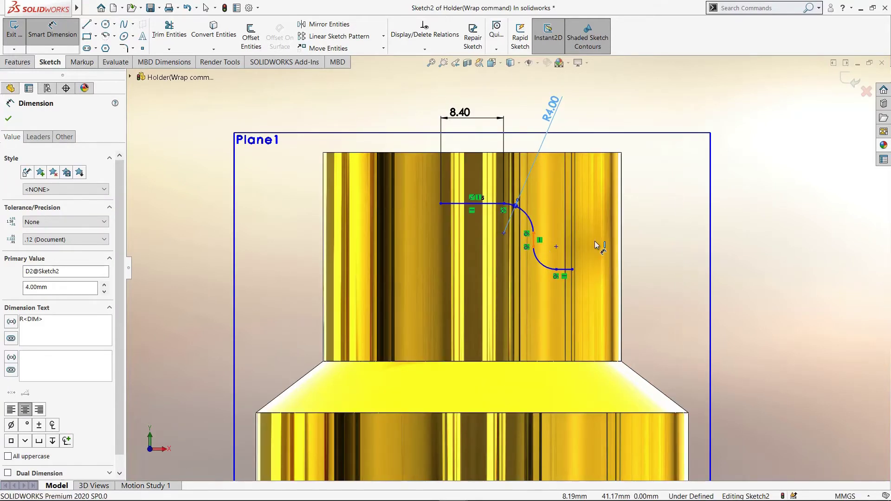
click(534, 240)
click(663, 239)
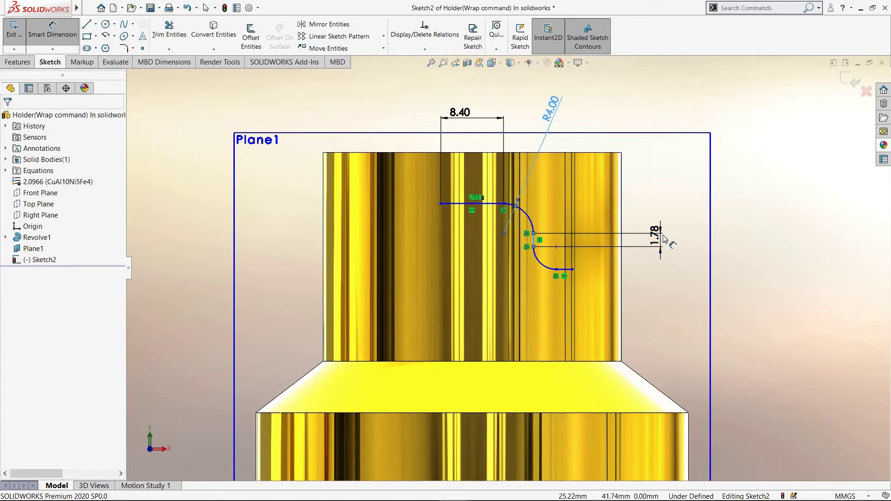
text(1)
key(Return)
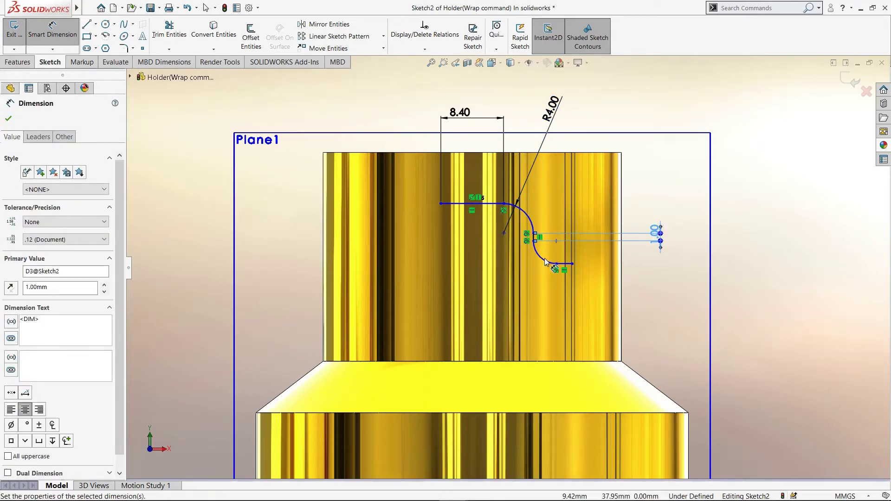
- Dimension the lower arc to R6.00 and the bottom horizontal line's length
click(544, 258)
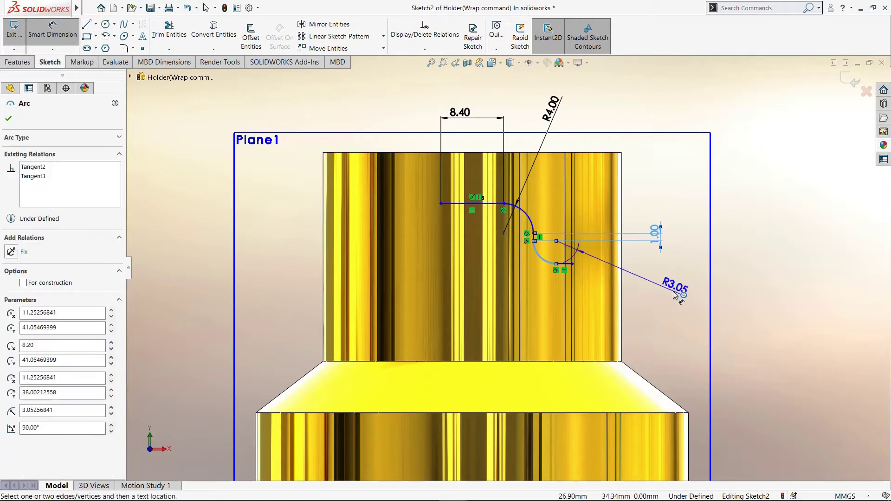
click(674, 295)
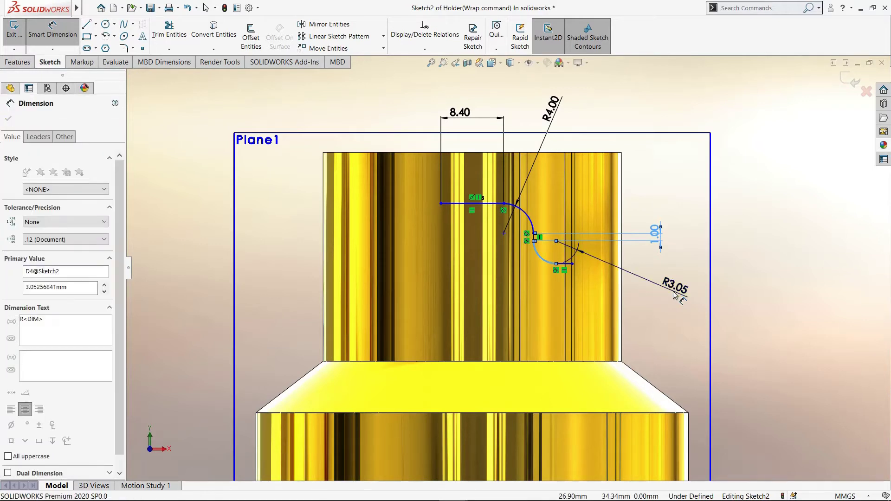
drag(577, 250, 613, 278)
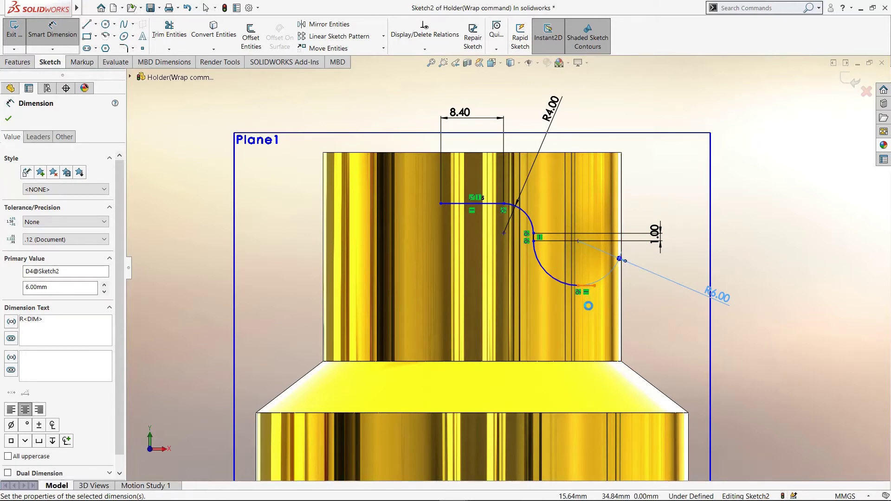
click(586, 285)
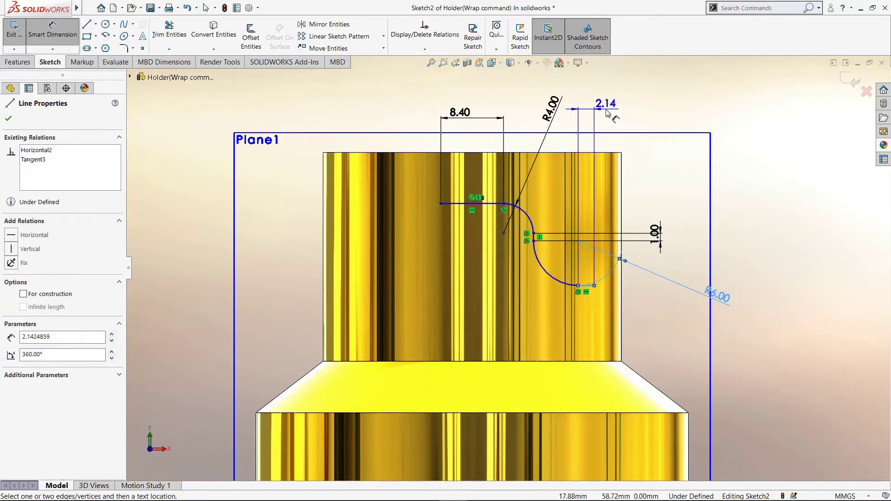
click(606, 113)
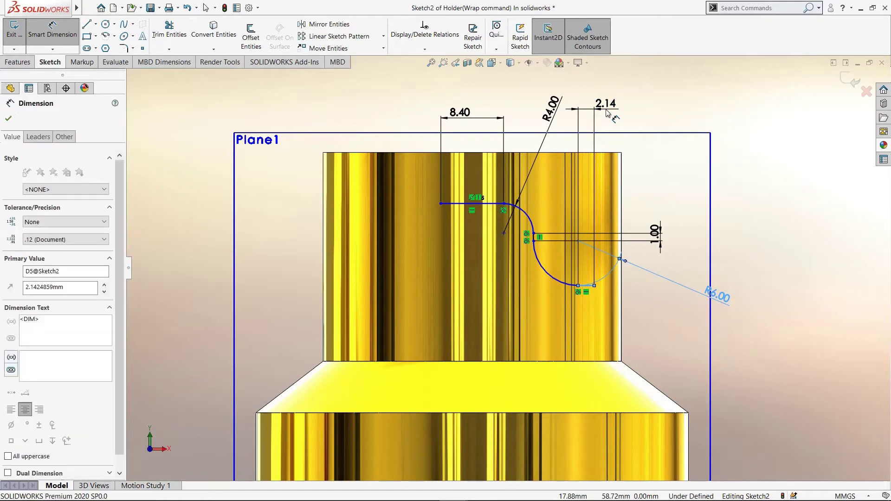
key(Return)
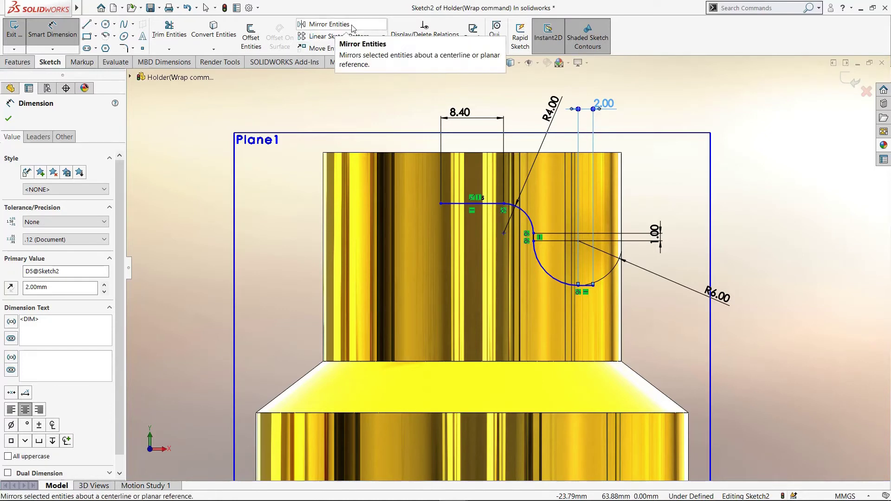
- Set 8.90 mm from the arc's lowest point to the neck's bottom edge
click(578, 285)
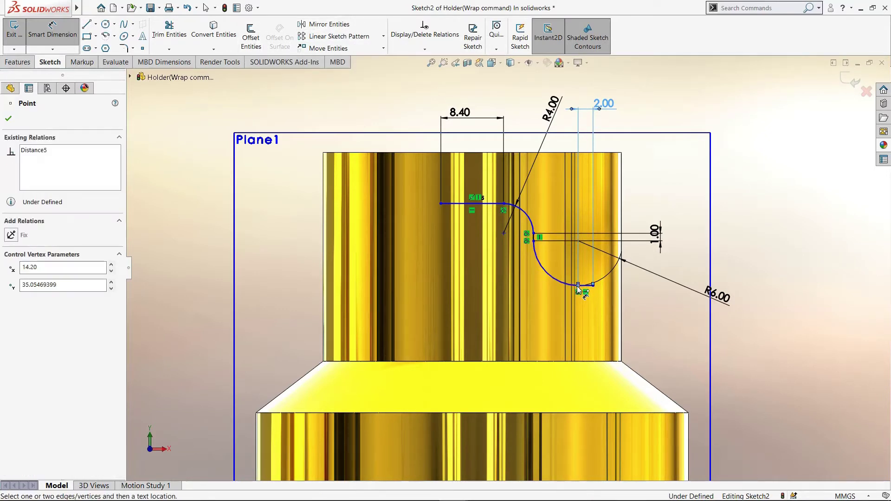
click(580, 361)
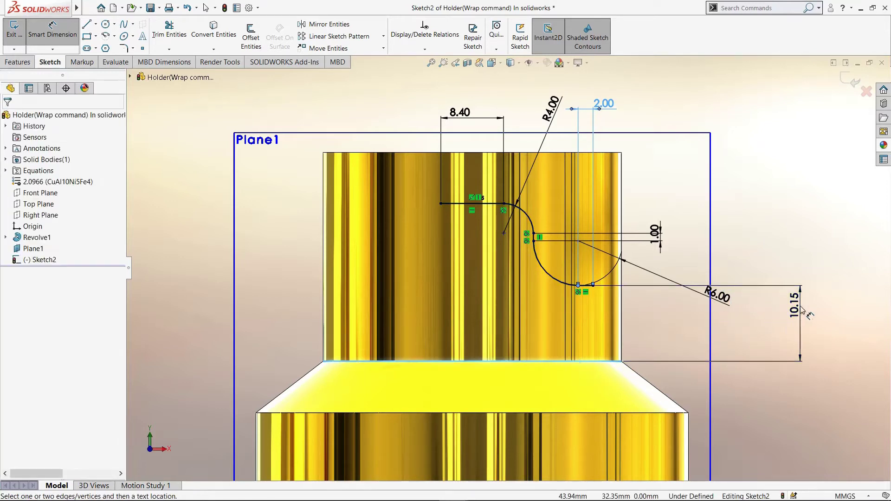
click(801, 309)
text(8.9)
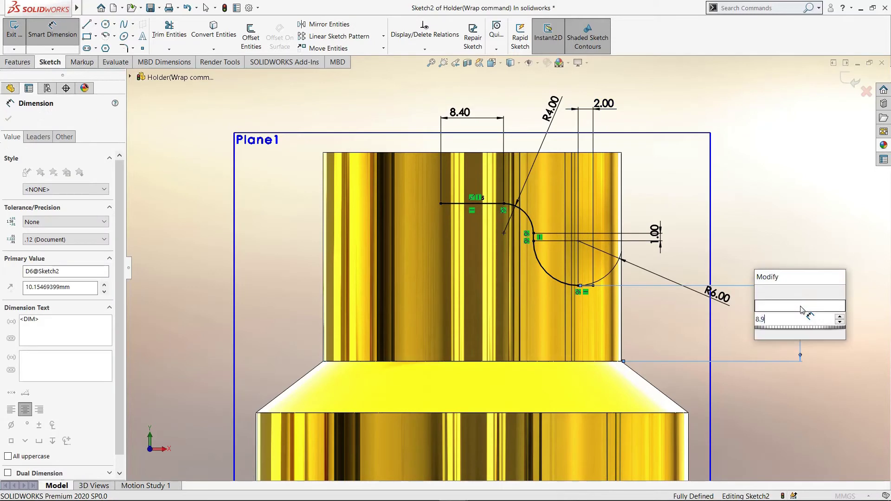
key(Escape)
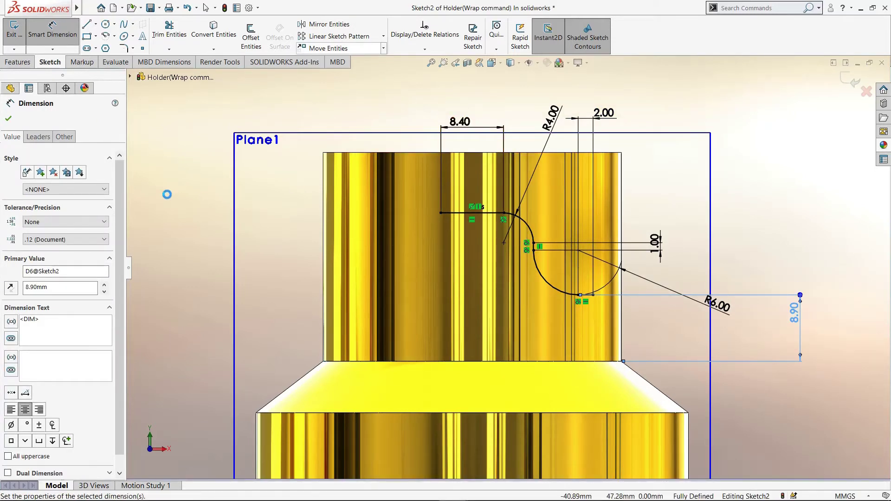
key(Escape)
key(Escape)
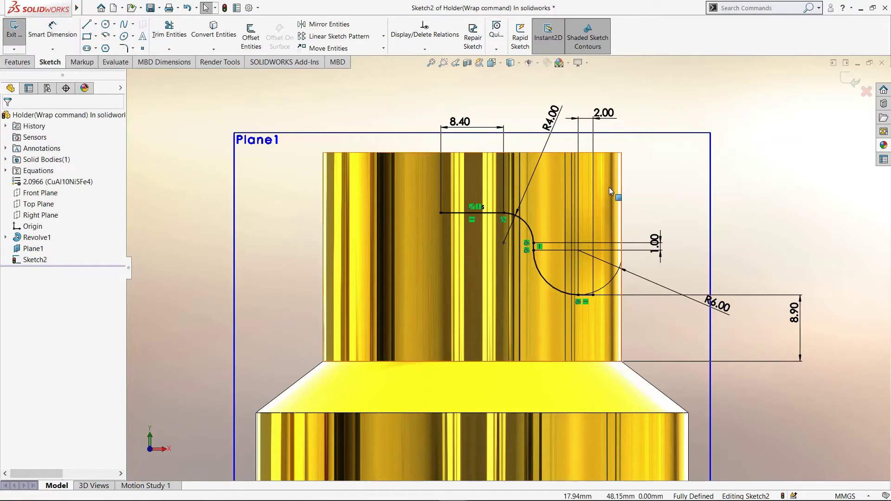
click(609, 190)
- Mirror Line3, Line5, Arc1 and Arc2 about the Right Plane
mouse_move(556, 268)
mouse_down()
mouse_move(524, 306)
mouse_move(509, 303)
mouse_up()
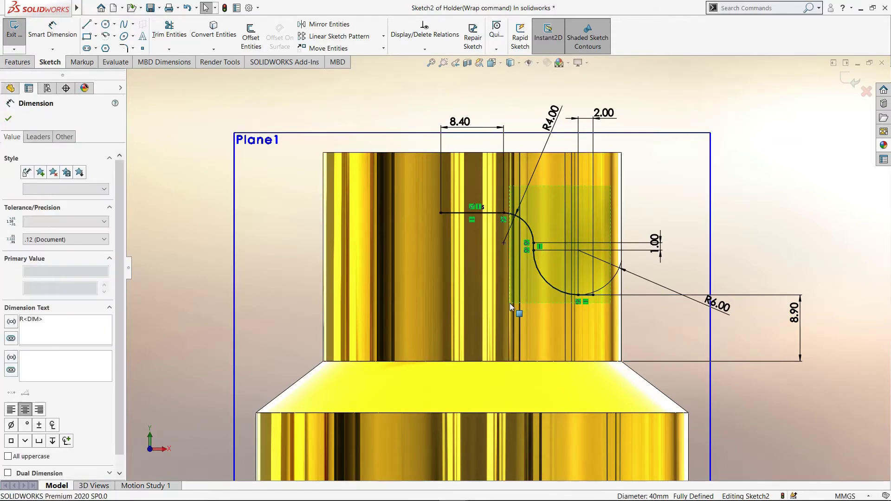
scroll(494, 268, up, 1)
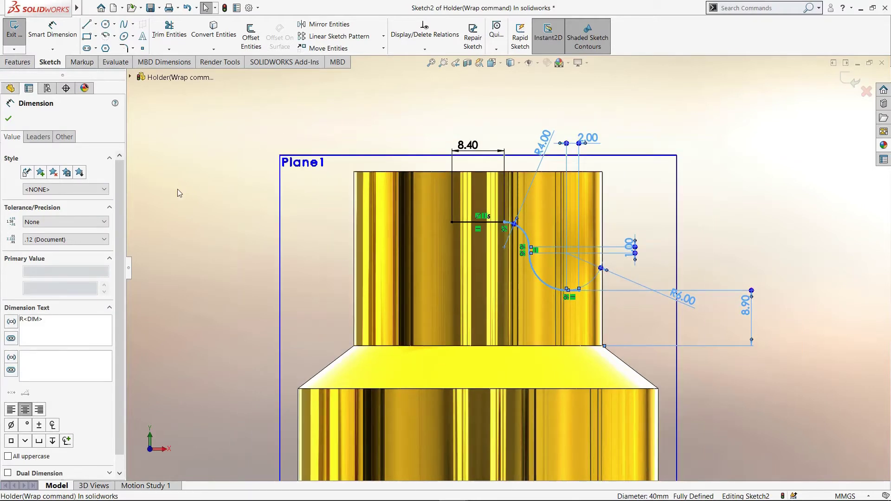
click(305, 25)
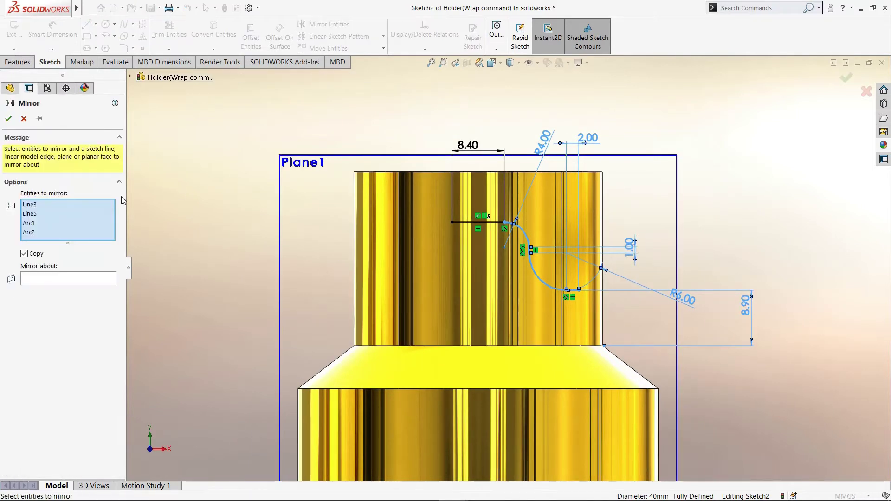
click(91, 281)
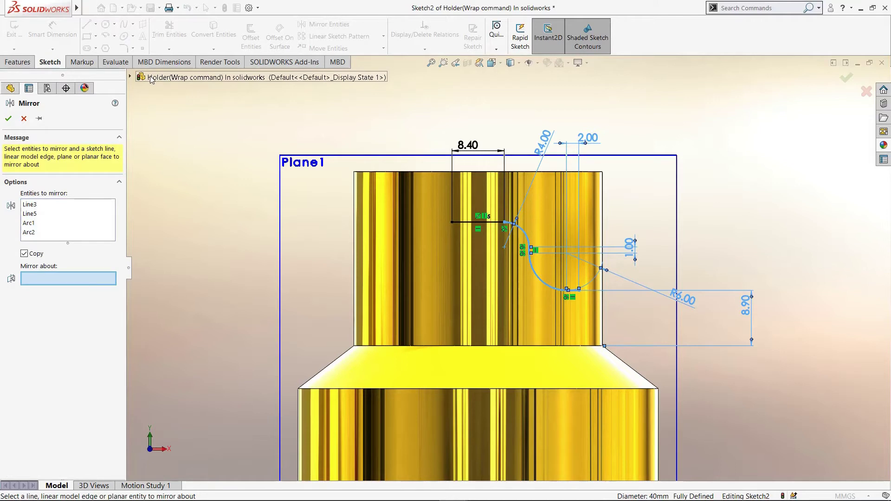
click(131, 77)
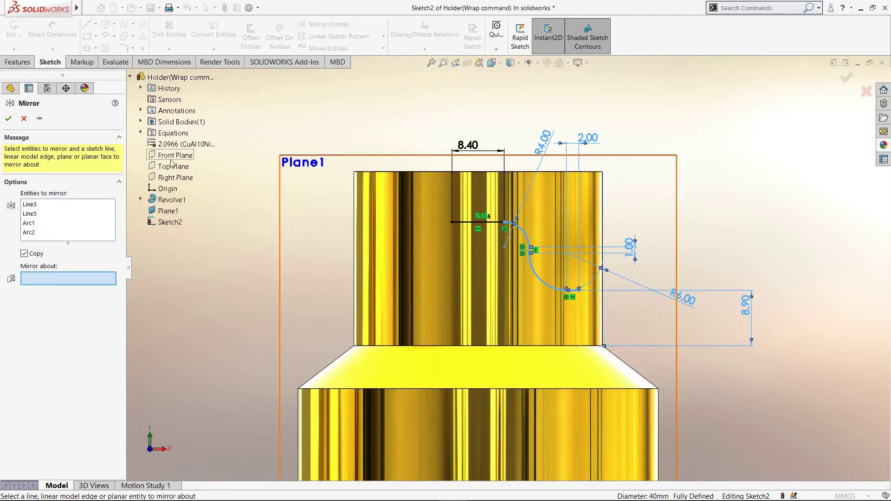
click(172, 178)
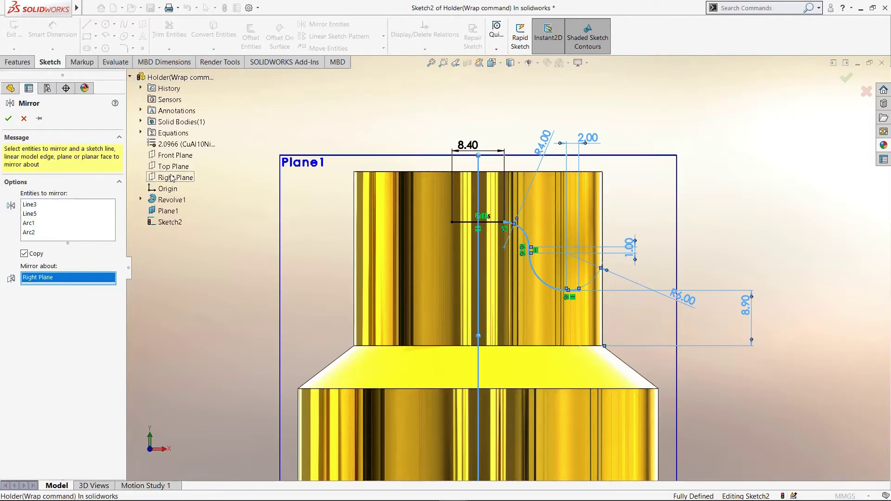
click(10, 123)
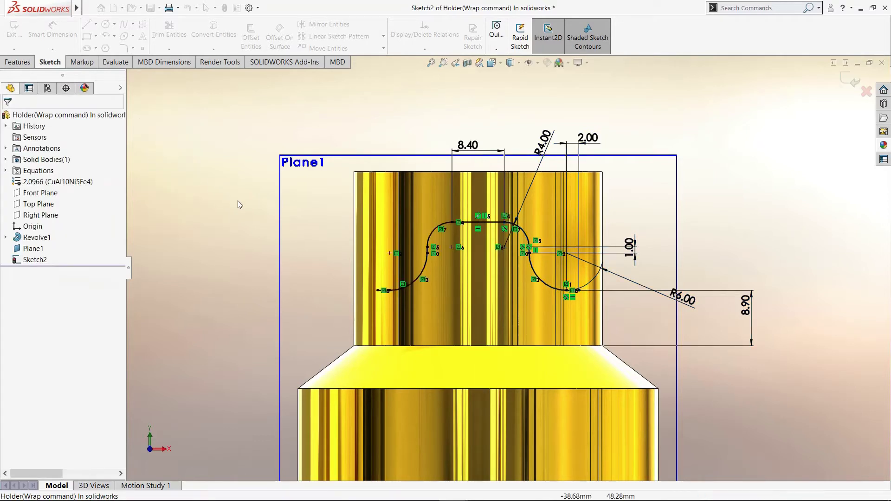
key(f)
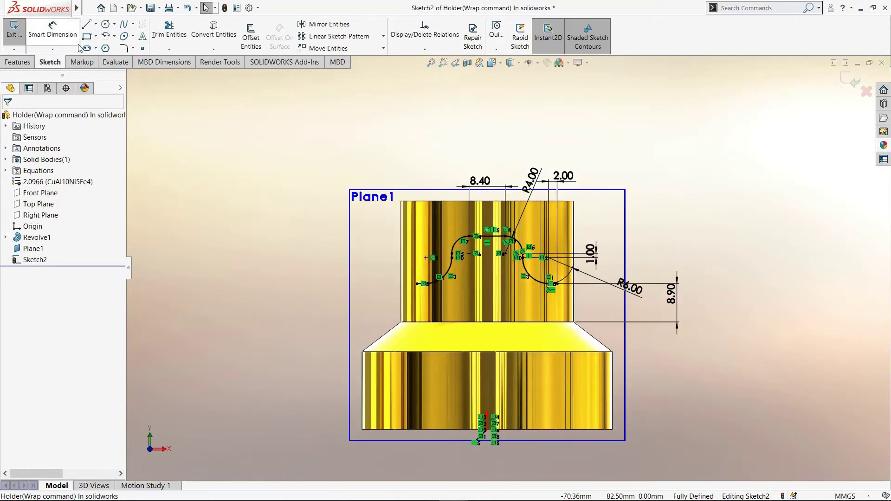
- Offset the wavy chain 3 mm bi-directionally with arc end caps
click(250, 37)
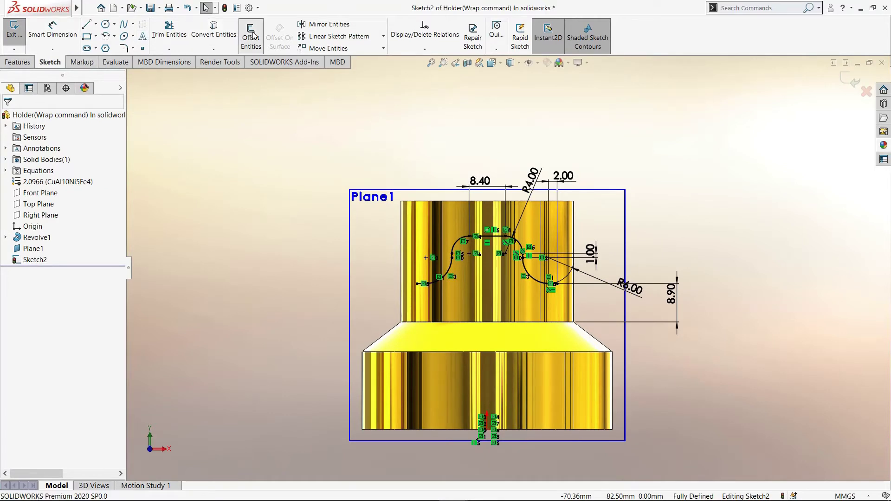
click(458, 243)
text(3)
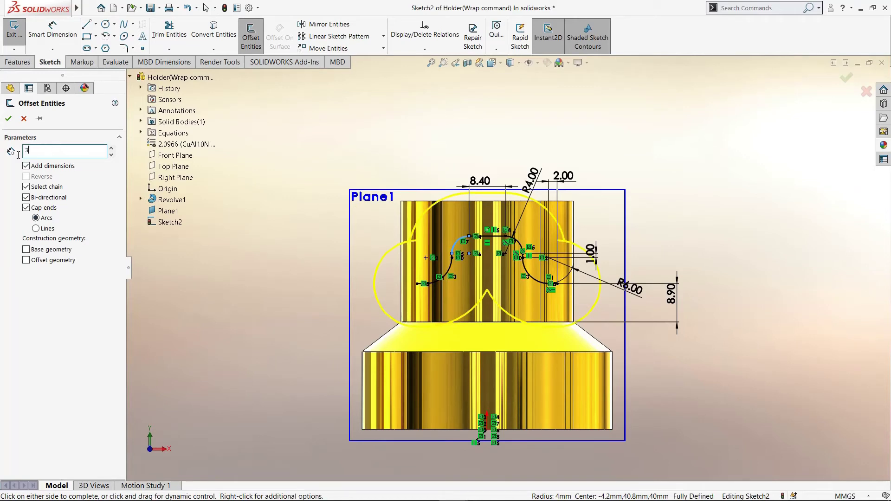
key(Return)
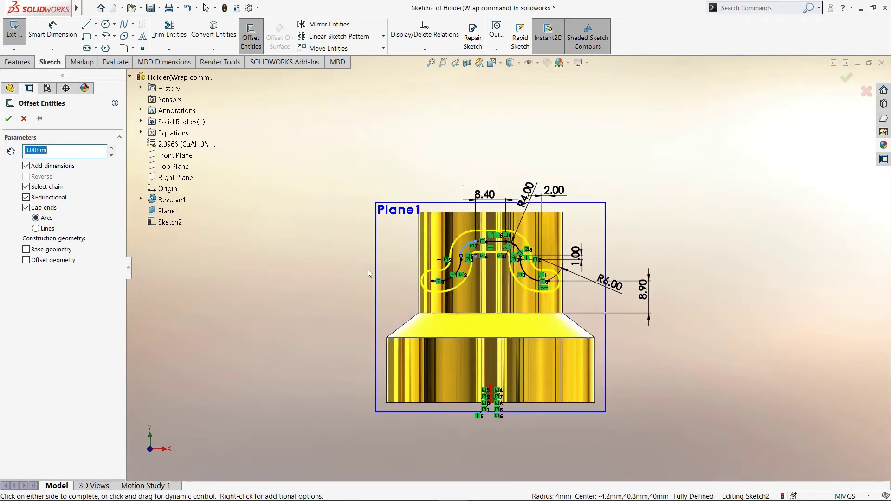
scroll(383, 269, down, 2)
mouse_move(400, 271)
middle_down()
mouse_move(354, 297)
mouse_move(320, 298)
mouse_move(379, 295)
mouse_move(423, 264)
middle_up()
key(space)
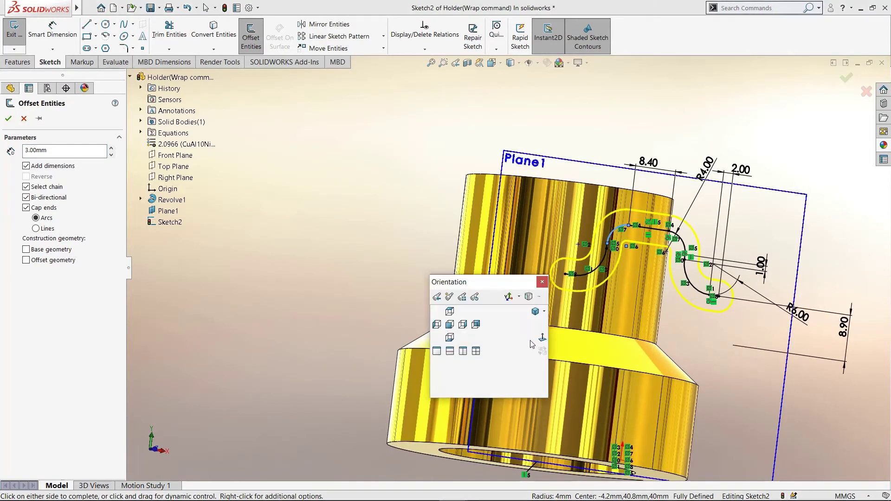
click(543, 336)
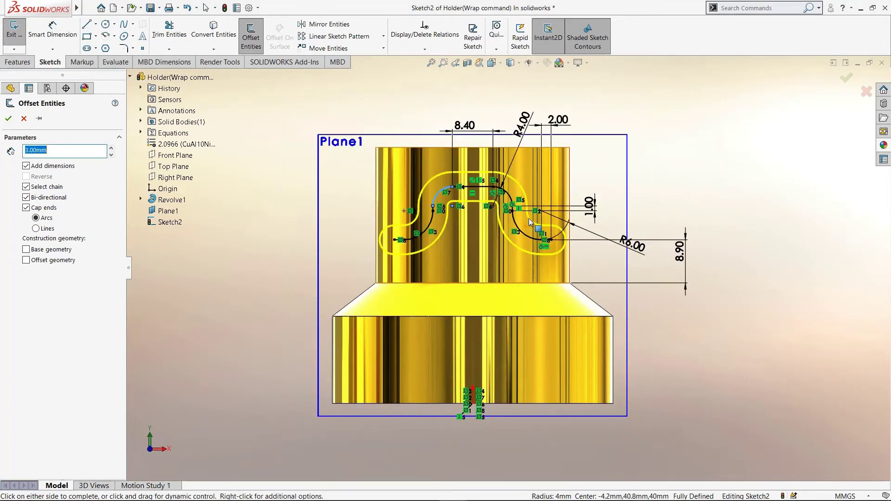
click(10, 120)
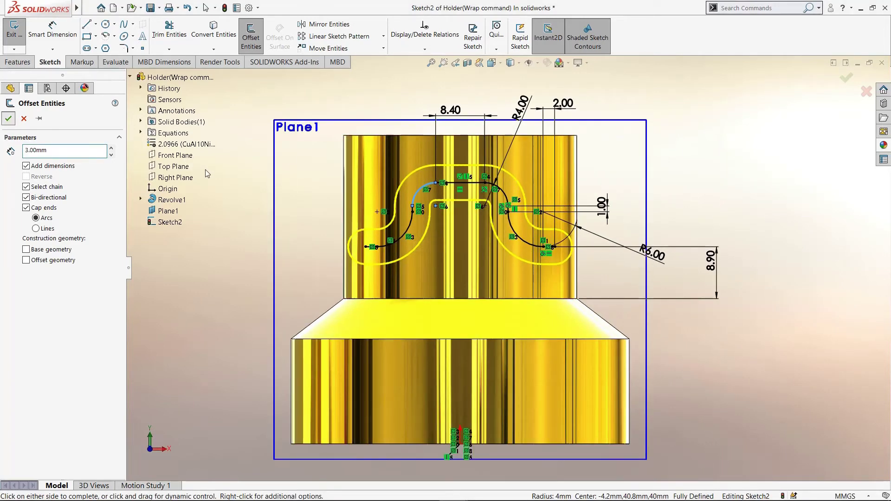
- Power-trim the inner centre lines and the R4.00 and R6.00 centre arcs
click(169, 30)
scroll(408, 218, down, 2)
scroll(408, 218, down, 1)
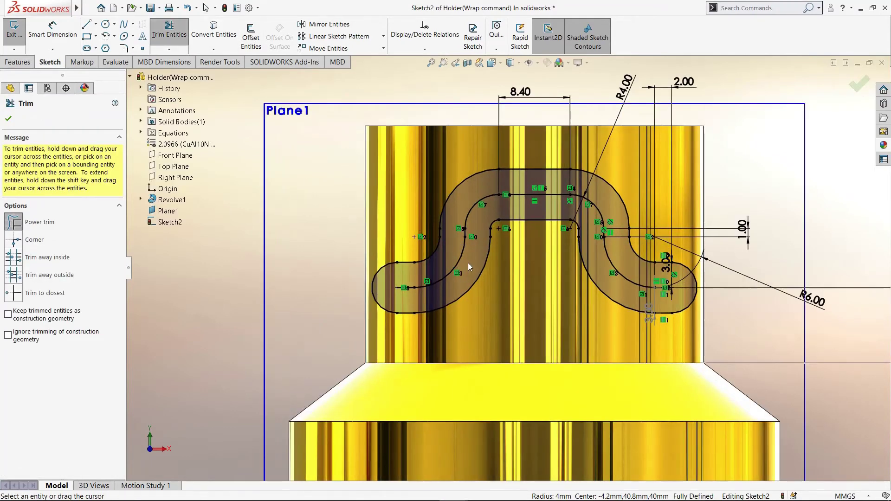
drag(467, 263, 419, 288)
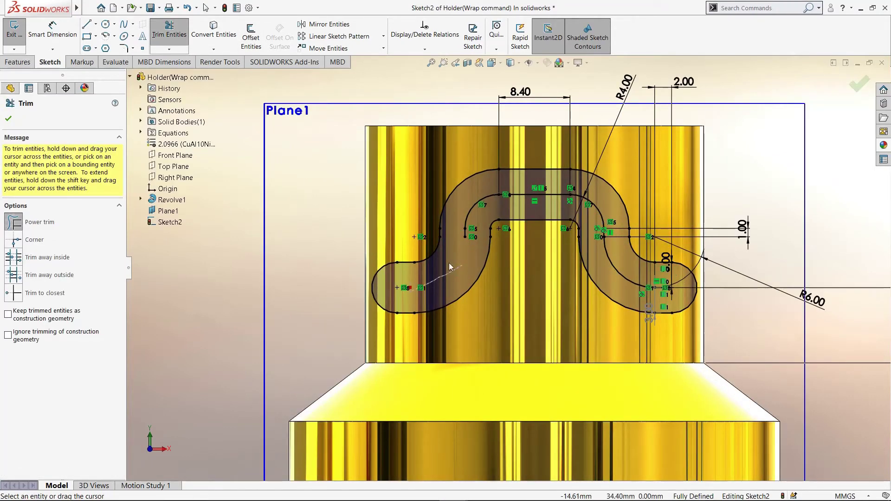
drag(459, 236, 478, 227)
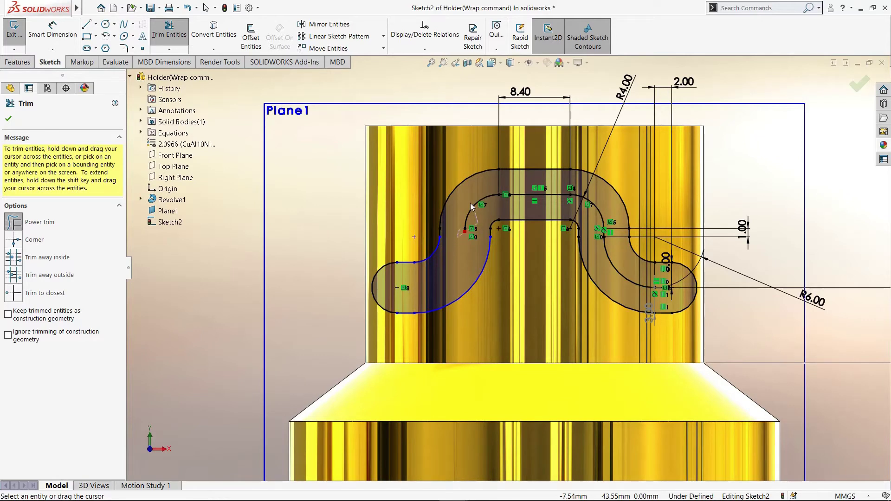
drag(528, 207, 508, 198)
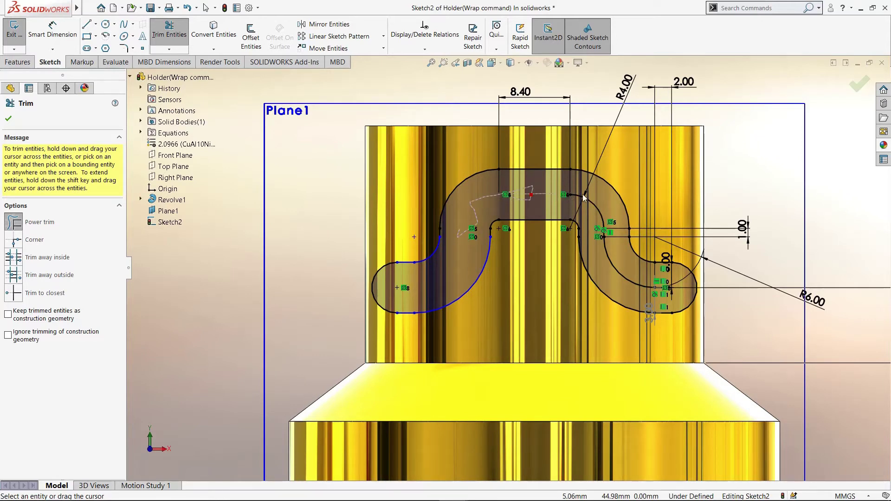
drag(571, 209, 597, 211)
drag(617, 240, 607, 267)
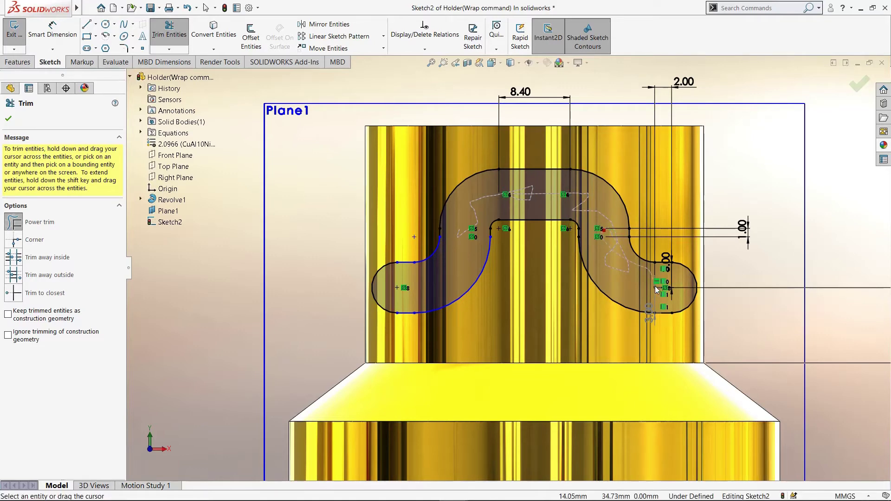
drag(659, 295, 658, 292)
key(f)
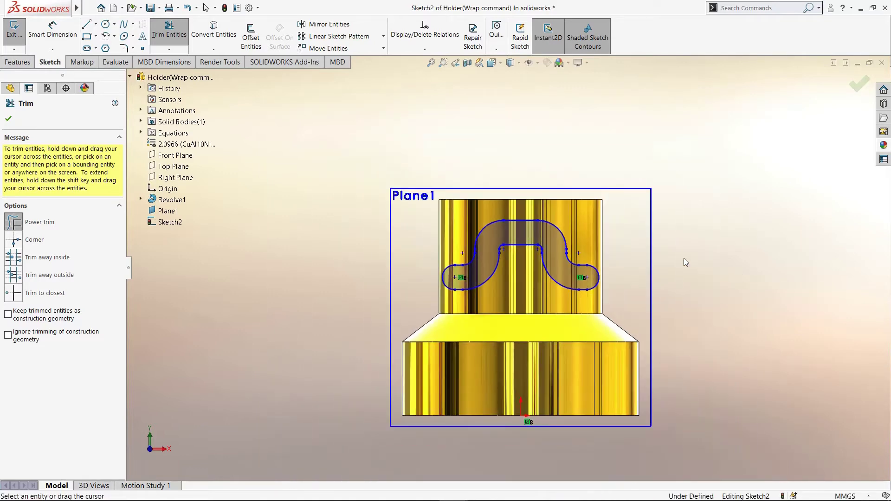
mouse_move(720, 216)
middle_down()
mouse_move(742, 176)
mouse_move(681, 198)
mouse_move(707, 182)
mouse_move(646, 194)
middle_up()
- Confirm the trim and exit the slot sketch
click(856, 89)
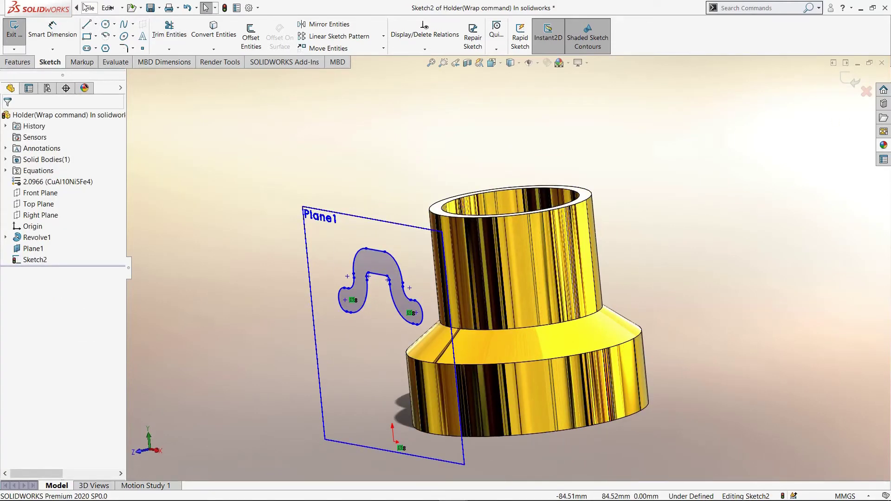
click(83, 7)
click(149, 9)
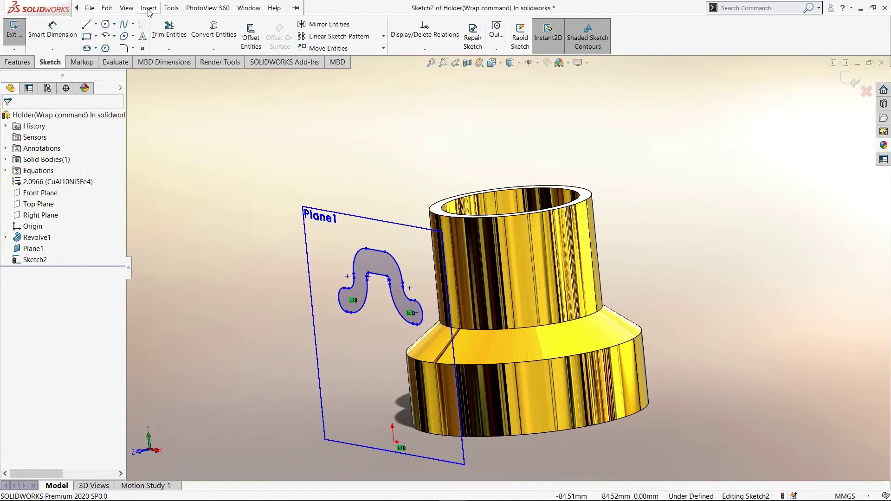
click(150, 11)
mouse_move(166, 46)
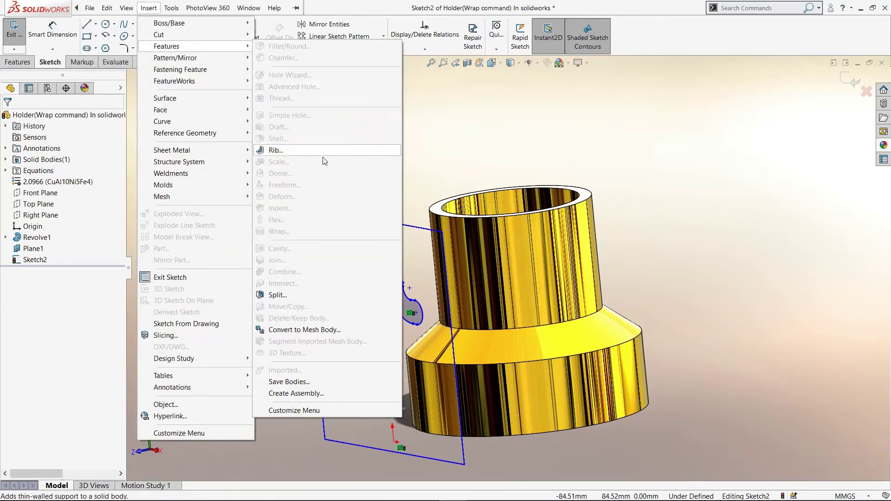
click(626, 134)
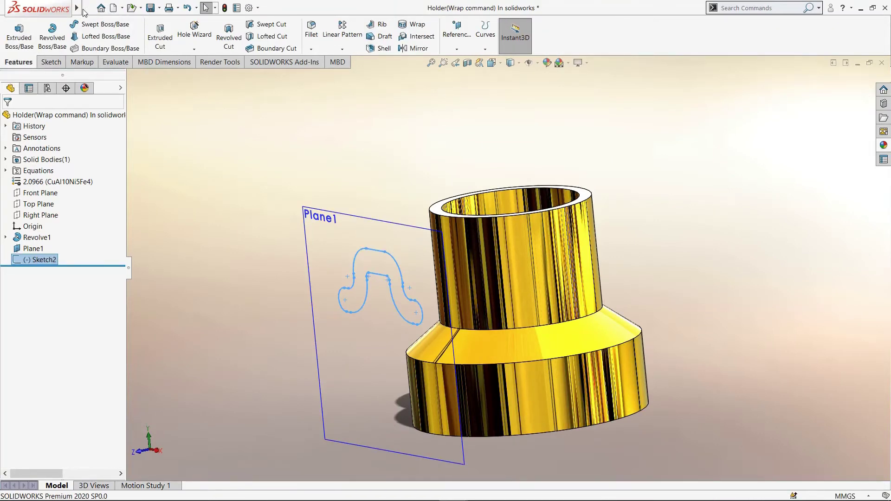
- Wrap Sketch2 onto the neck's cylindrical face as a 7.00 mm deboss
click(126, 8)
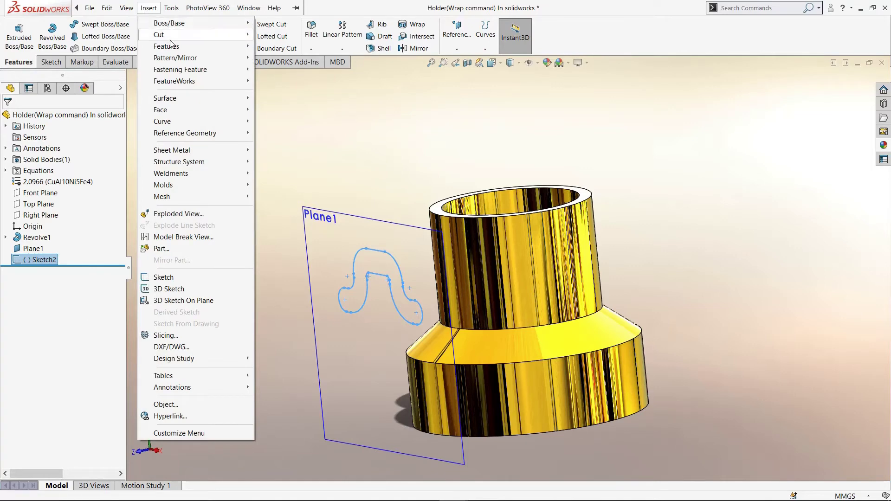
mouse_move(166, 46)
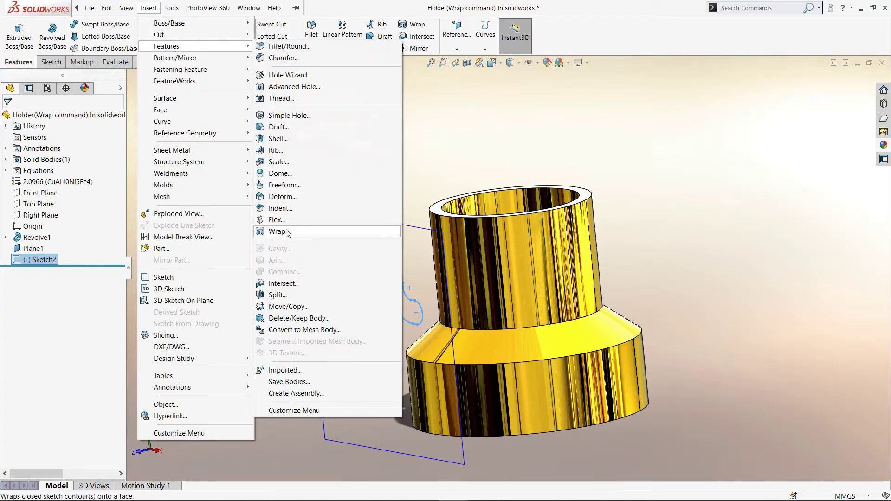
click(287, 232)
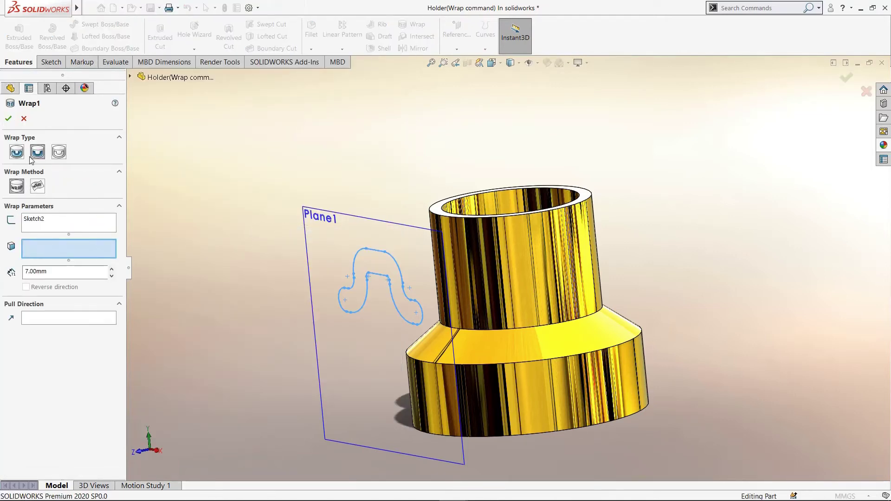
click(491, 254)
click(59, 152)
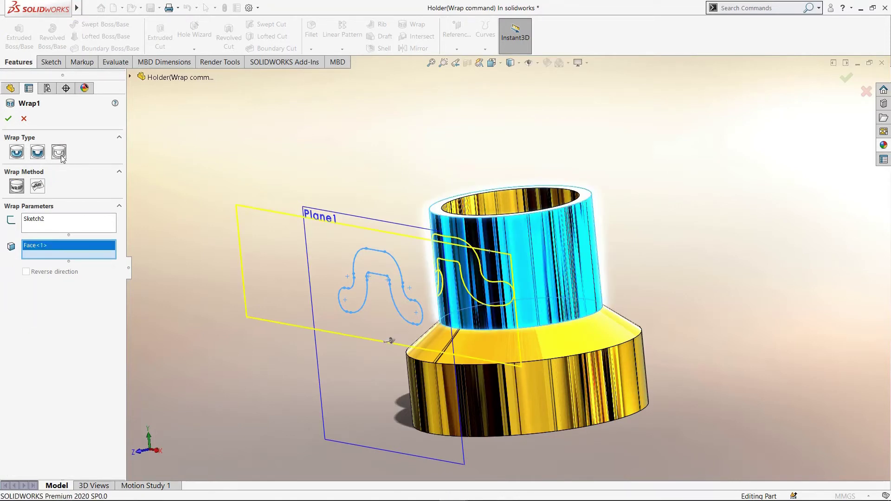
click(37, 152)
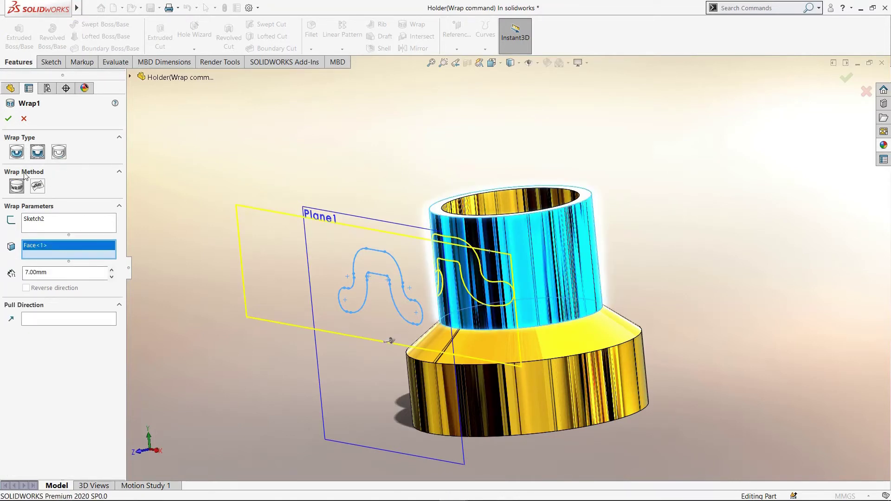
click(8, 119)
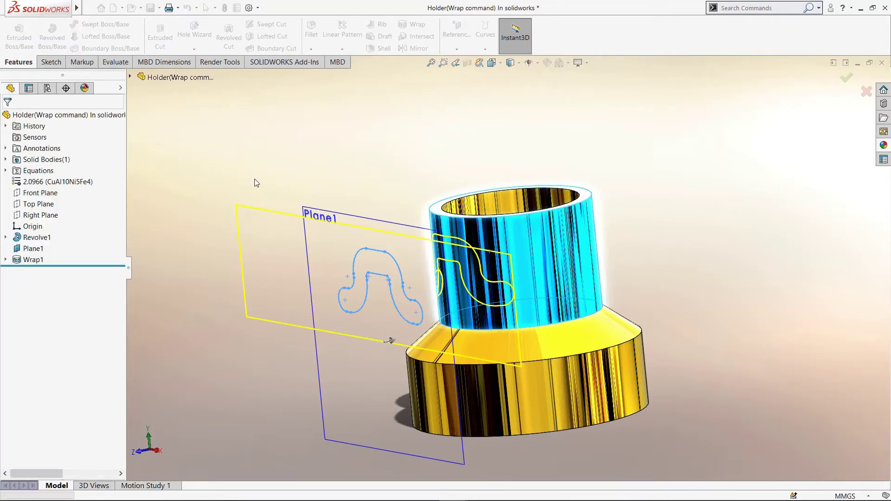
- Orbit to inspect the new slot, then hide Plane1 from the FeatureManager tree
mouse_move(286, 213)
middle_down()
mouse_move(383, 245)
mouse_move(299, 292)
mouse_move(293, 177)
mouse_move(269, 110)
mouse_move(330, 233)
mouse_move(415, 293)
mouse_move(364, 298)
mouse_move(374, 224)
mouse_move(463, 138)
mouse_move(350, 164)
mouse_move(293, 222)
middle_up()
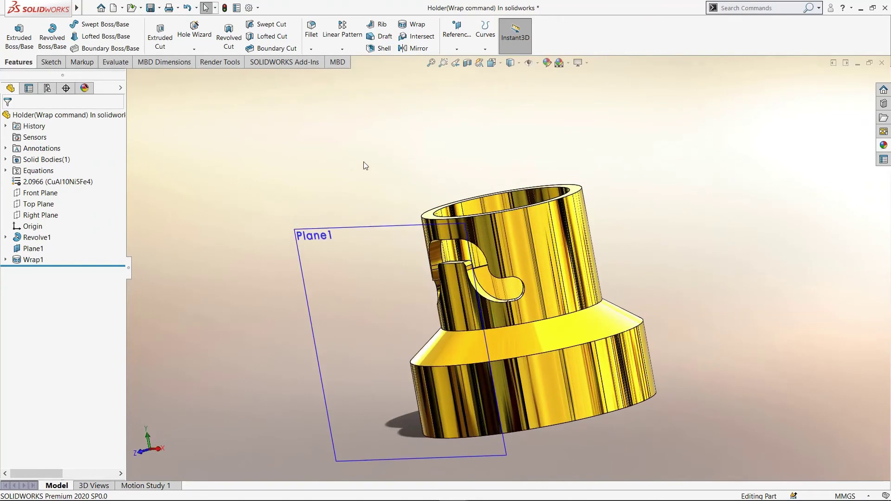
right_click(27, 249)
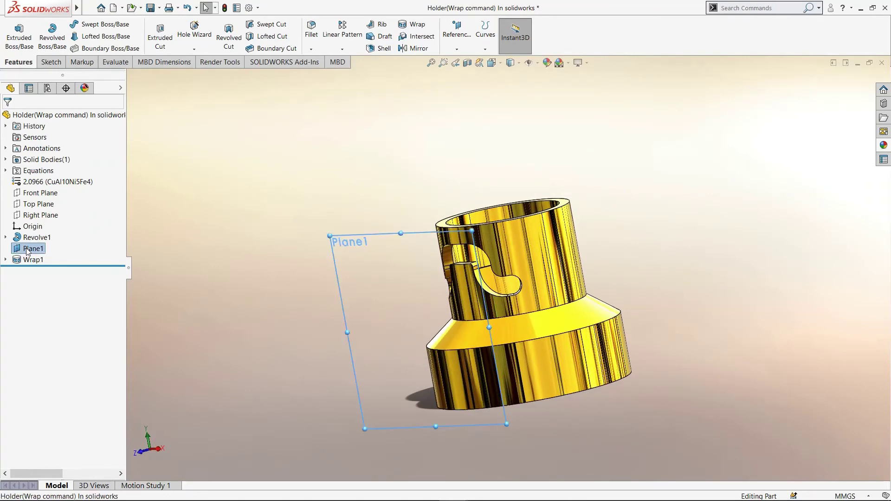
click(49, 234)
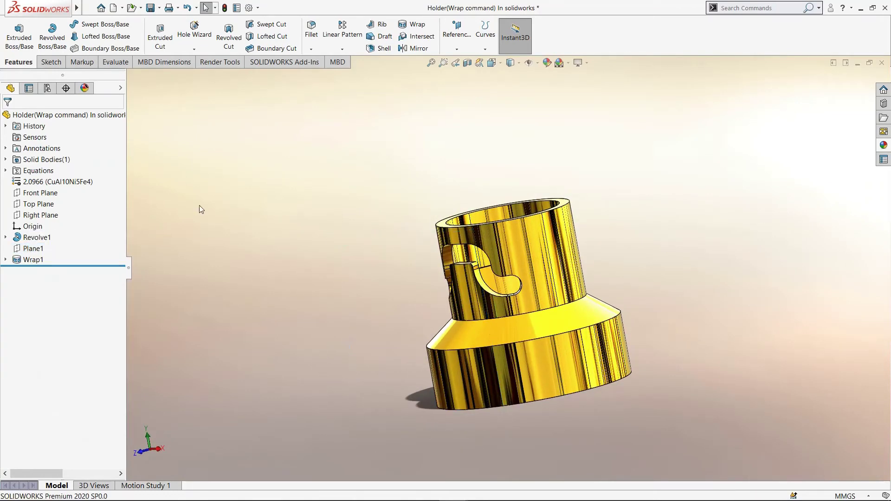
- Add reference Plane2 40 mm off the Right Plane, then view Normal To Plane2
click(456, 49)
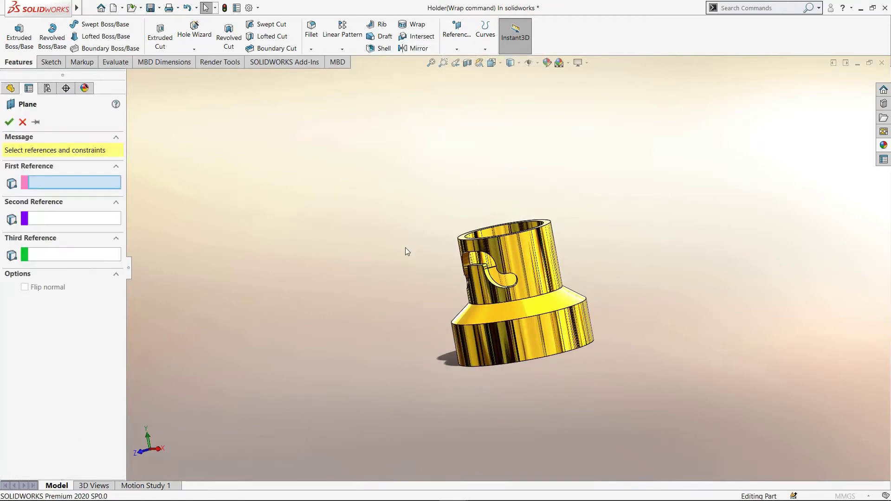
middle_drag(405, 247, 390, 268)
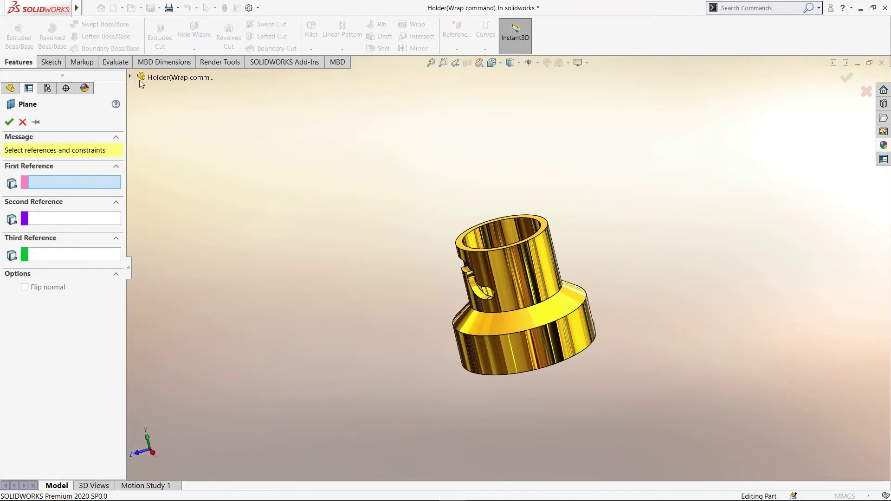
click(164, 78)
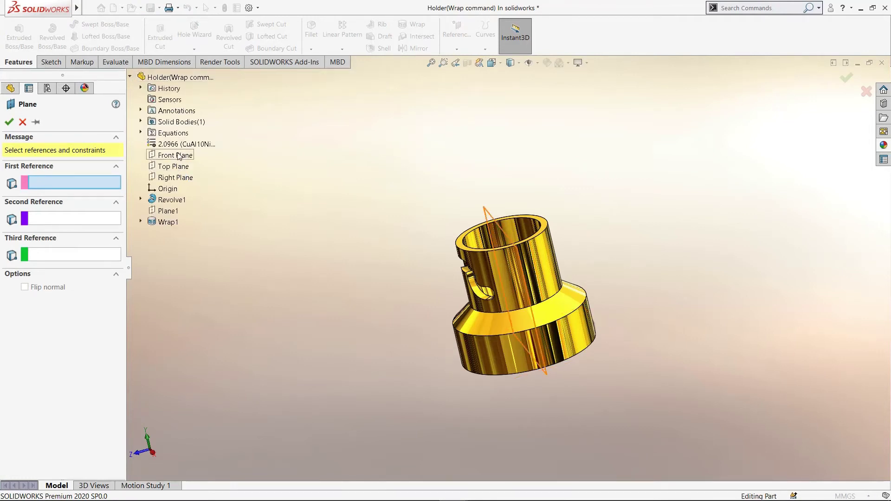
middle_drag(366, 212, 402, 187)
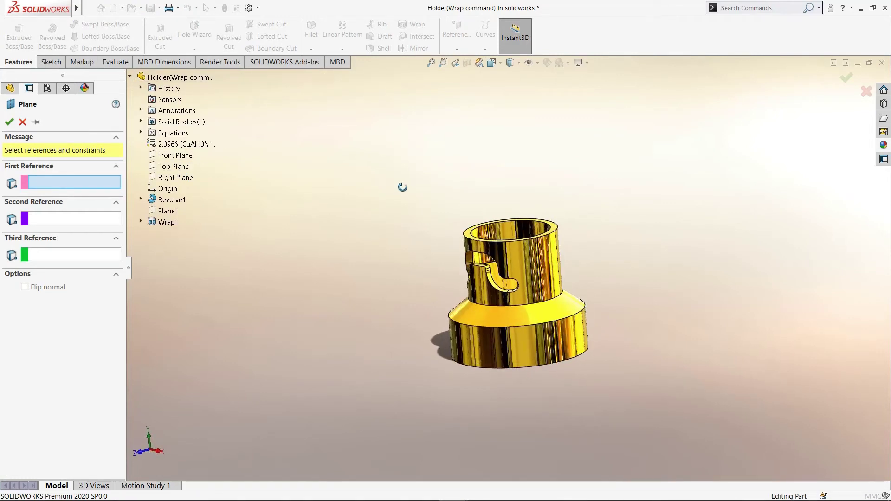
click(172, 178)
middle_drag(296, 230, 328, 292)
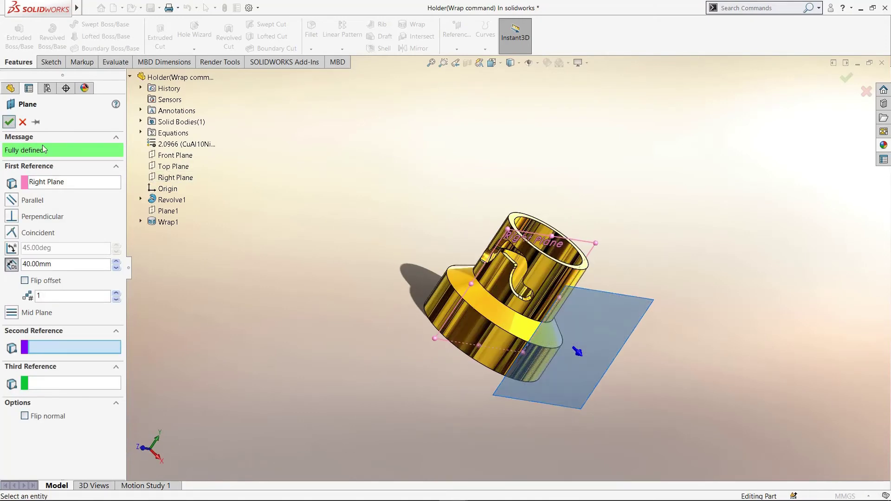
click(9, 121)
key(space)
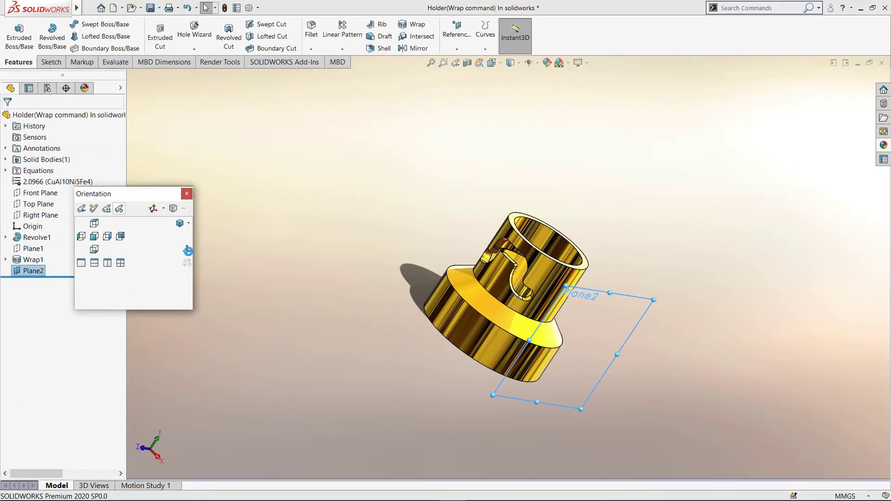
click(188, 250)
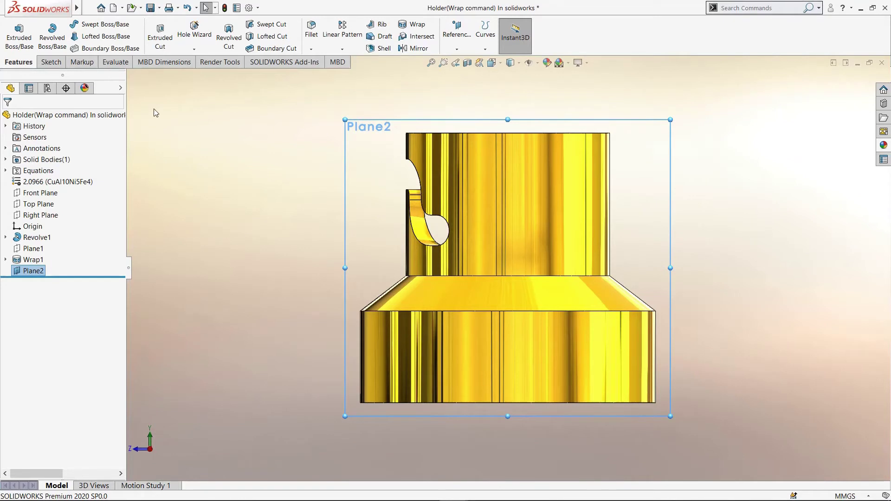
- Start a new sketch, Sketch3, on Plane2
click(52, 62)
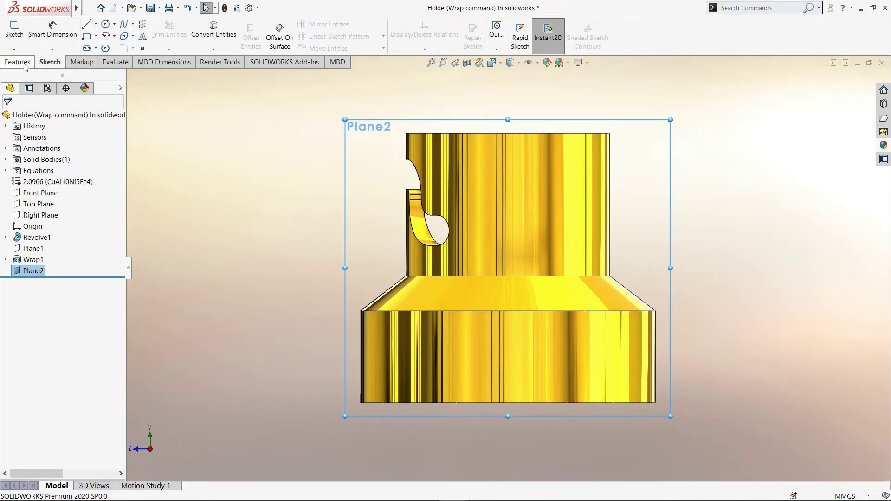
right_click(32, 269)
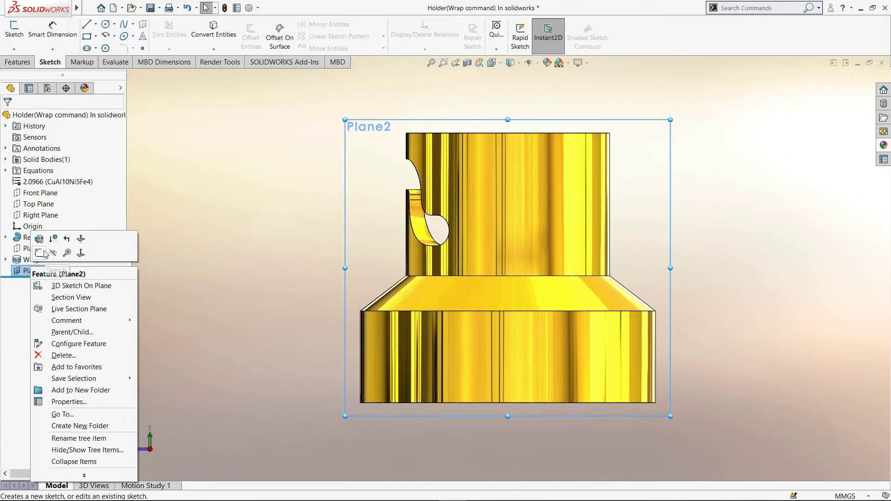
click(45, 252)
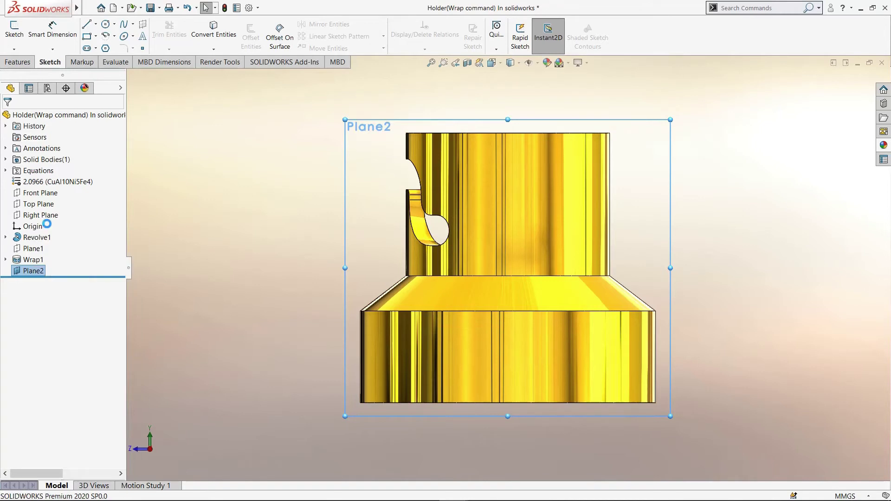
click(87, 27)
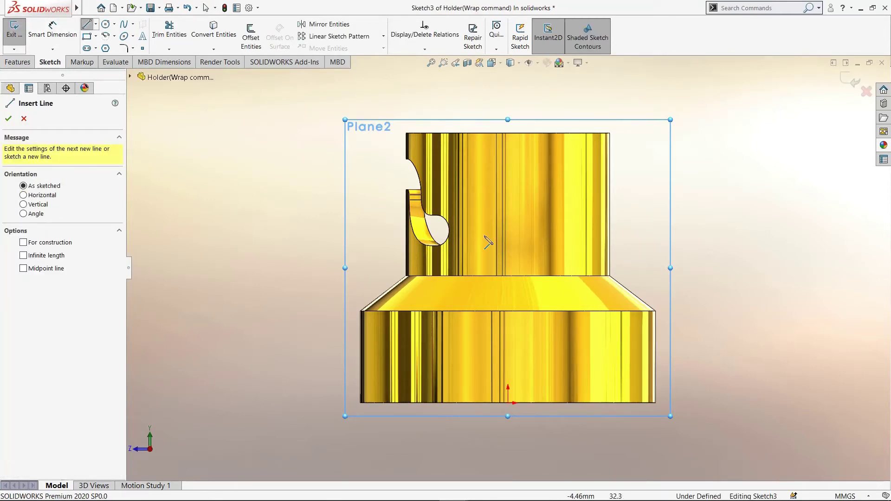
- Draw a line–tangent arc–line–tangent arc–line wavy path across the neck
click(483, 235)
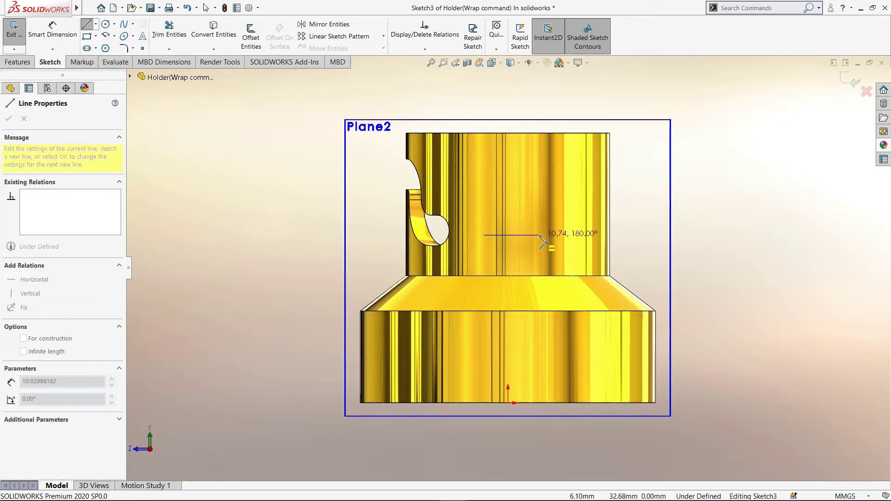
click(539, 235)
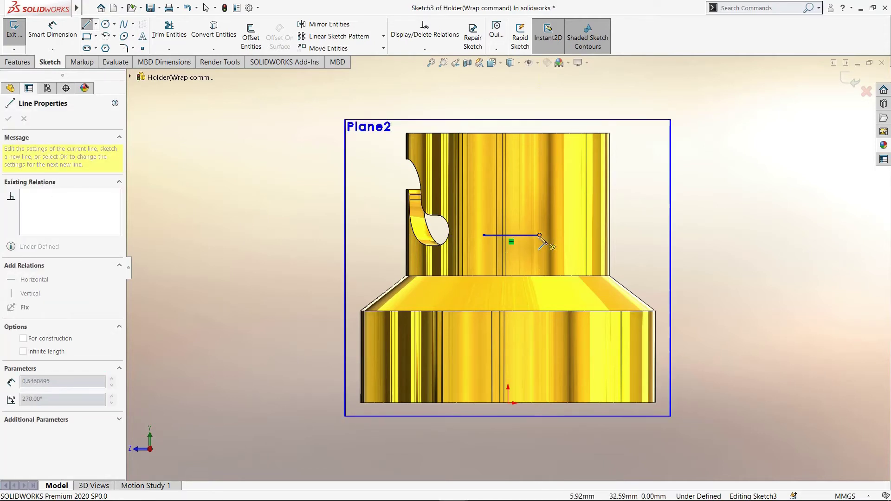
key(a)
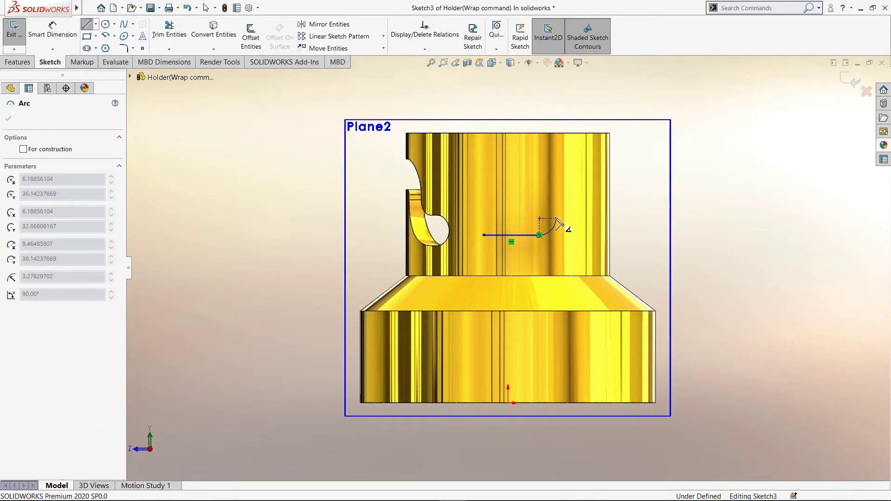
click(556, 217)
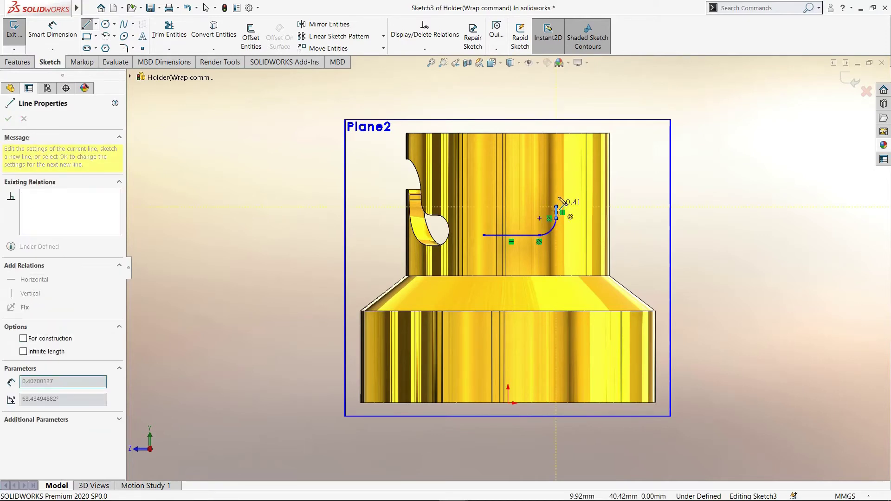
click(556, 206)
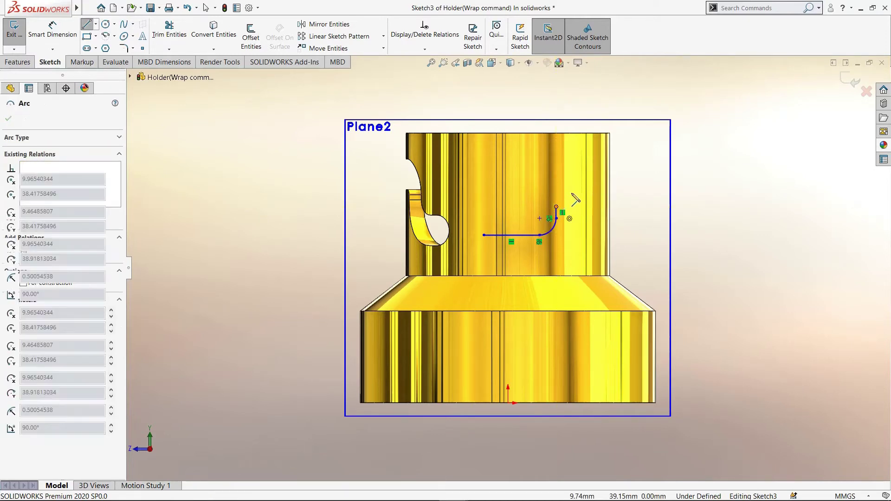
key(a)
click(575, 198)
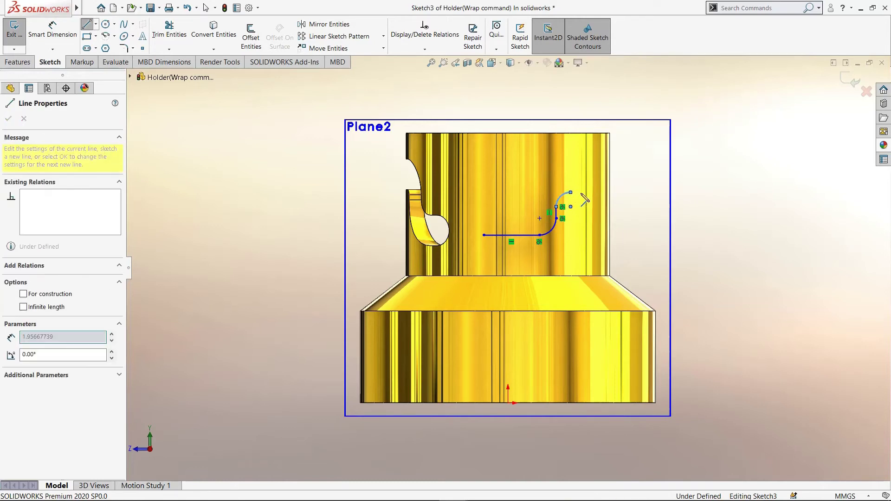
click(581, 192)
key(Escape)
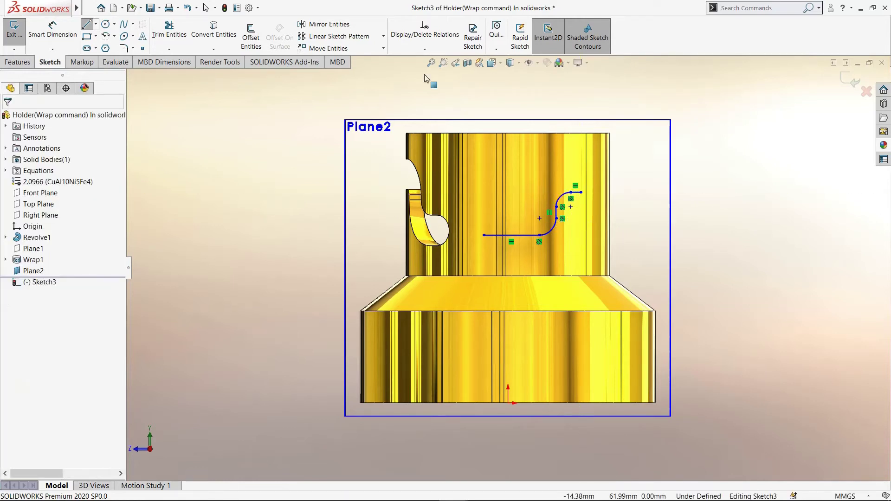
click(425, 49)
- Make the first line's midpoint vertical with the sketch origin
click(432, 72)
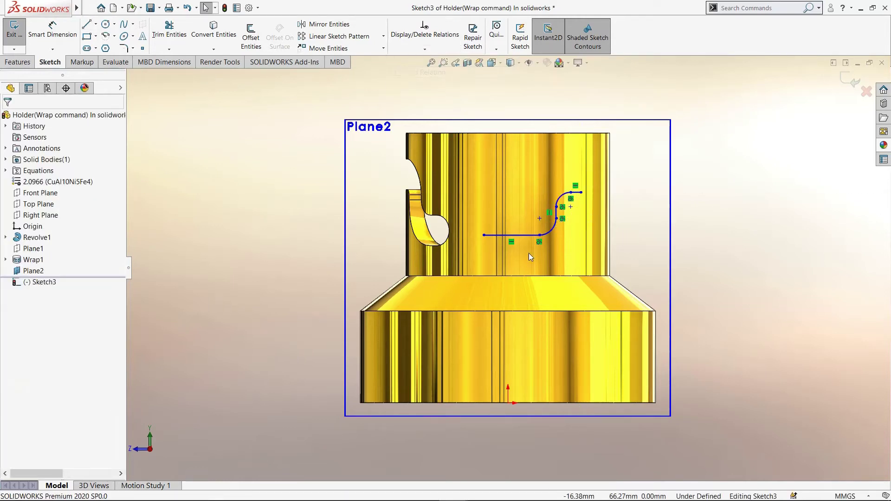
click(511, 235)
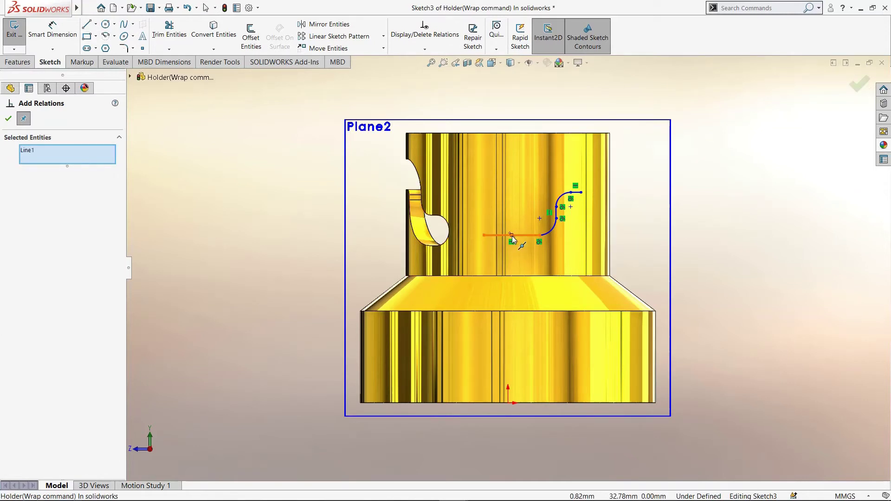
click(508, 403)
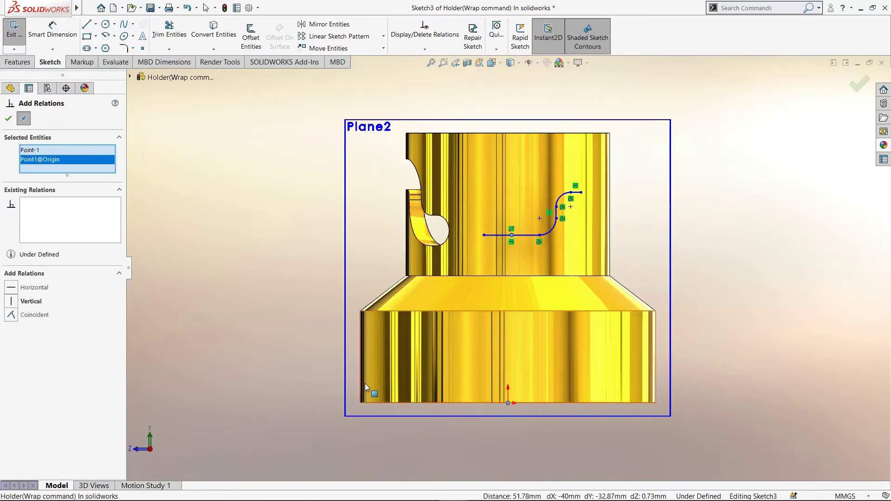
click(13, 304)
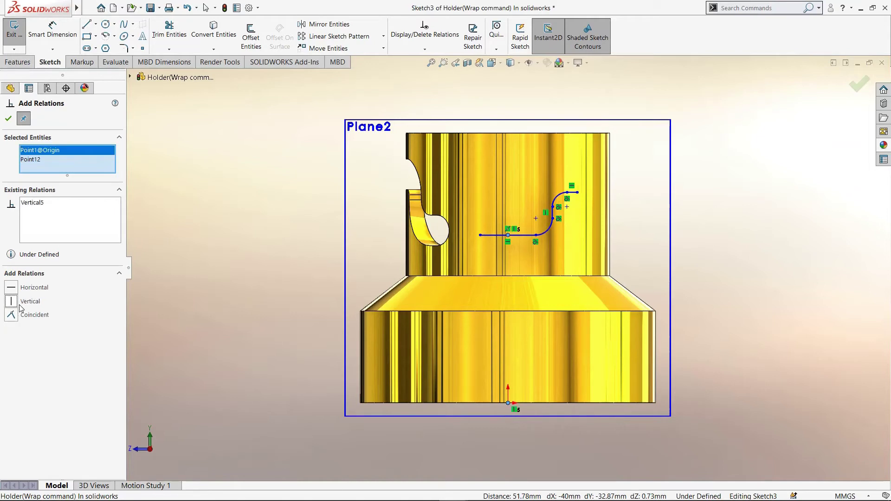
click(10, 118)
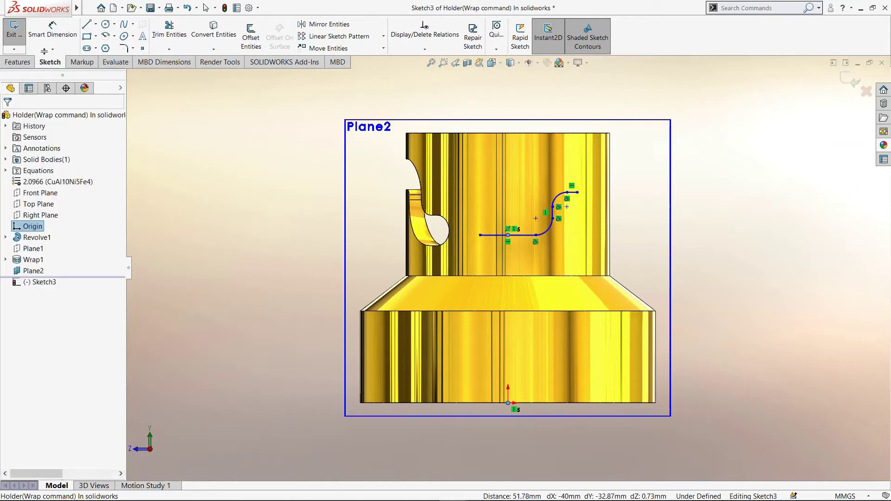
click(518, 234)
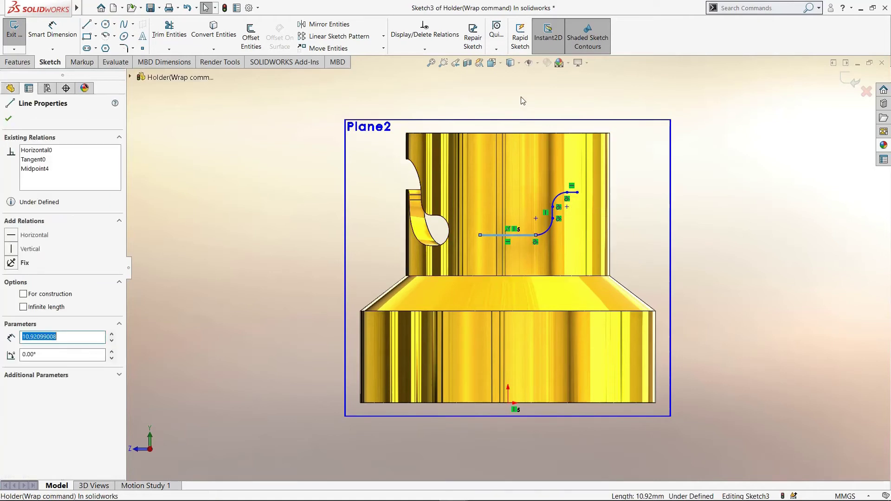
- Dimension the first line to 8.20 and the lower arc to R4.00
click(72, 37)
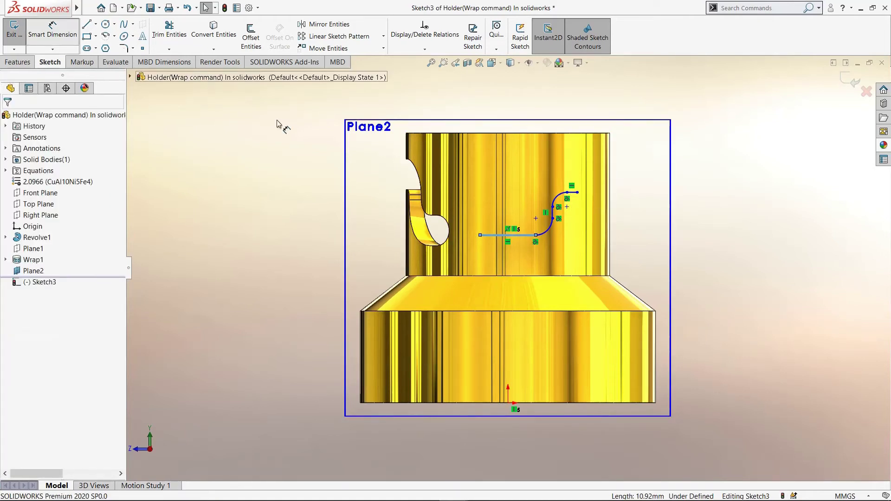
click(532, 235)
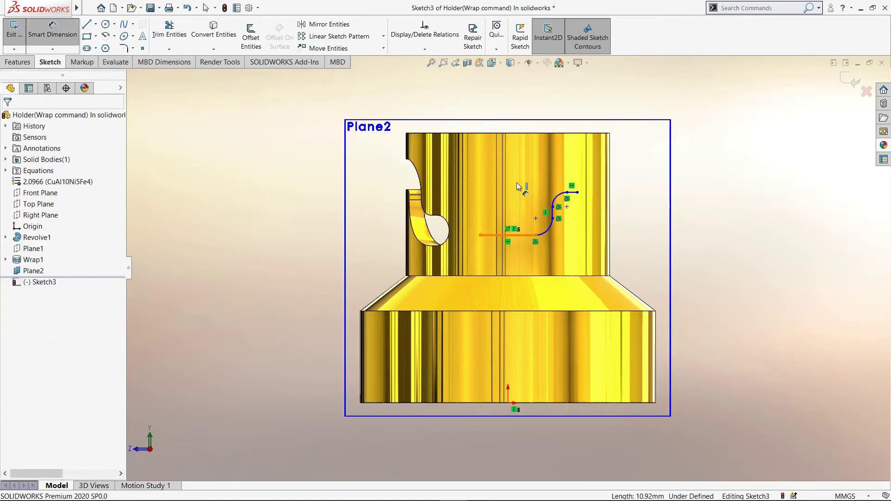
click(514, 113)
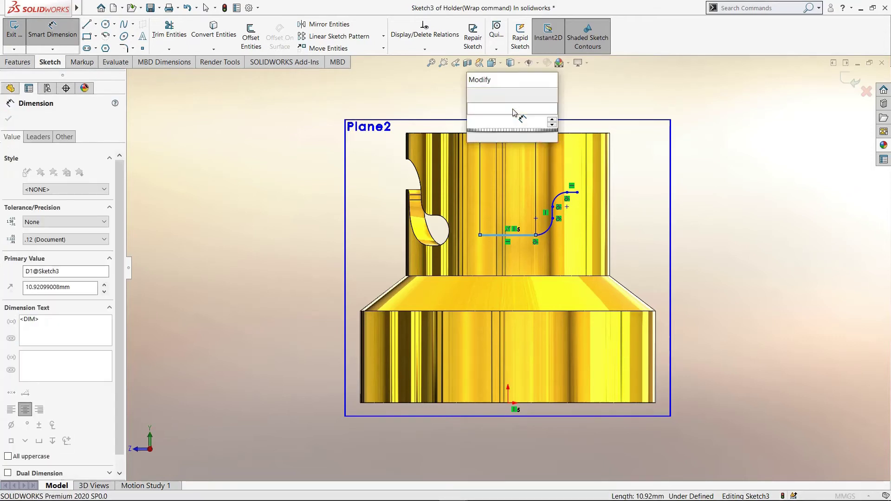
text(83.)
key(BackSpace)
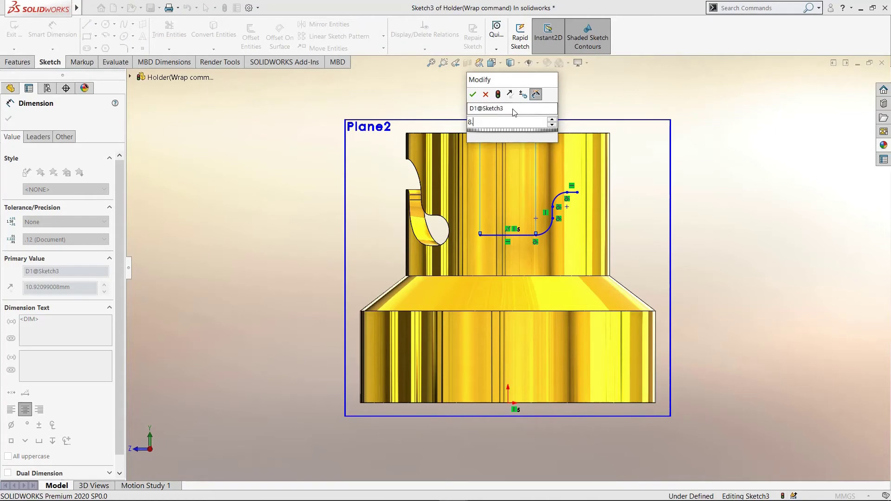
key(Escape)
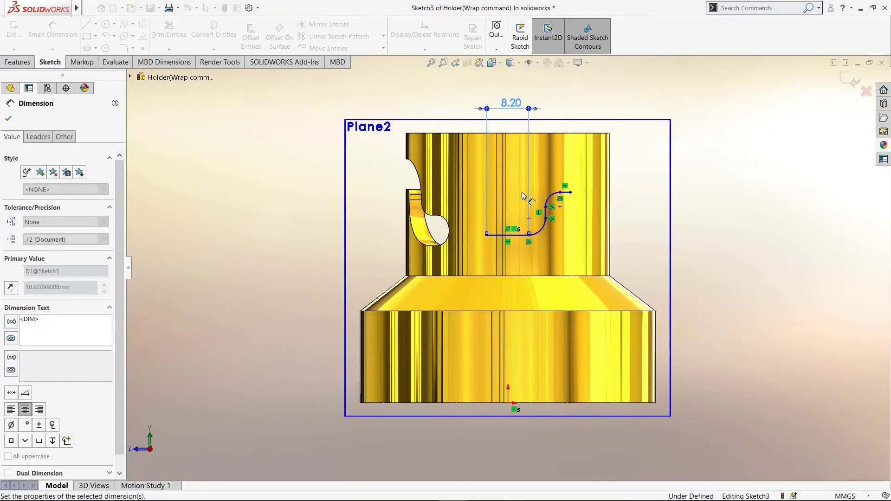
click(541, 233)
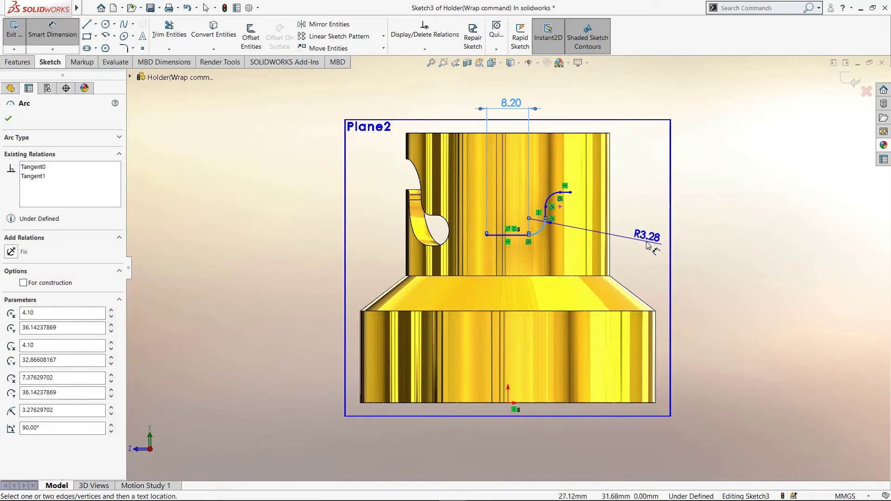
click(646, 253)
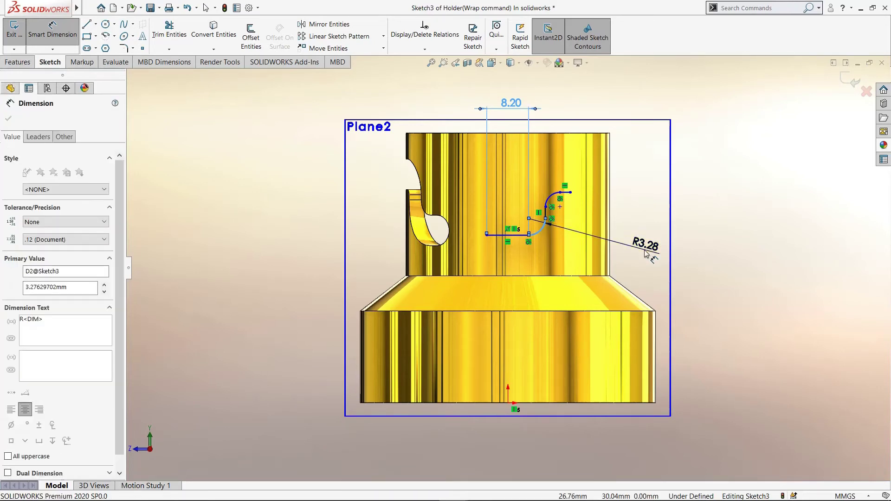
text(4)
key(Return)
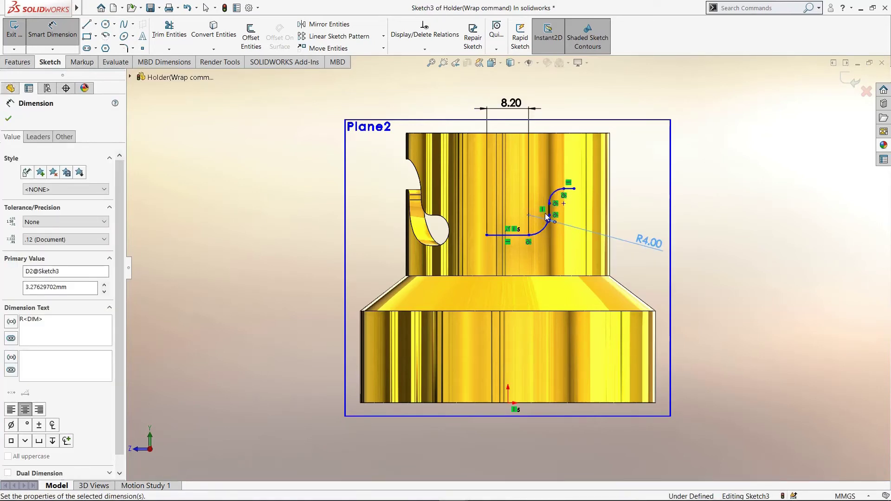
- Add a 1.00 vertical offset and set the upper arc to R6.00
click(550, 209)
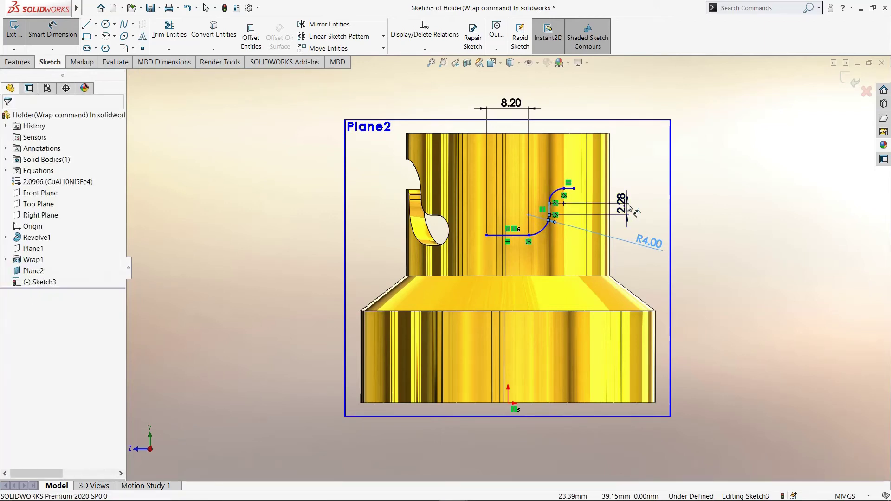
click(629, 207)
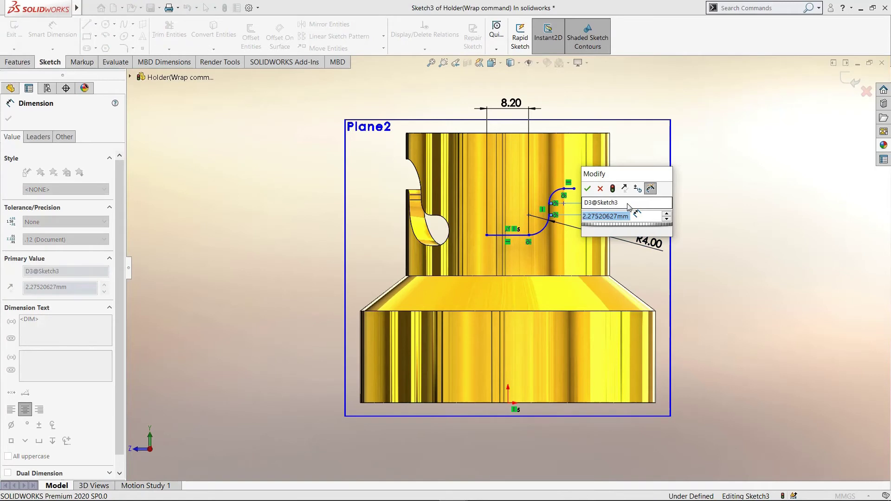
text(1)
key(Return)
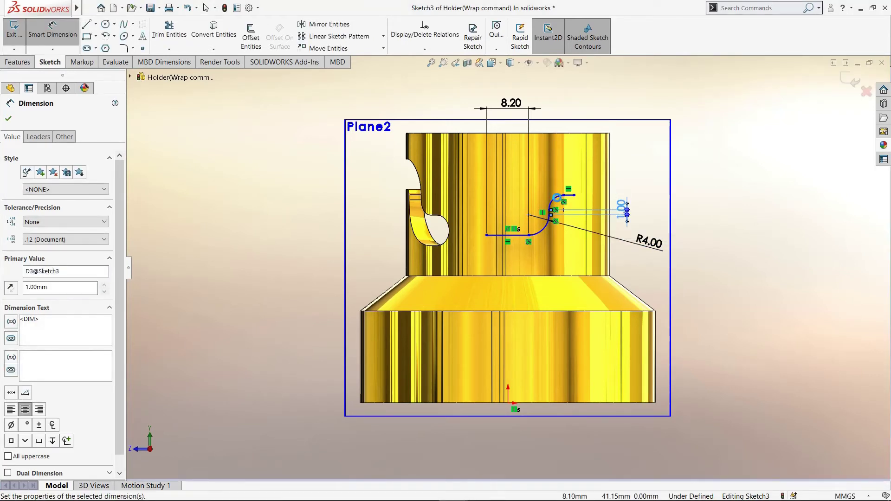
click(555, 200)
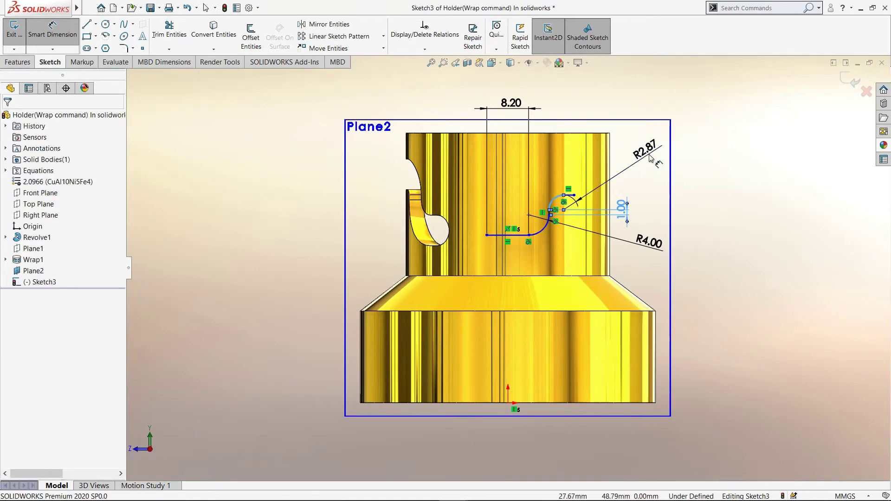
click(651, 158)
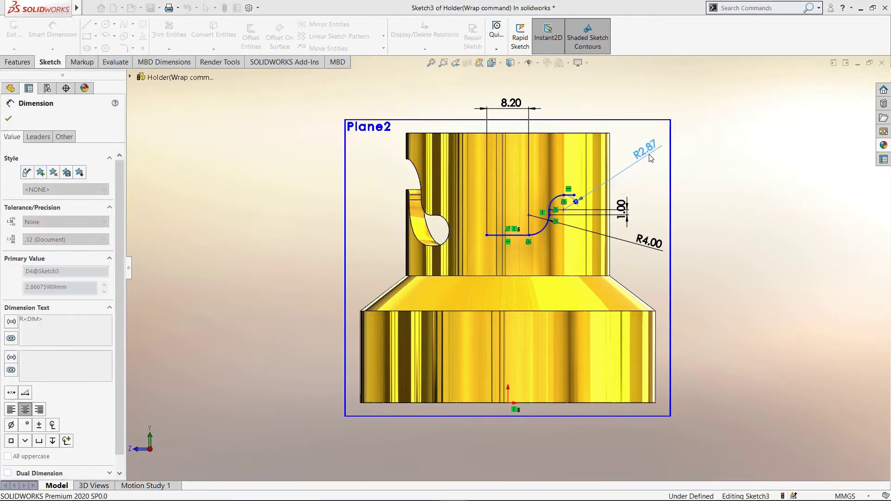
text(6)
key(Return)
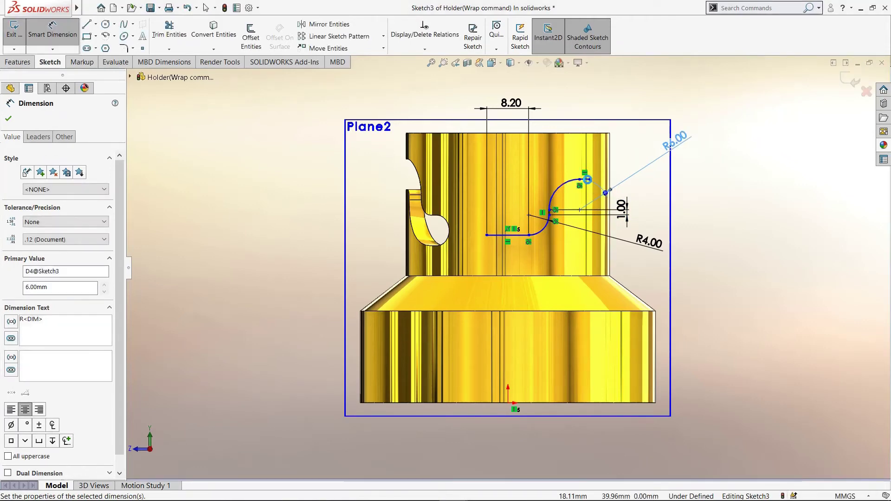
scroll(506, 262, up, 2)
scroll(501, 265, down, 4)
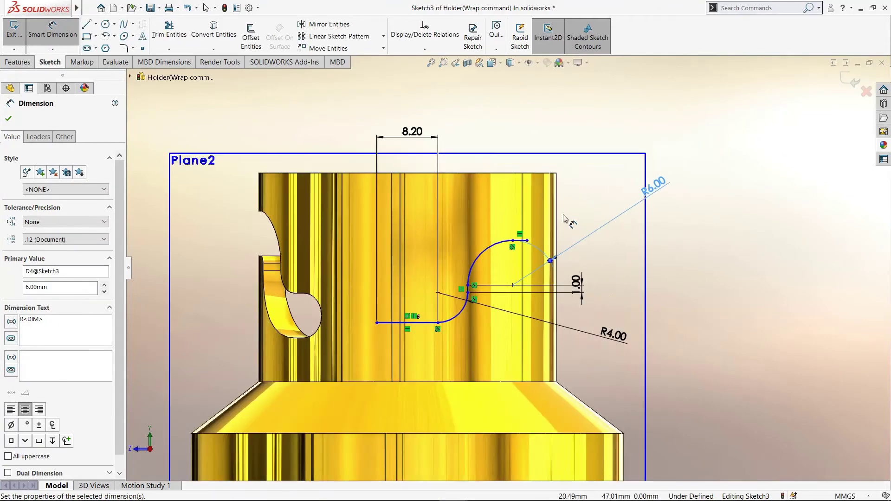
scroll(501, 265, down, 1)
- Add the 2.00 top width and the 8.90 height above the shoulder edge
click(506, 253)
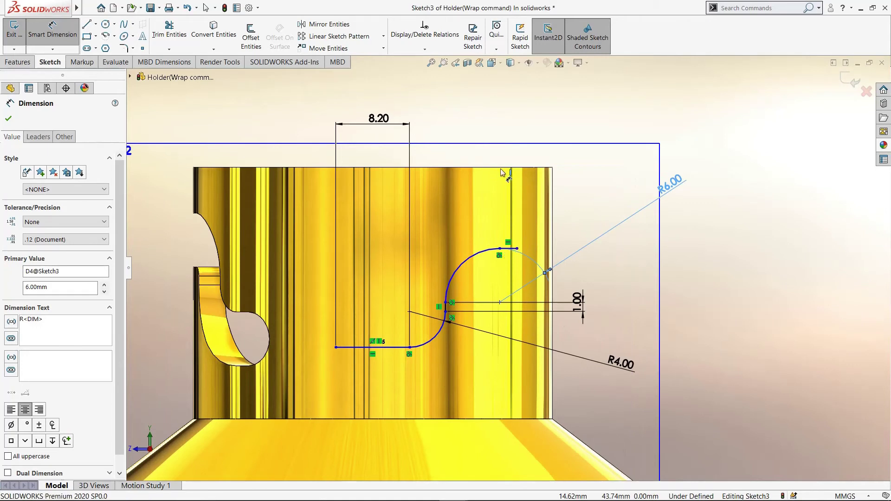
click(501, 127)
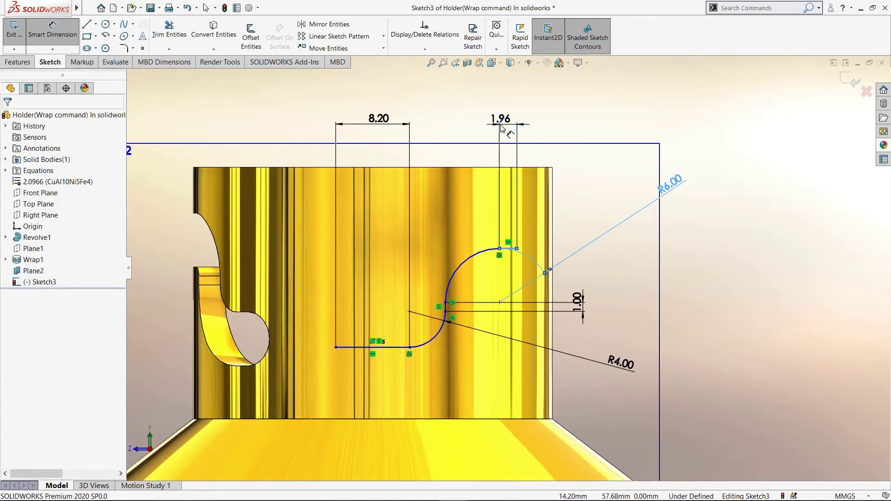
click(501, 128)
text(2)
key(Return)
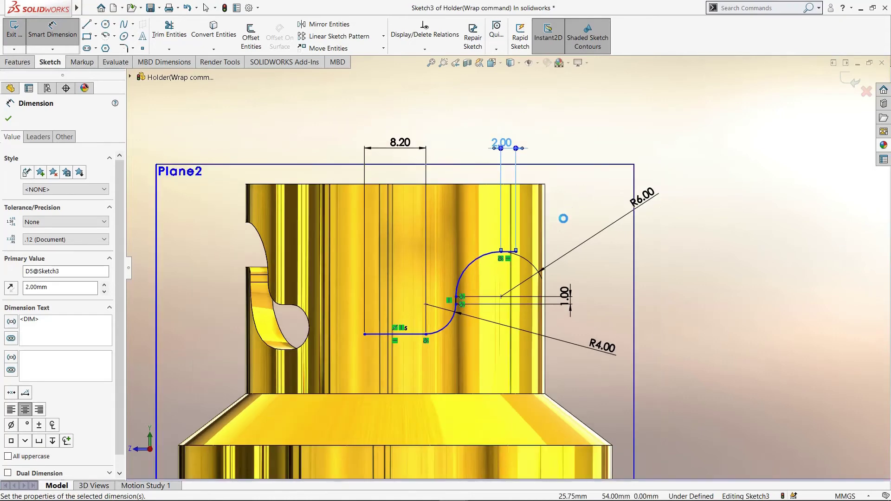
key(z)
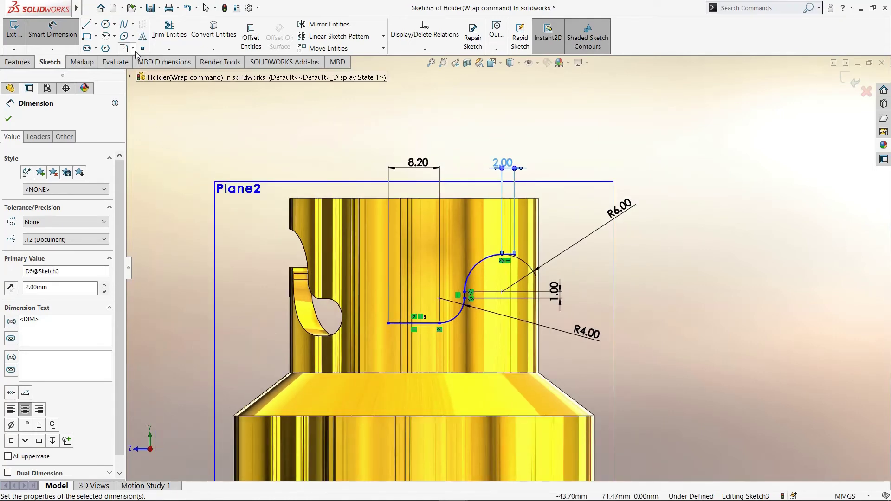
click(406, 363)
click(409, 373)
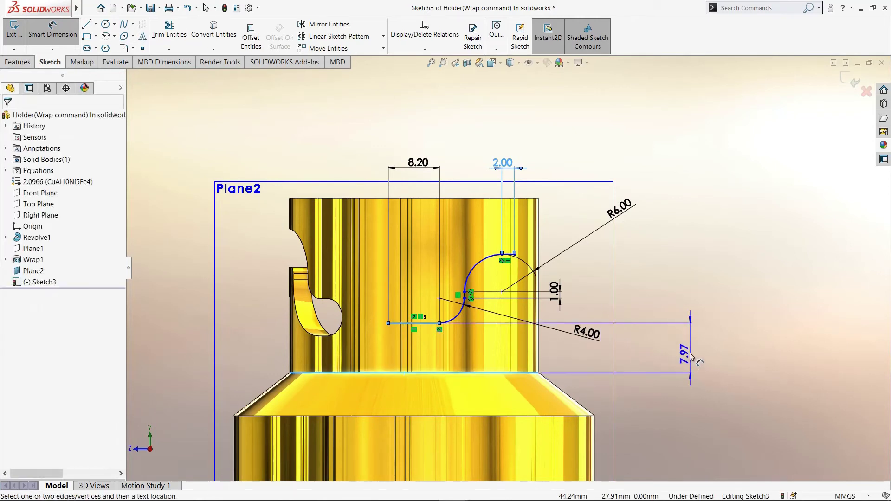
click(691, 357)
text(8.9)
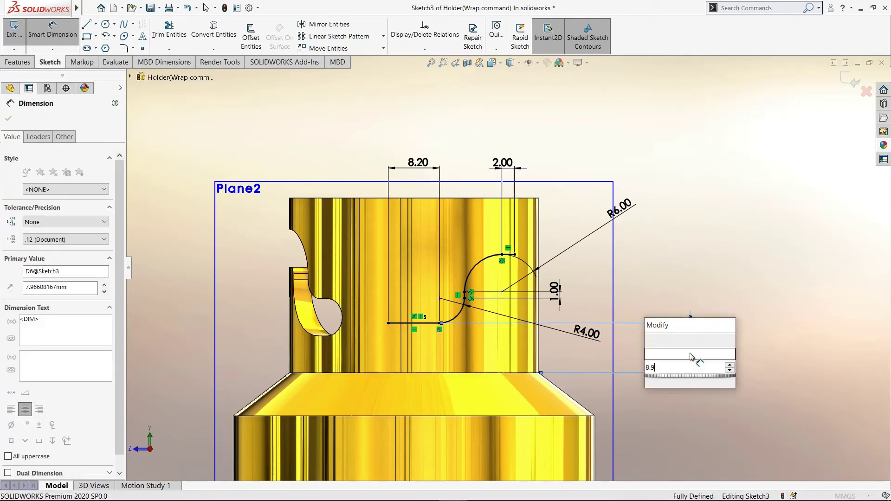
key(Return)
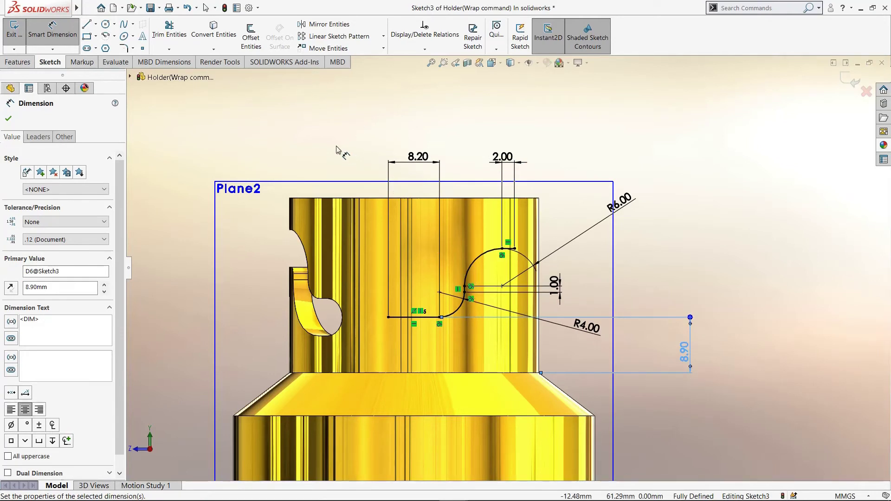
key(Escape)
key(Escape)
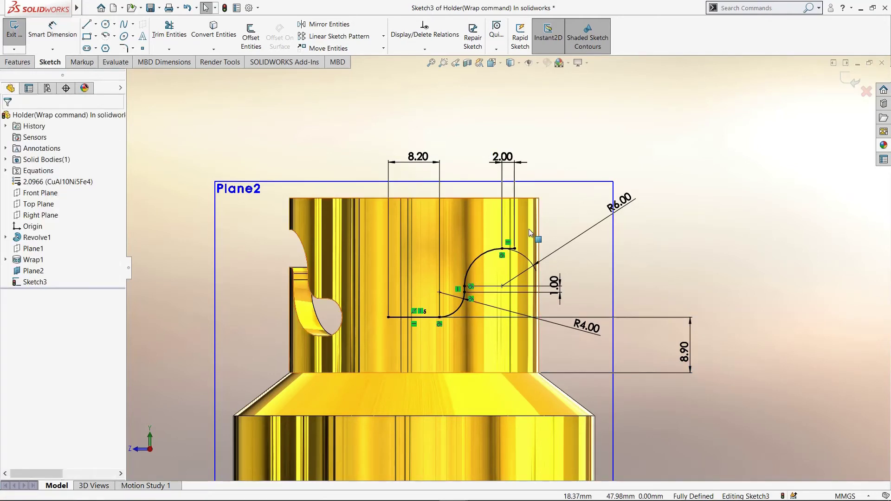
- Mirror the wavy lines and arcs, including Arc2, about the Front Plane
click(454, 335)
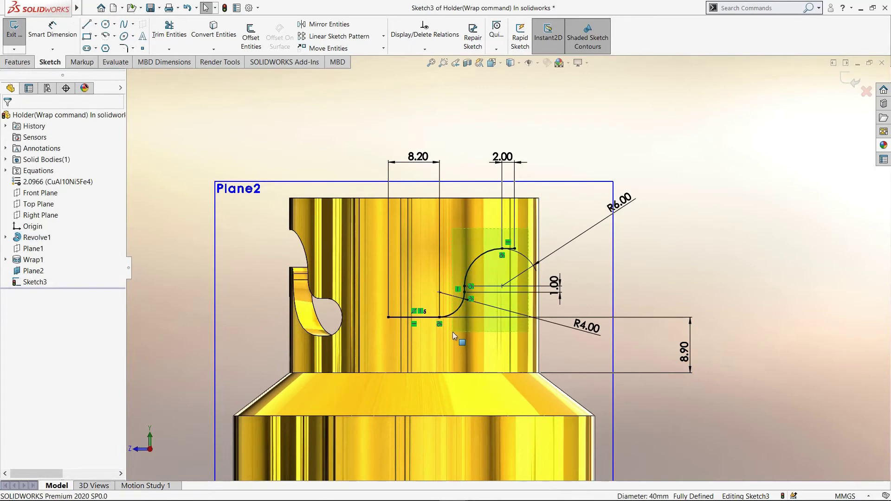
drag(452, 332, 452, 332)
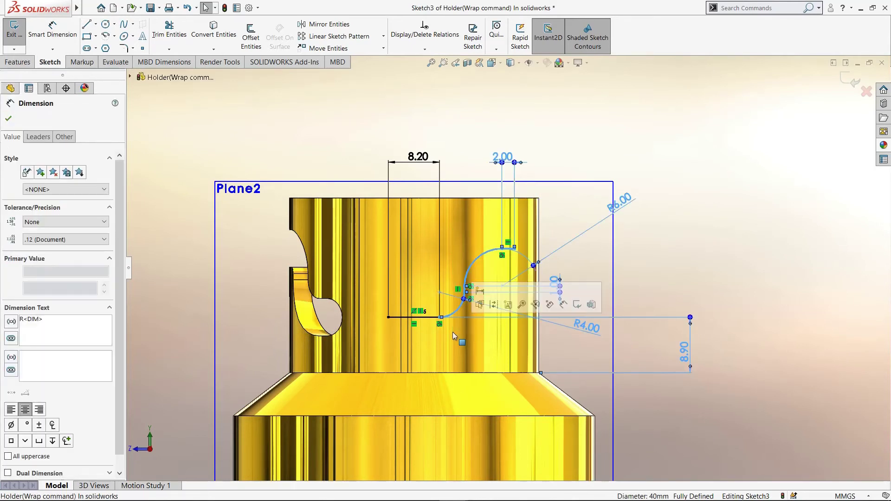
click(327, 24)
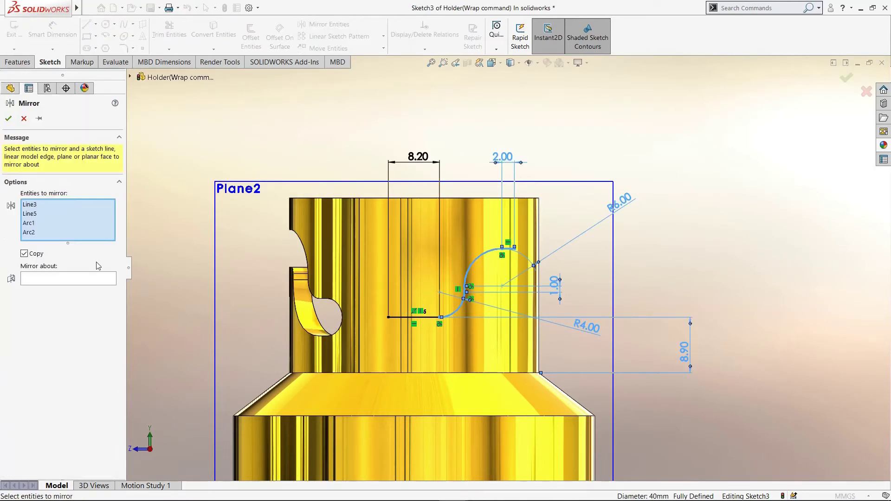
click(93, 279)
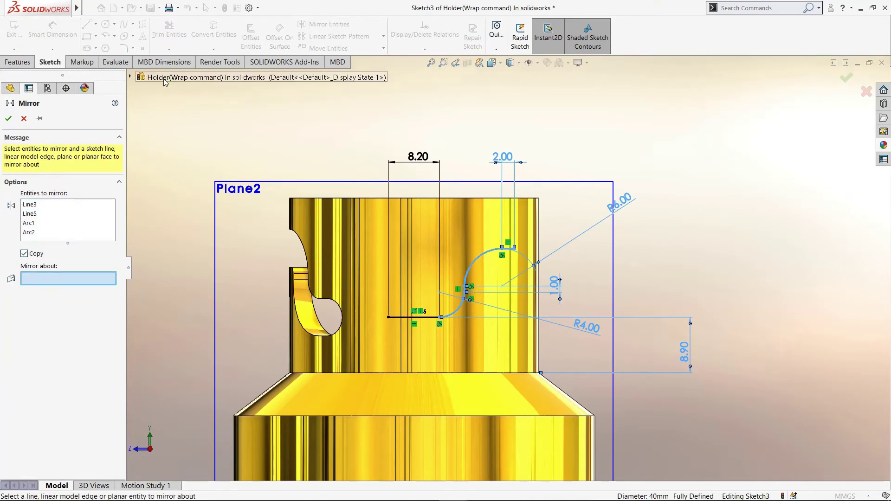
click(141, 77)
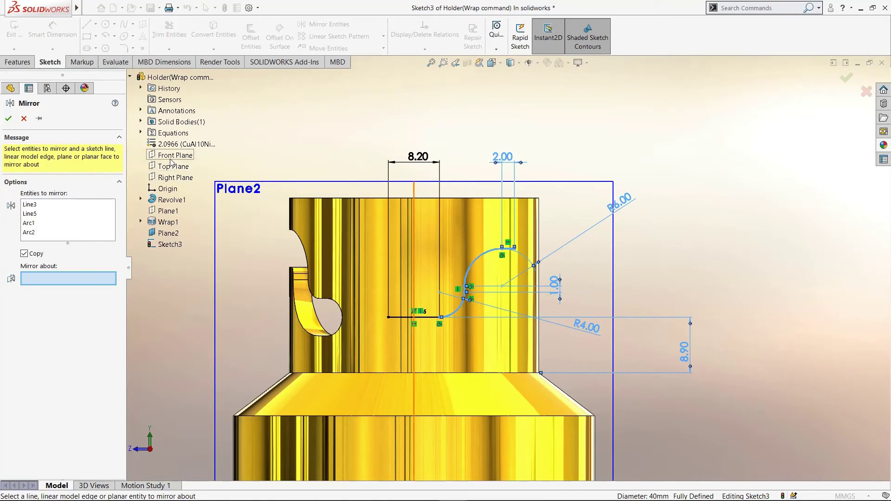
click(173, 157)
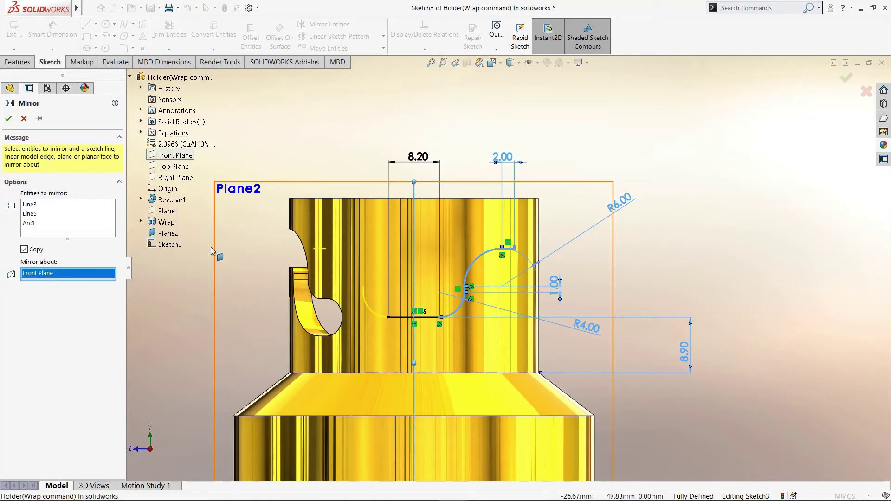
click(469, 269)
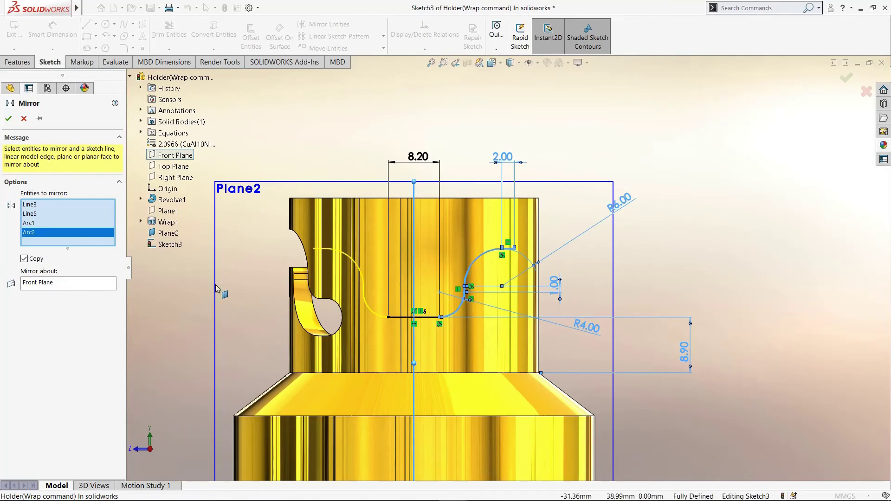
click(8, 119)
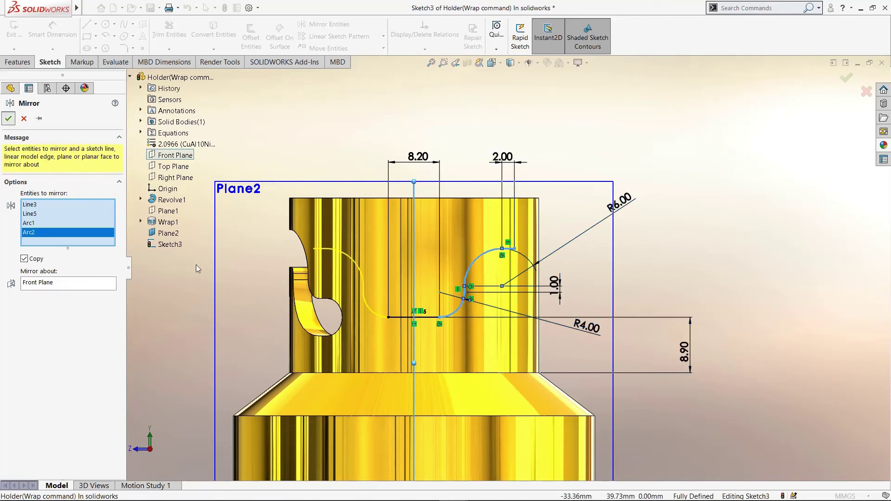
middle_drag(198, 274, 209, 281)
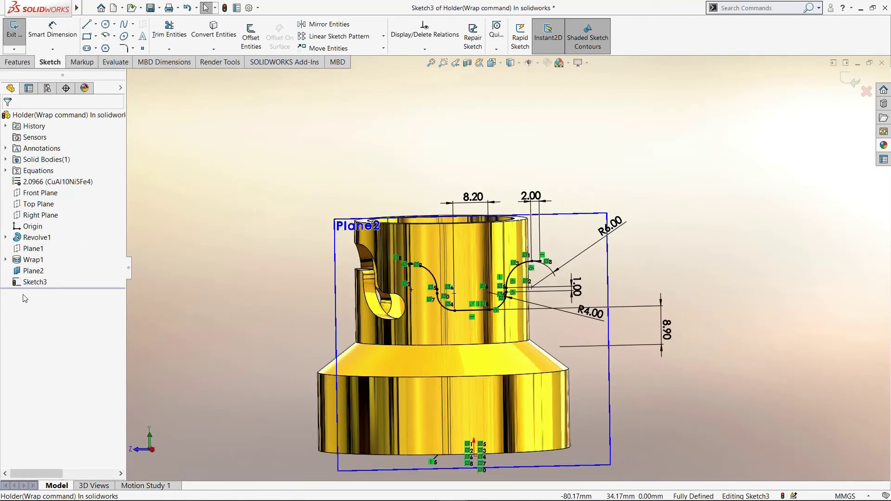
- Offset the wave chain 3.00 mm bi-directionally with arc end caps
key(space)
click(141, 357)
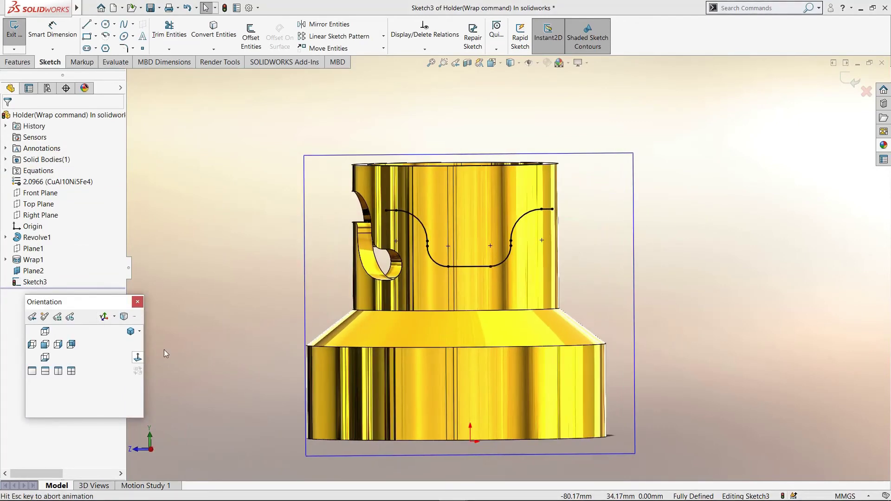
click(246, 46)
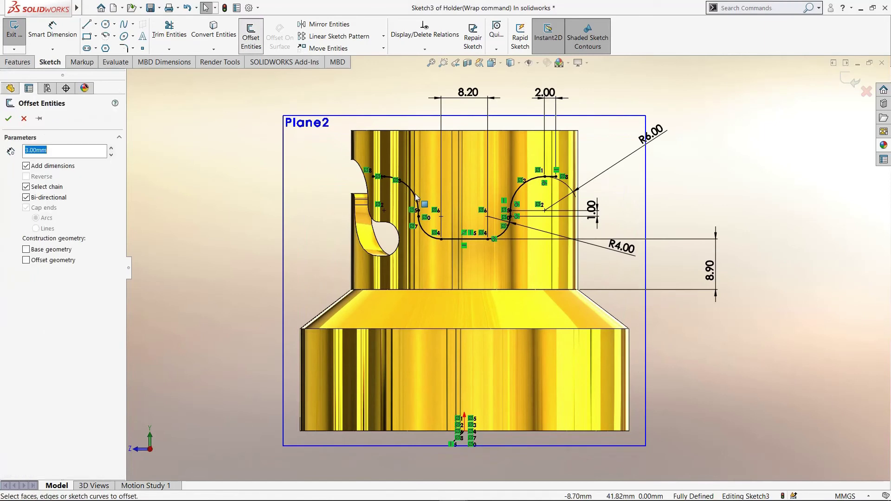
click(412, 201)
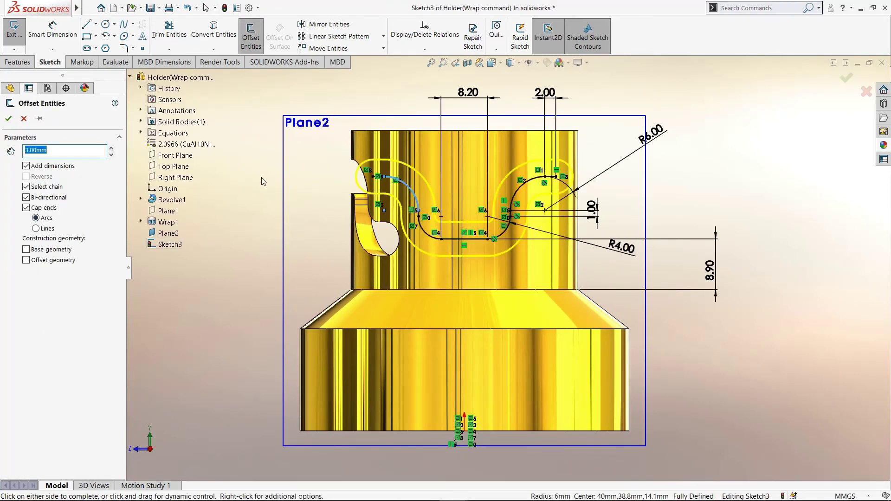
click(11, 123)
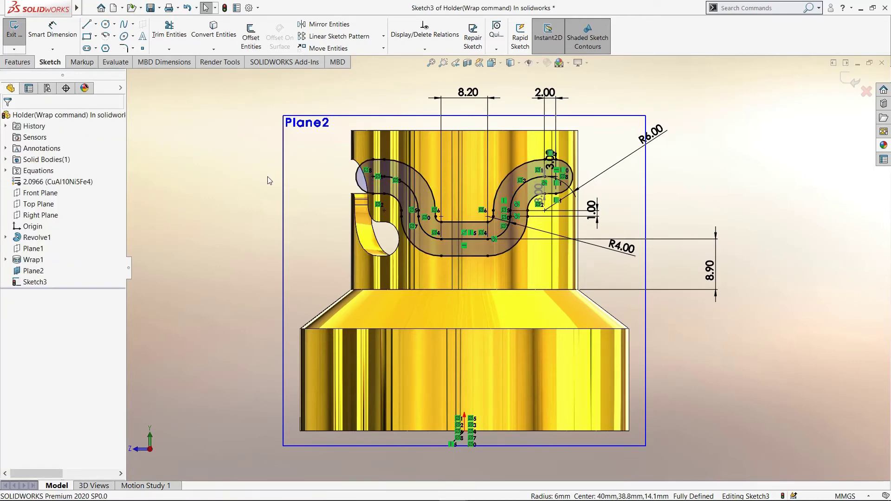
- Power-trim away the inner centre line and four arcs of the wave
click(169, 29)
drag(420, 191, 410, 198)
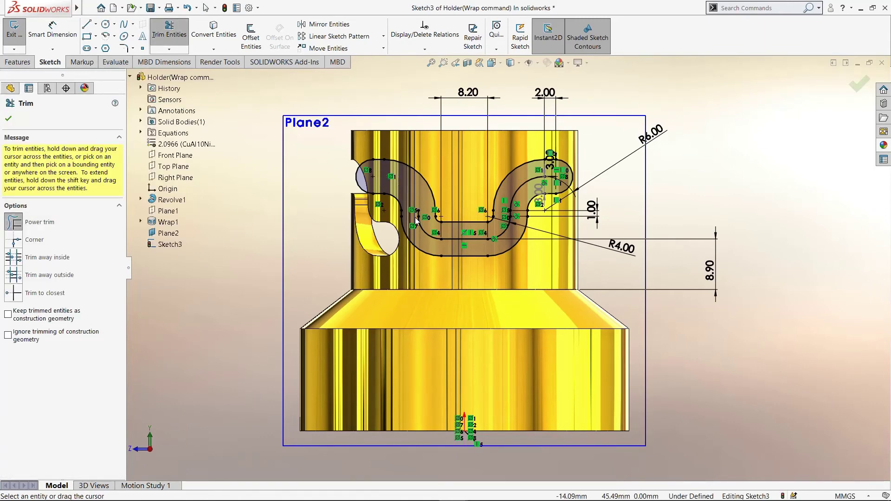
scroll(416, 220, down, 2)
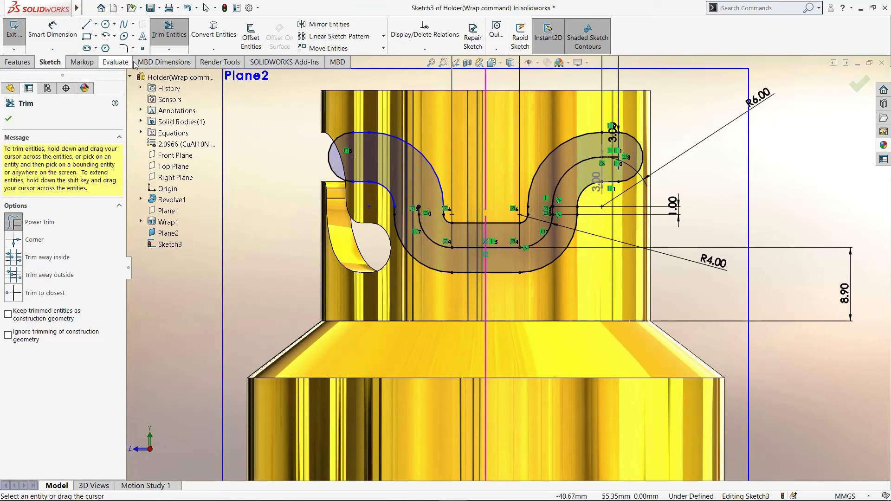
drag(423, 242, 423, 227)
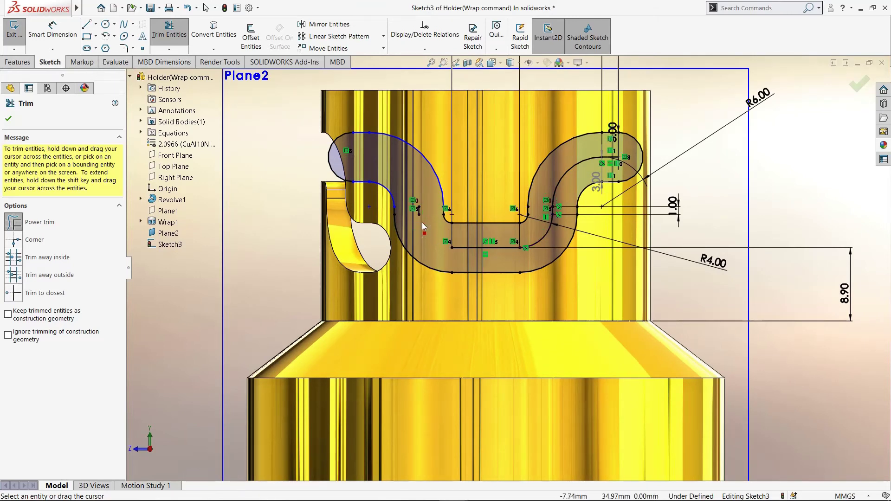
drag(473, 248, 472, 253)
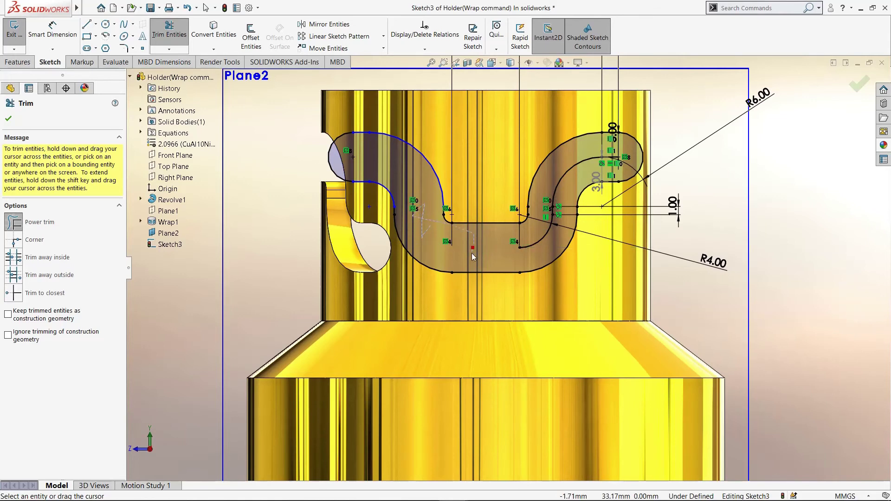
drag(538, 241, 552, 232)
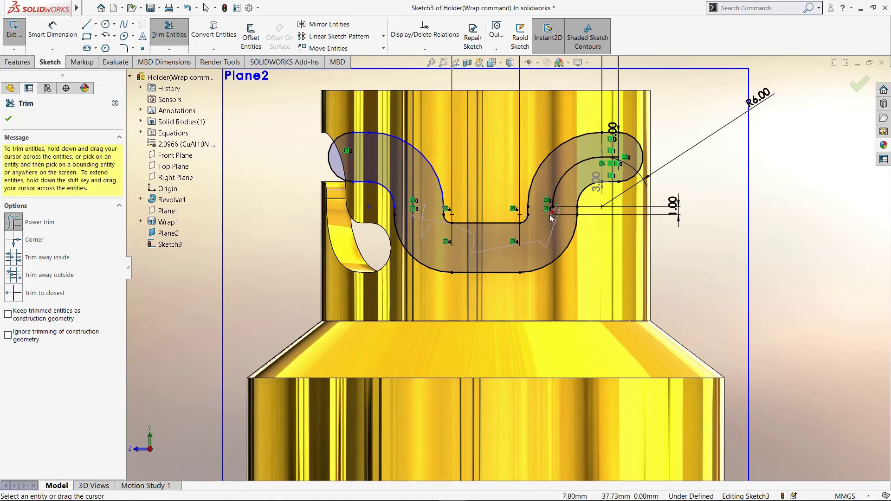
mouse_move(568, 165)
mouse_down()
mouse_move(598, 159)
mouse_move(566, 196)
mouse_up()
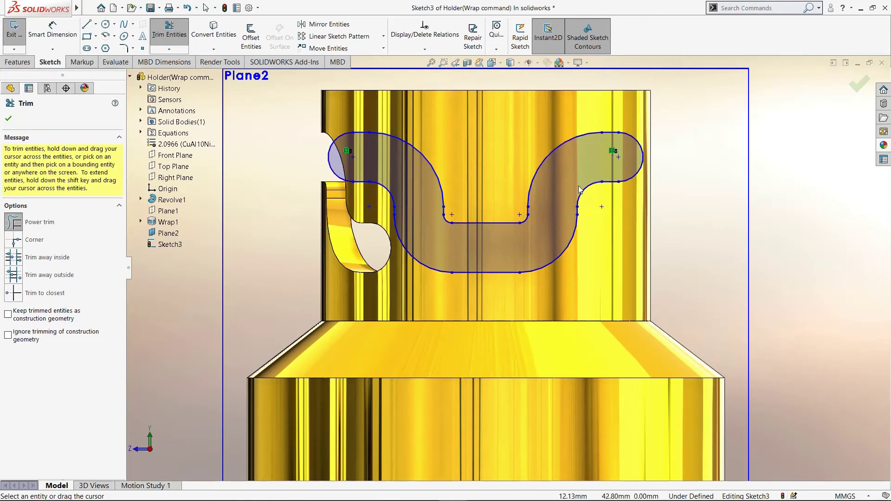
key(f)
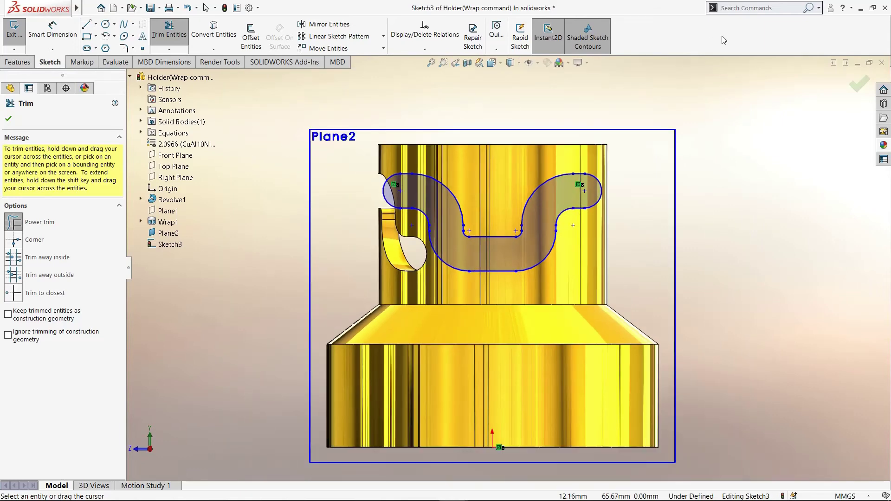
click(860, 86)
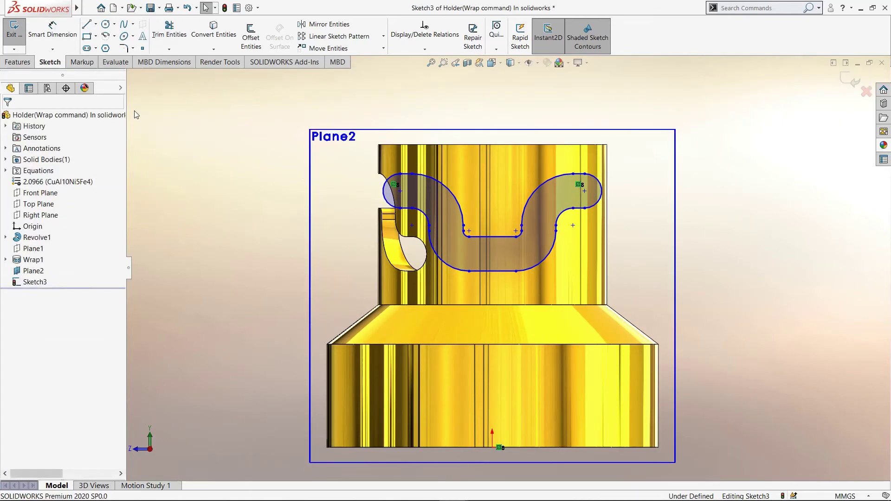
mouse_move(76, 8)
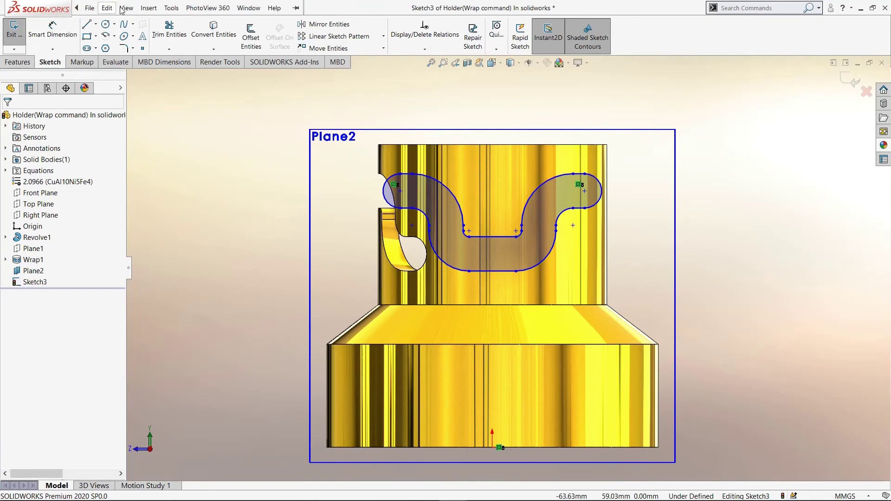
- Exit Sketch3, wrap it 7.00 mm deep into the cylindrical neck face, and hide Plane2
click(148, 8)
mouse_move(166, 46)
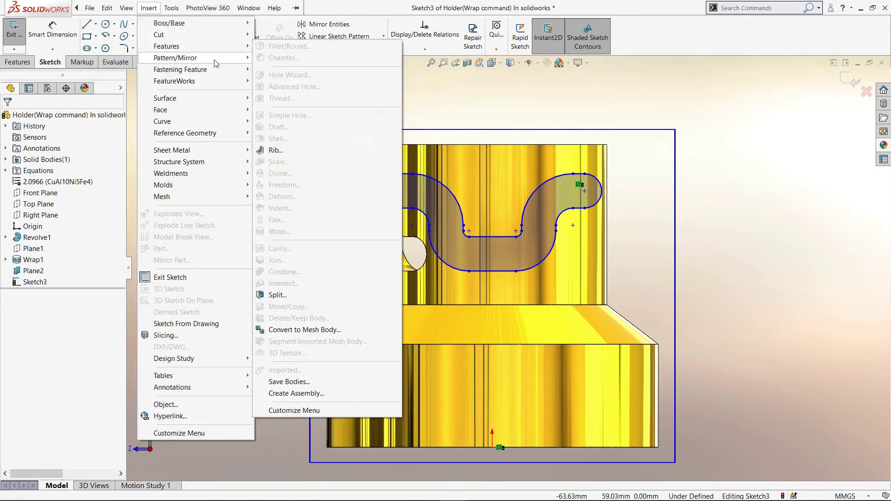
click(747, 129)
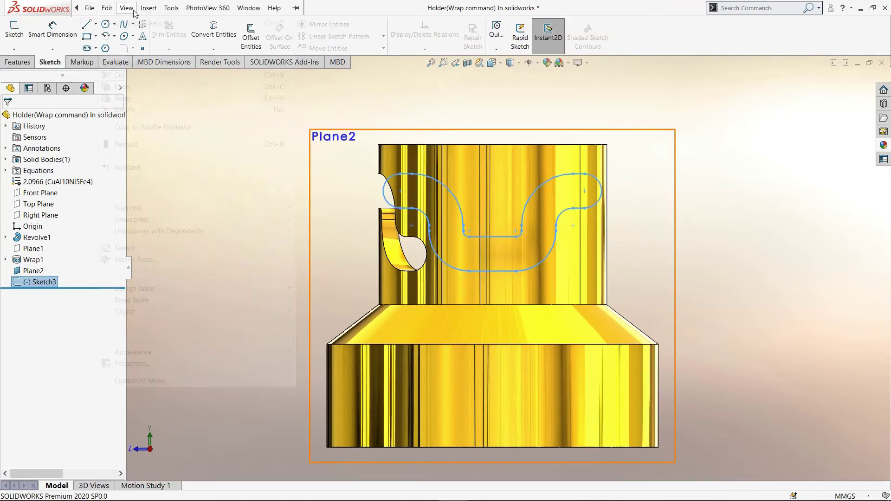
click(149, 8)
mouse_move(166, 46)
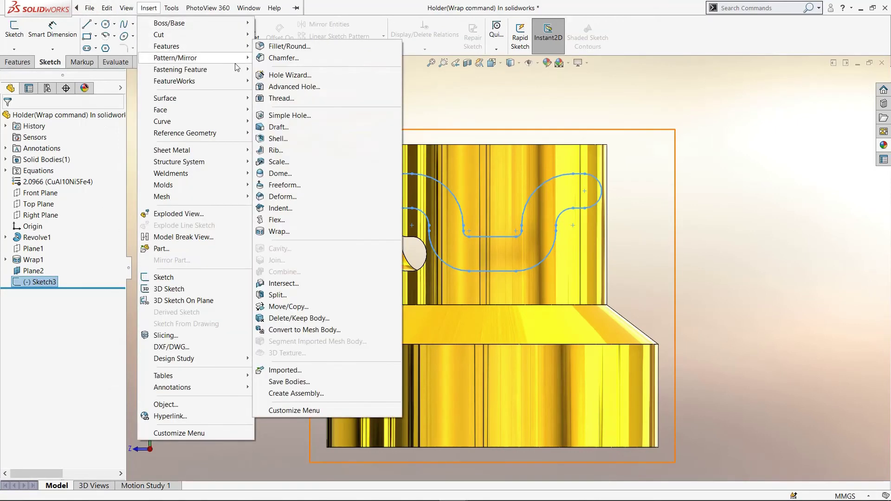
click(277, 231)
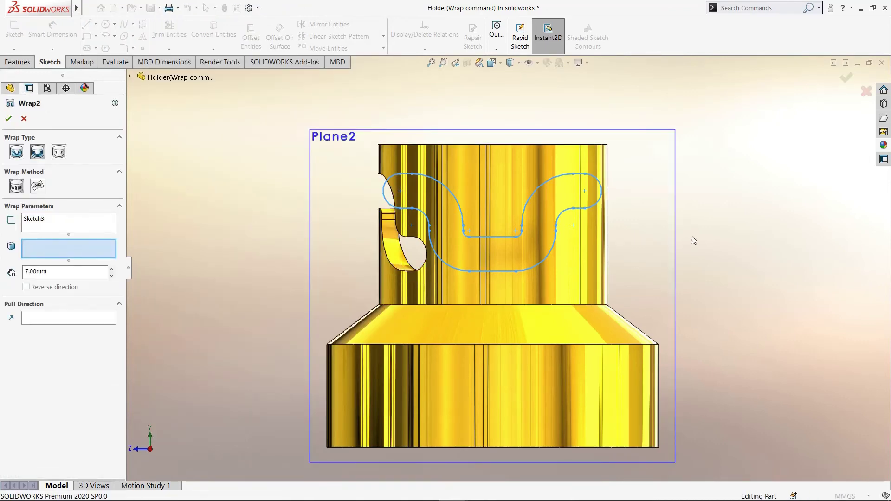
middle_drag(717, 226, 580, 225)
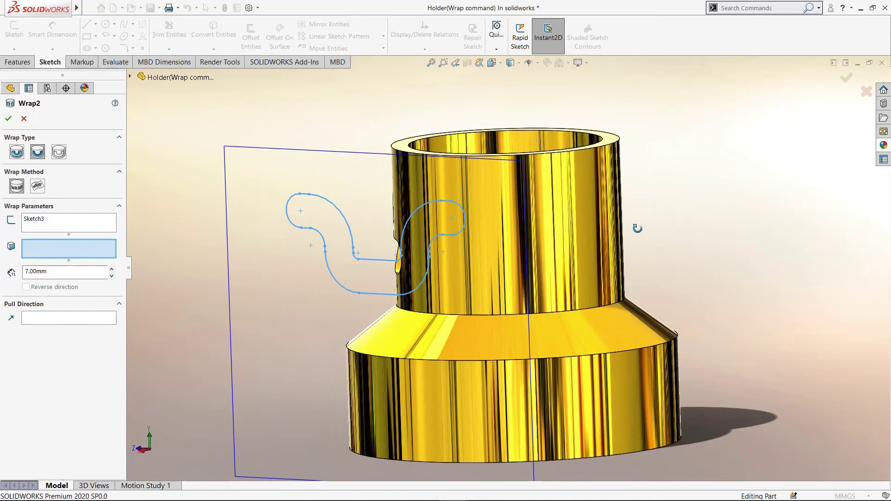
click(541, 238)
middle_drag(199, 184, 1, 134)
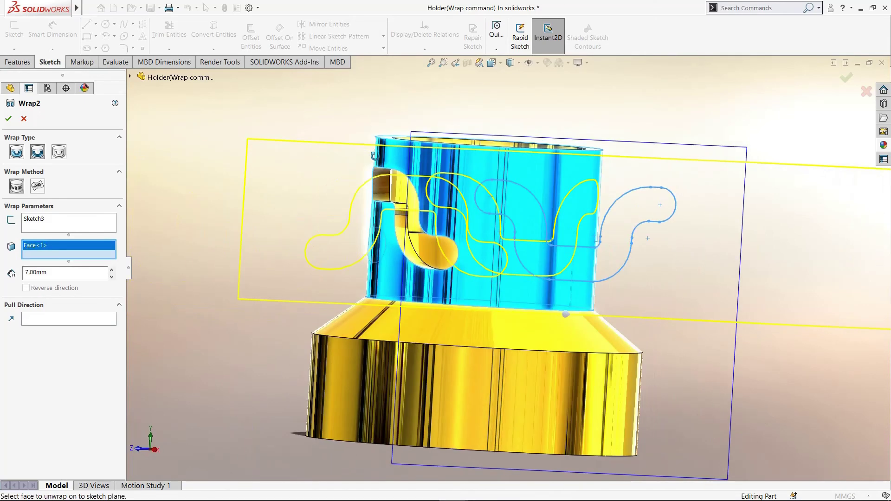
click(8, 119)
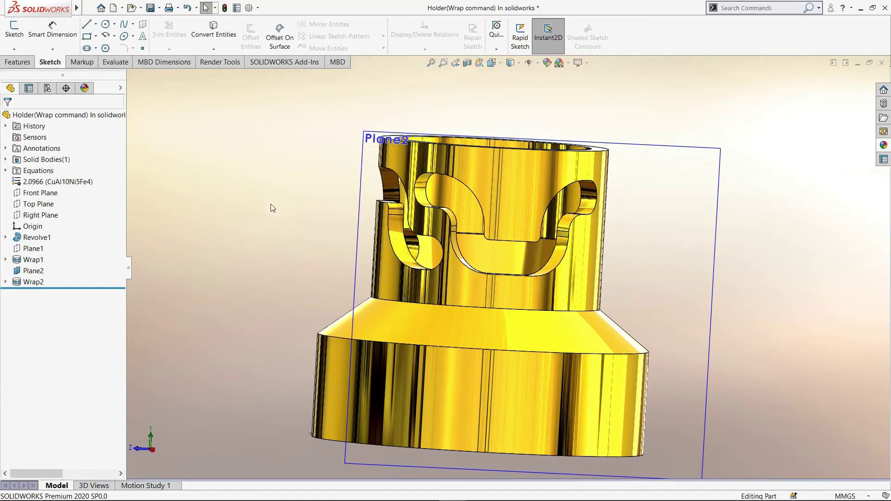
mouse_move(272, 208)
middle_down()
mouse_move(235, 254)
mouse_move(262, 219)
mouse_move(234, 243)
mouse_move(258, 145)
middle_up()
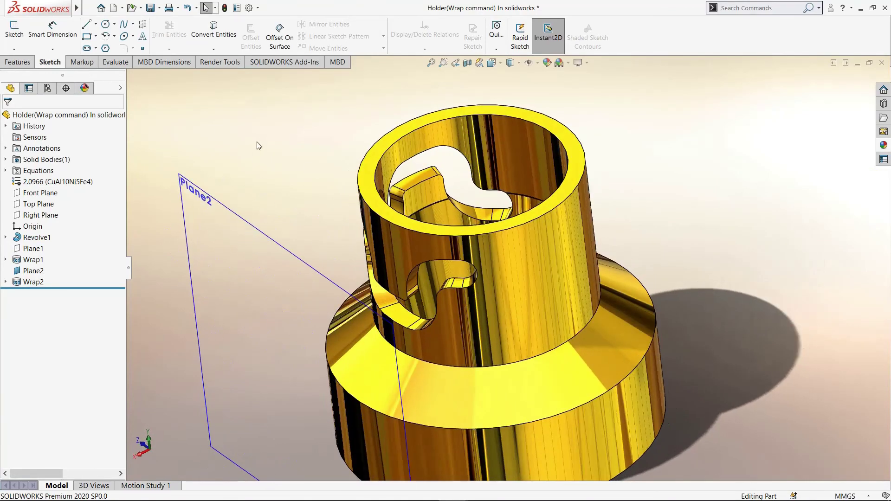
right_click(32, 270)
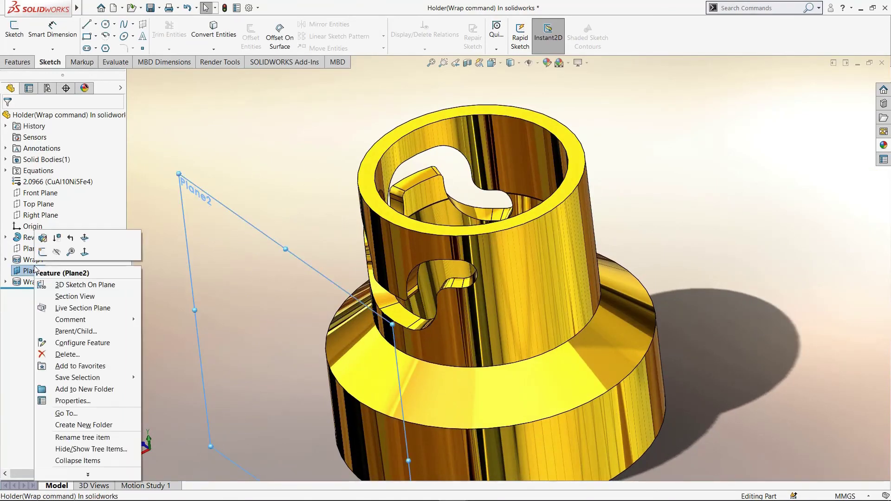
click(57, 253)
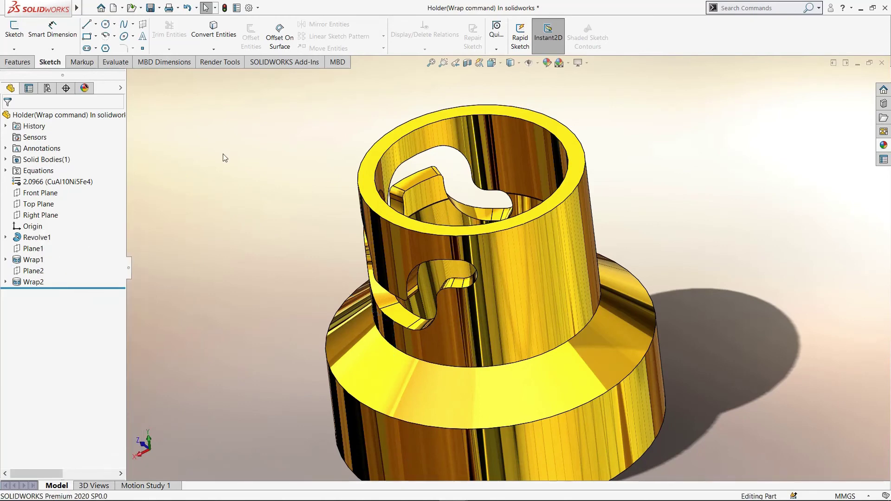
- Circular-pattern Wrap1 with 2 instances over 360° about the top rim edge
key(f)
click(11, 62)
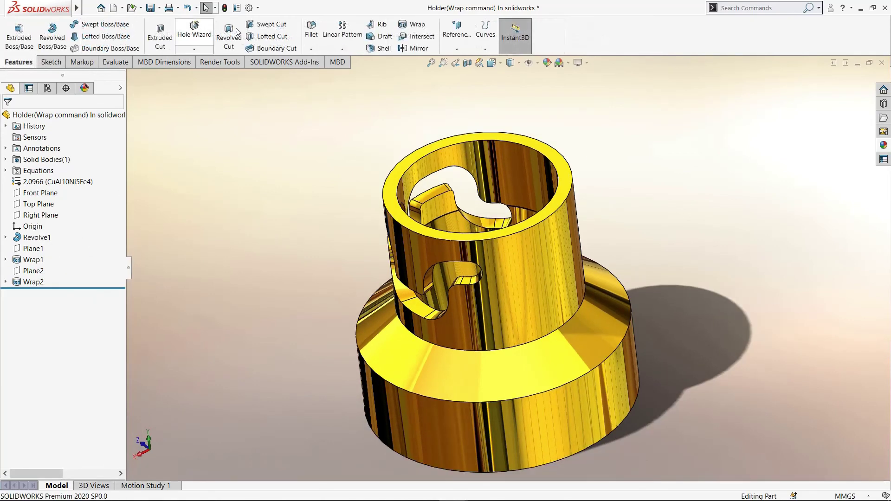
click(343, 49)
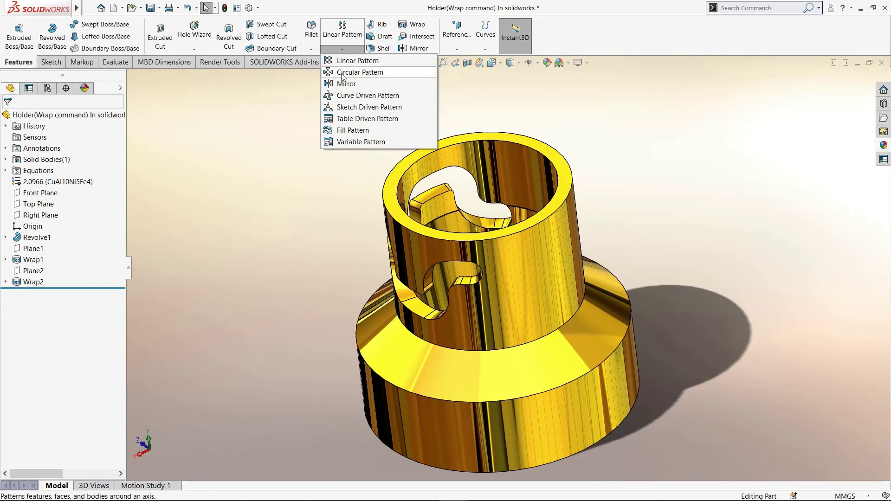
click(357, 72)
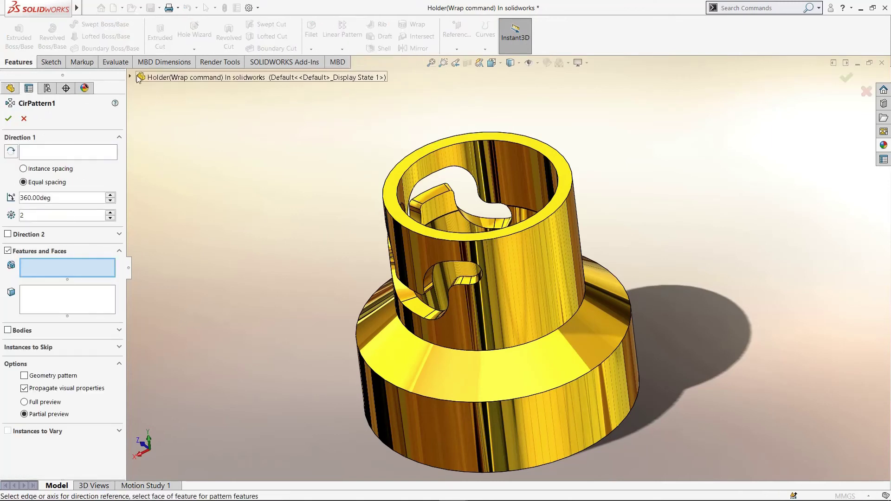
click(155, 77)
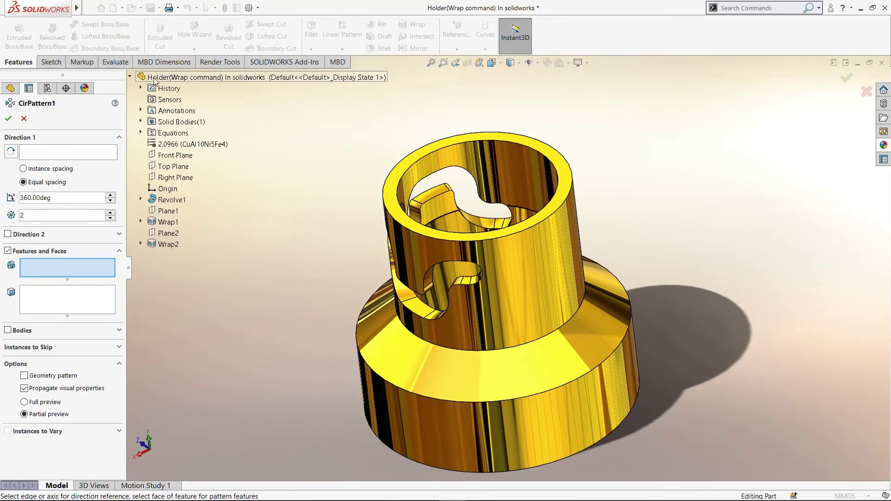
click(168, 223)
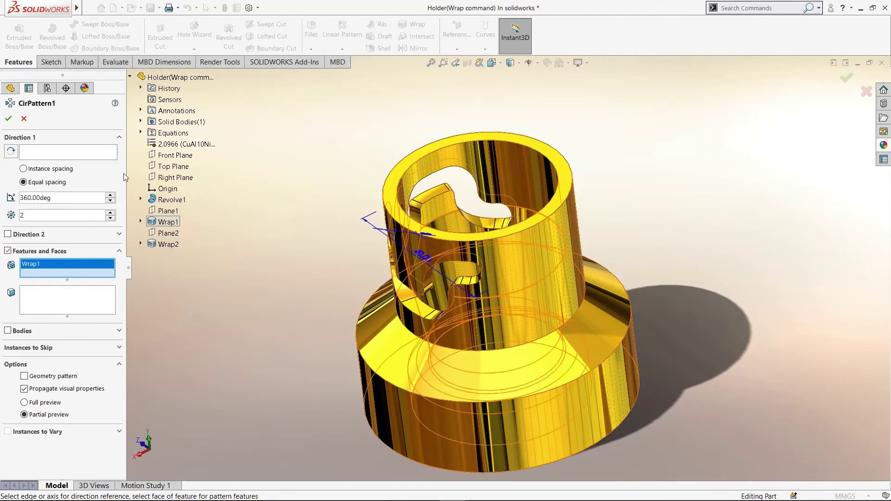
click(82, 152)
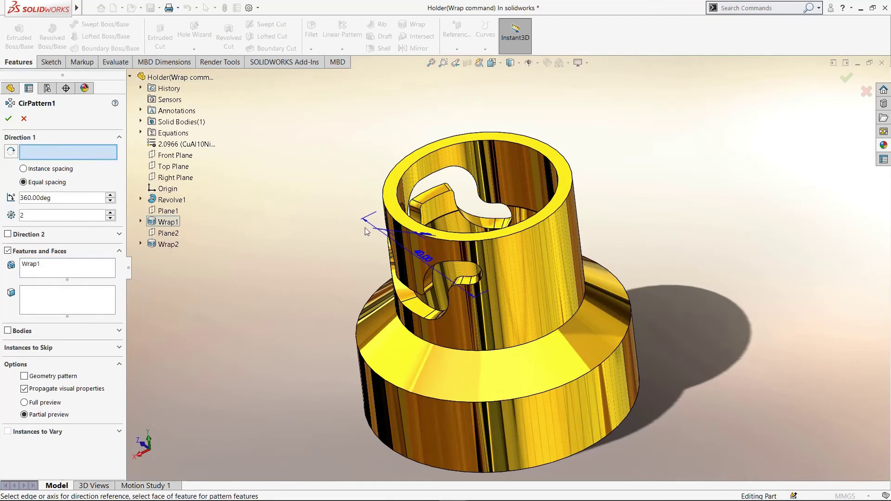
click(438, 239)
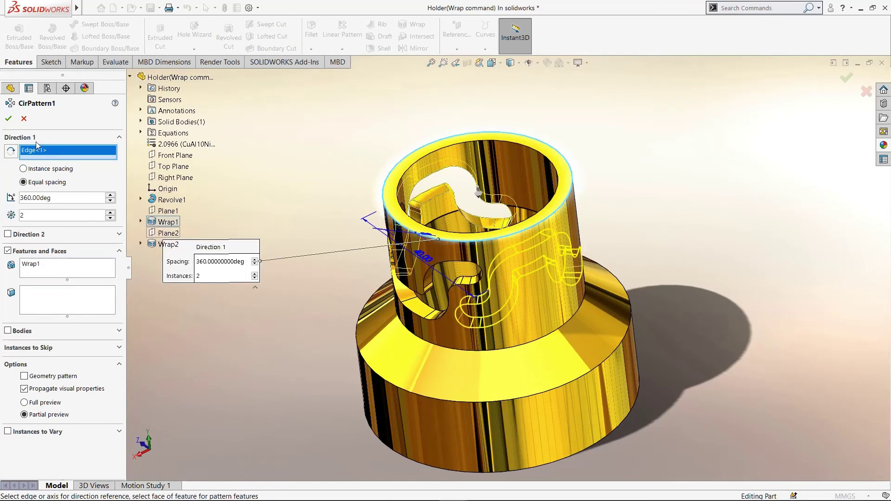
click(8, 120)
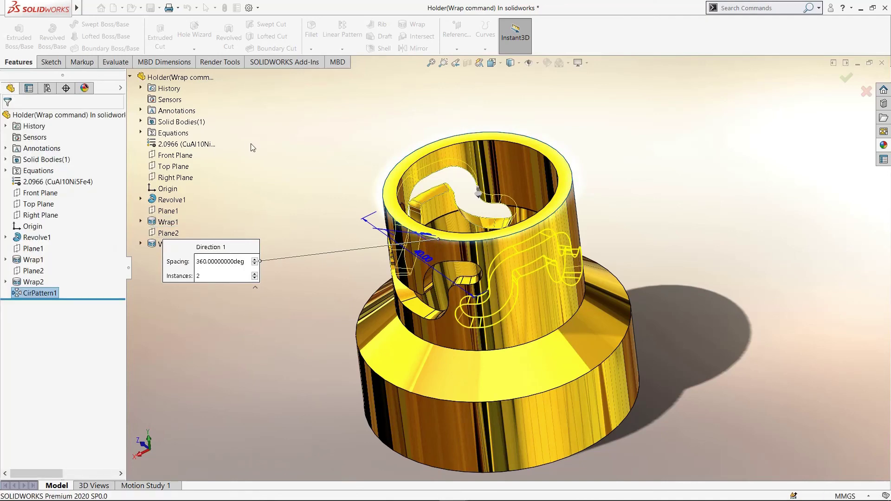
- Circular-pattern Wrap2 and CirPattern1 around the neck's cylindrical face
click(342, 50)
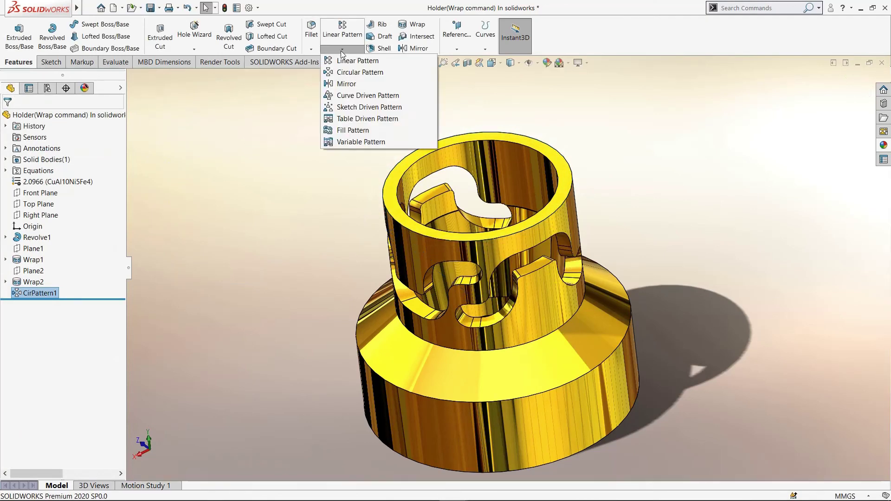
click(345, 73)
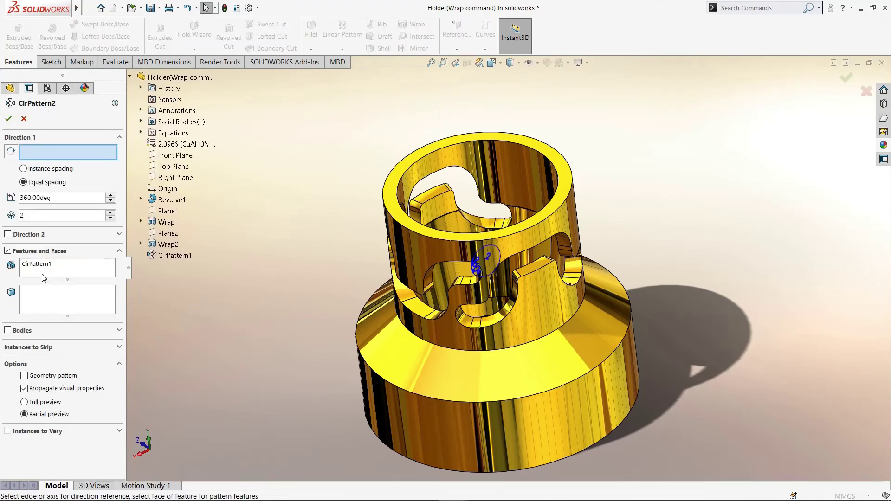
click(170, 243)
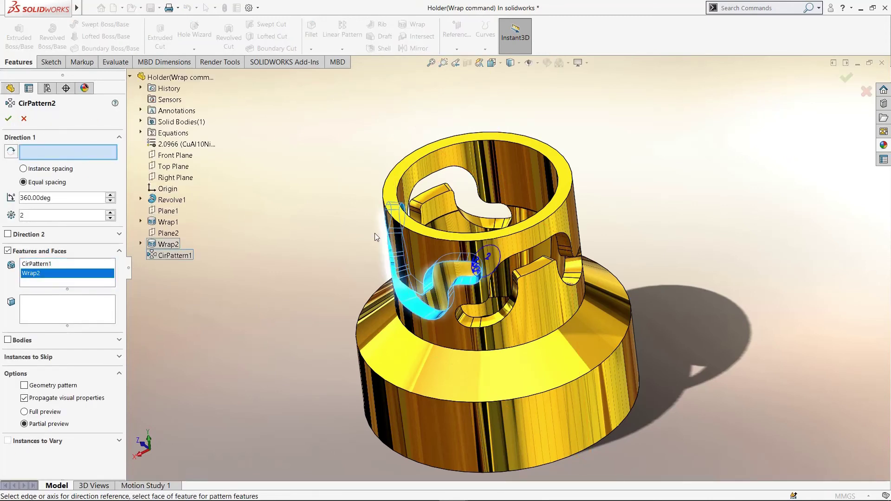
click(421, 240)
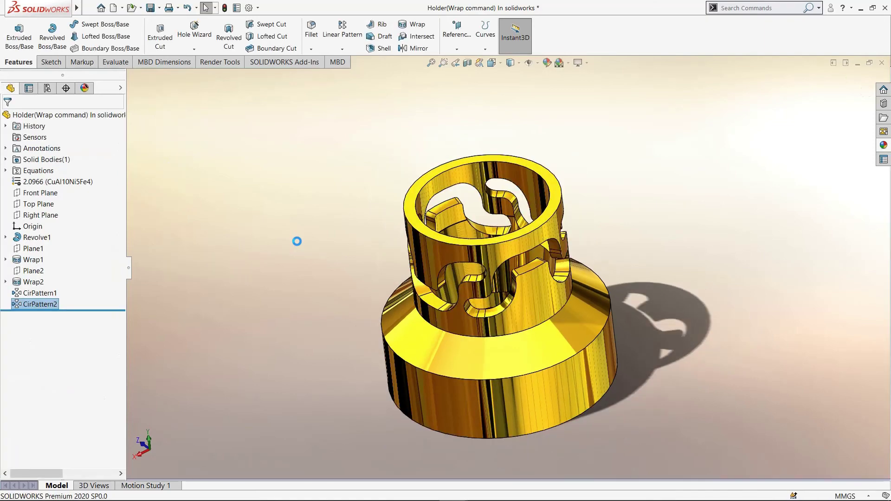
- Apply a 0.55 mm chamfer to the slotted end ring's outer and inner edges
mouse_move(297, 241)
middle_down()
mouse_move(718, 169)
mouse_move(637, 201)
middle_up()
mouse_move(463, 311)
middle_down()
mouse_move(352, 249)
mouse_move(425, 167)
mouse_move(436, 371)
mouse_move(308, 314)
mouse_move(288, 357)
mouse_move(301, 342)
middle_up()
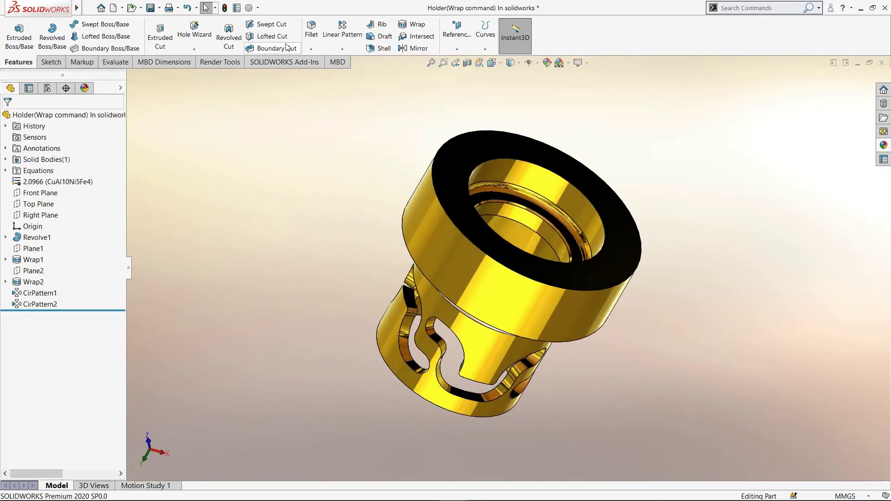
click(311, 50)
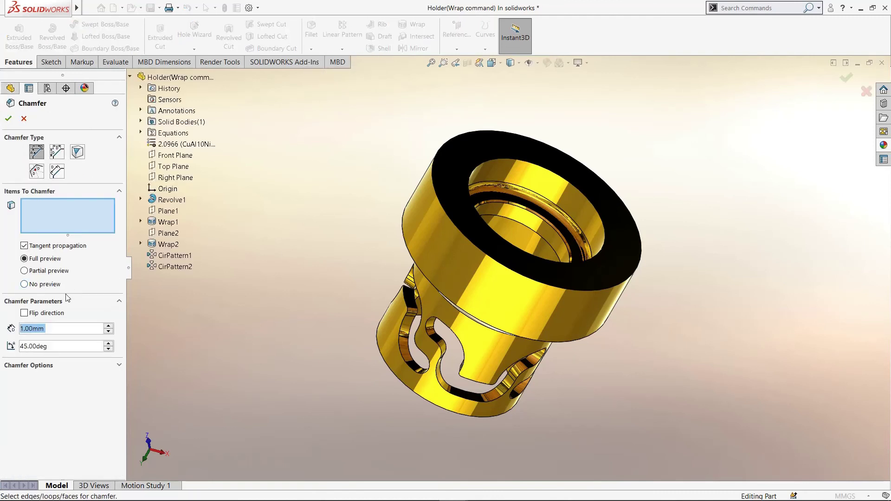
text(0.55)
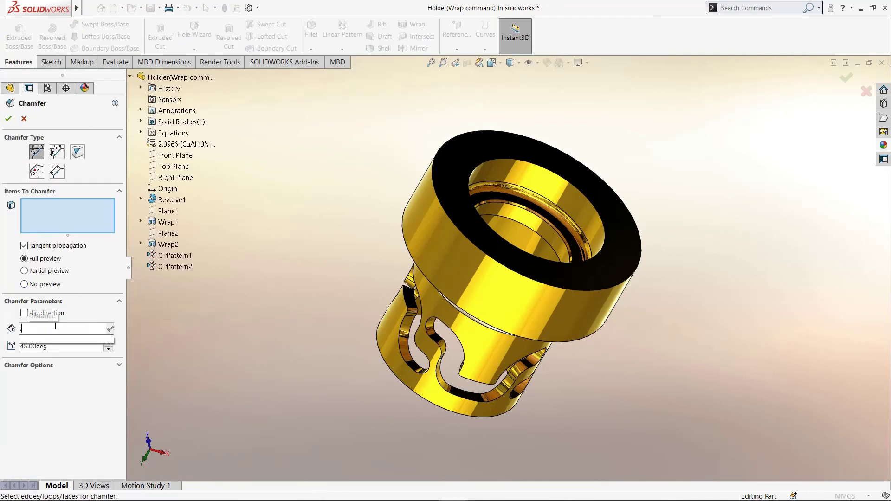
key(Return)
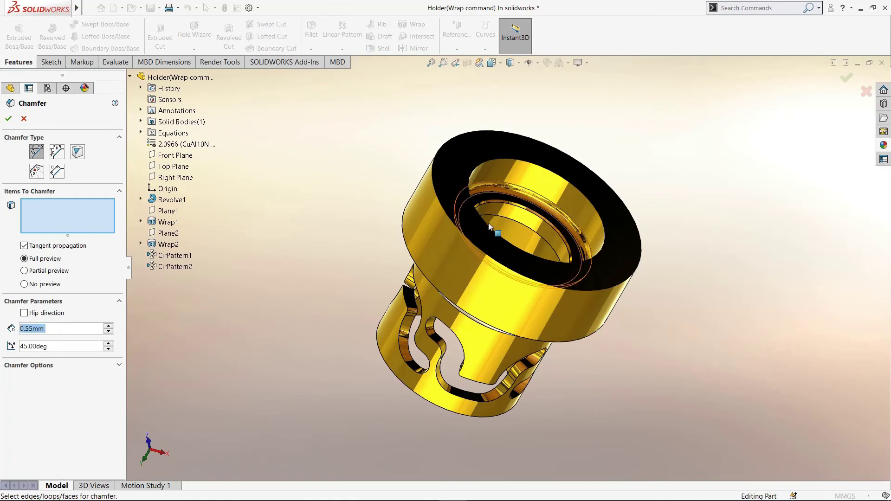
mouse_move(440, 314)
middle_down()
mouse_move(446, 255)
mouse_move(469, 220)
middle_up()
scroll(444, 292, down, 3)
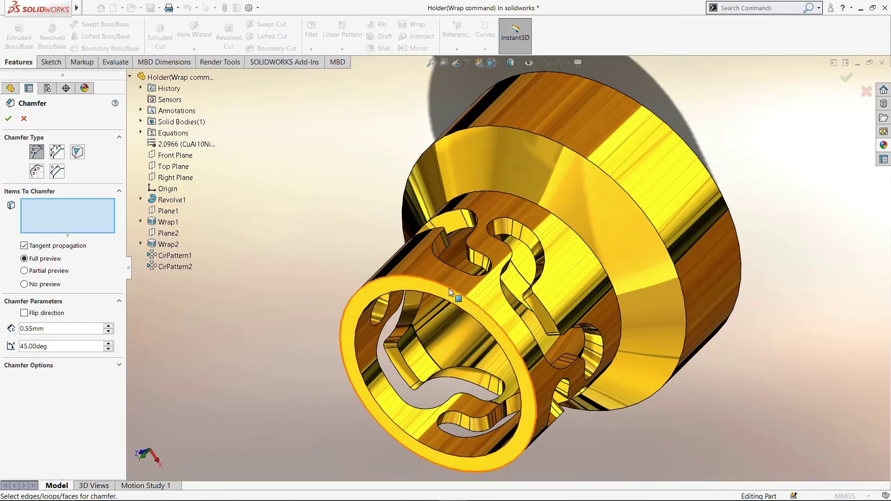
click(447, 293)
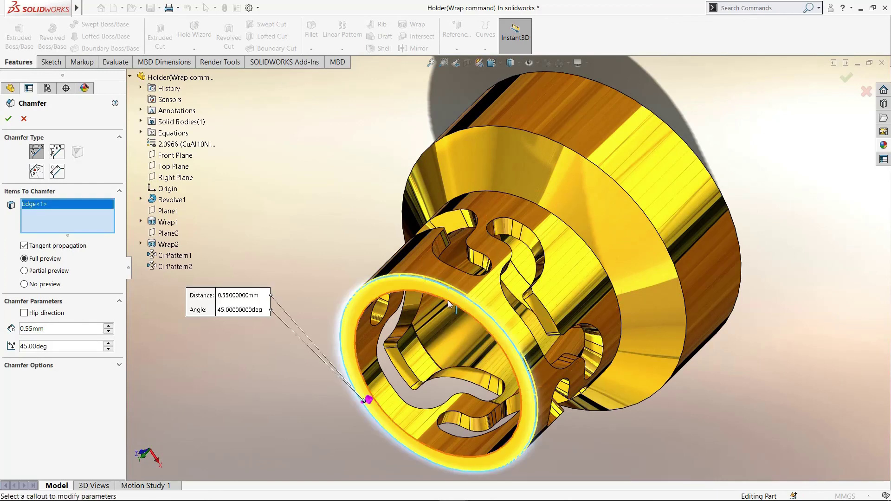
click(449, 299)
scroll(483, 290, up, 2)
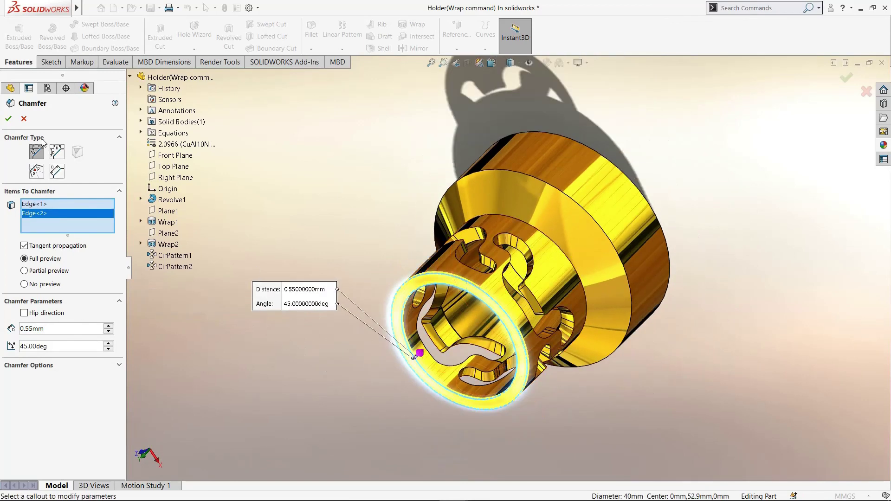
click(8, 119)
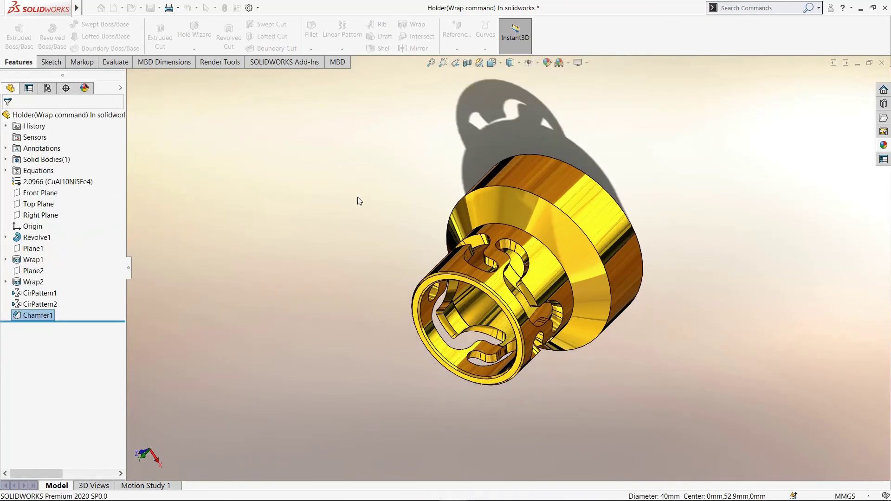
- Apply a 1.50 mm chamfer to the flanged end's outer and inner opening edges
middle_drag(312, 280, 325, 253)
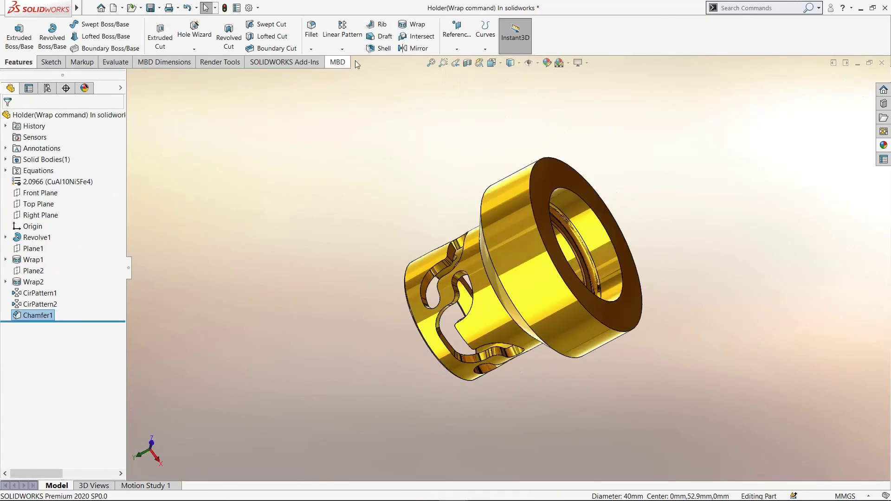
click(344, 51)
click(371, 72)
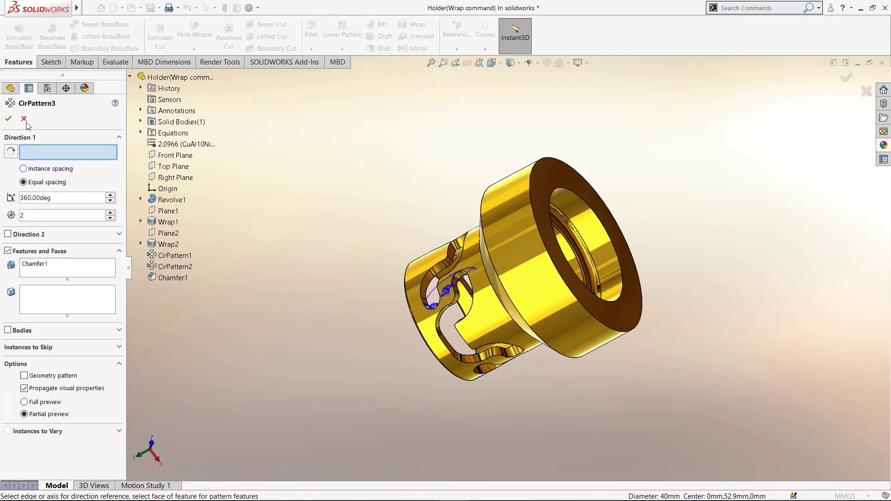
click(25, 121)
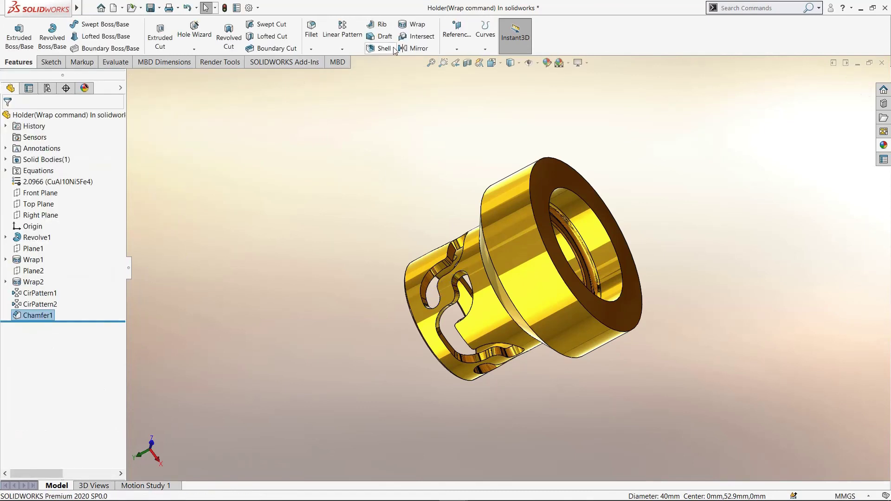
click(312, 50)
click(317, 73)
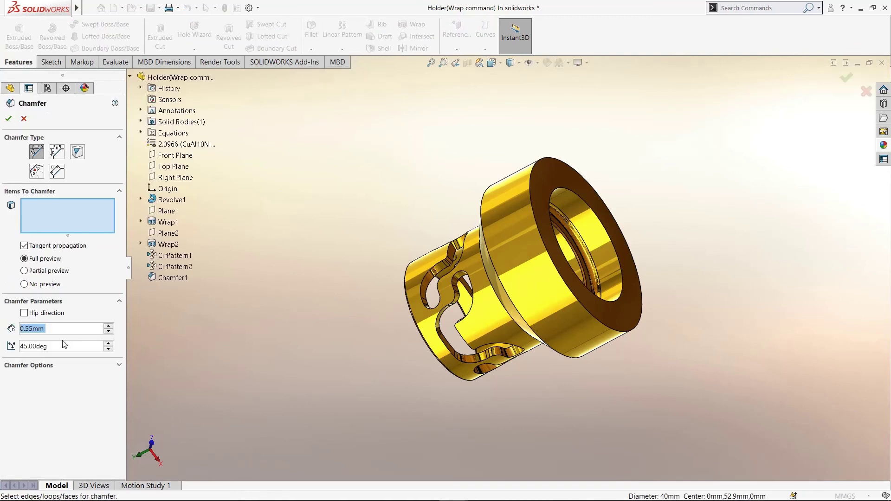
text(1)
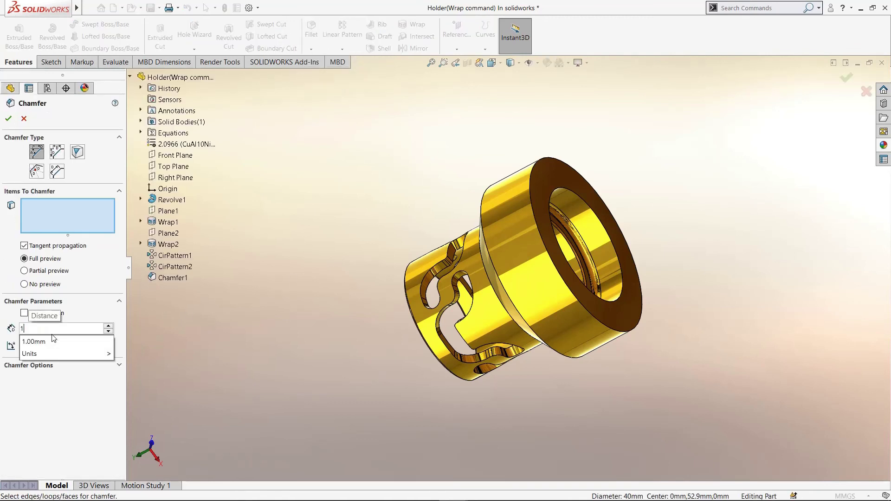
text(.50mm)
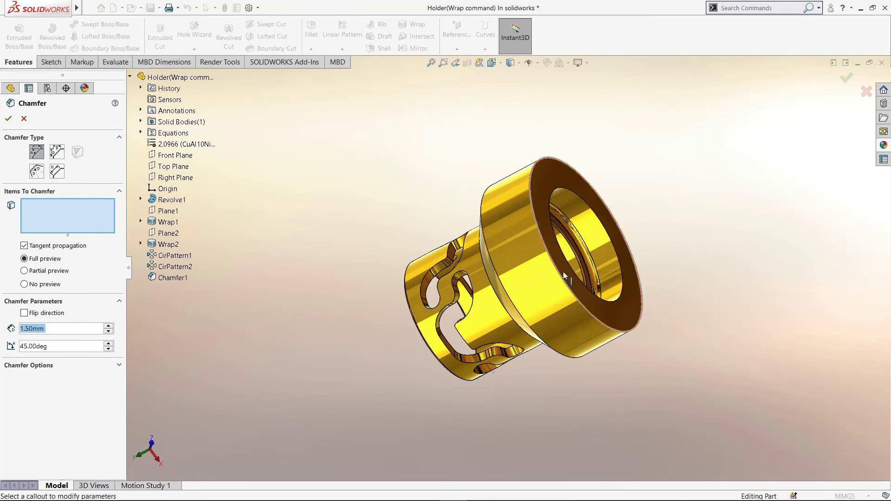
click(596, 200)
click(604, 229)
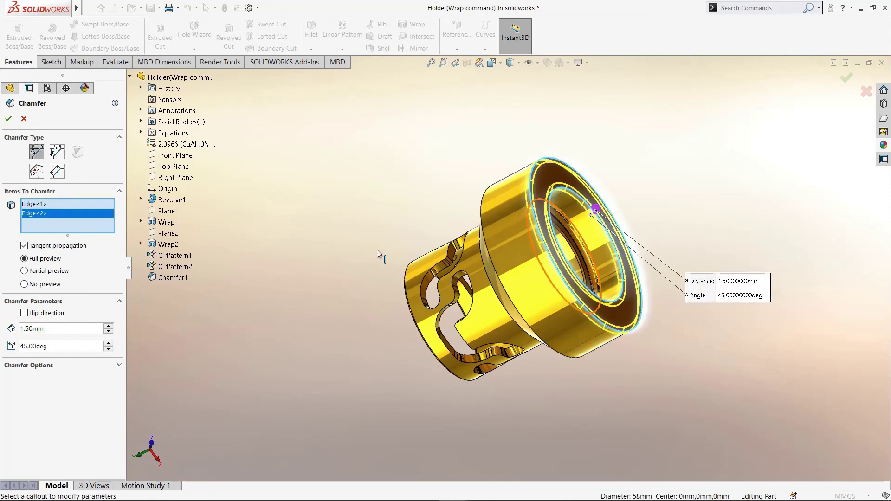
click(8, 119)
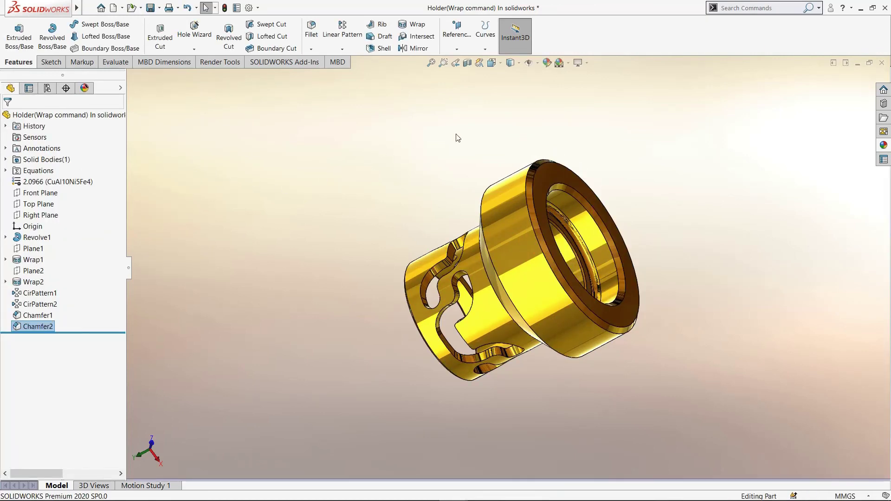
- Show the finished Holder in isometric orientation with the FeatureManager collapsed, zoomed in on the model
mouse_move(458, 137)
middle_down()
mouse_move(423, 251)
mouse_move(377, 230)
mouse_move(320, 278)
mouse_move(332, 392)
mouse_move(347, 356)
mouse_move(308, 123)
mouse_move(238, 179)
mouse_move(271, 143)
mouse_move(536, 319)
mouse_move(564, 375)
mouse_move(543, 378)
middle_up()
key(space)
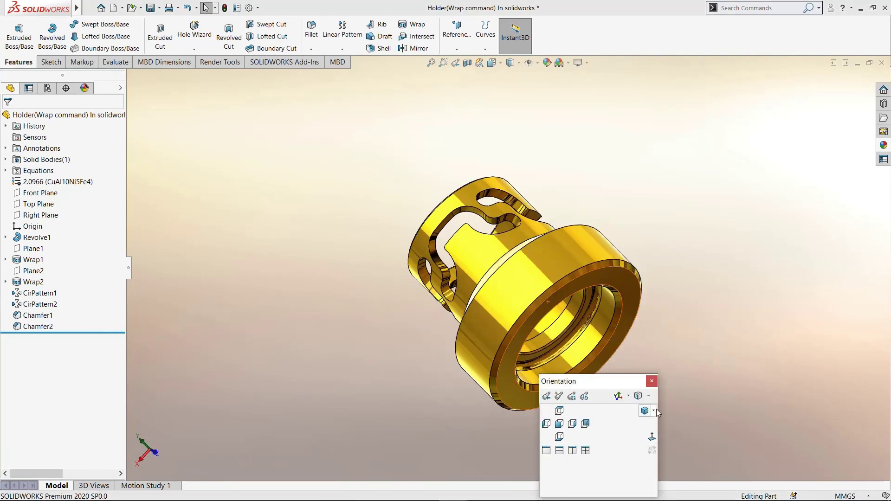
click(654, 410)
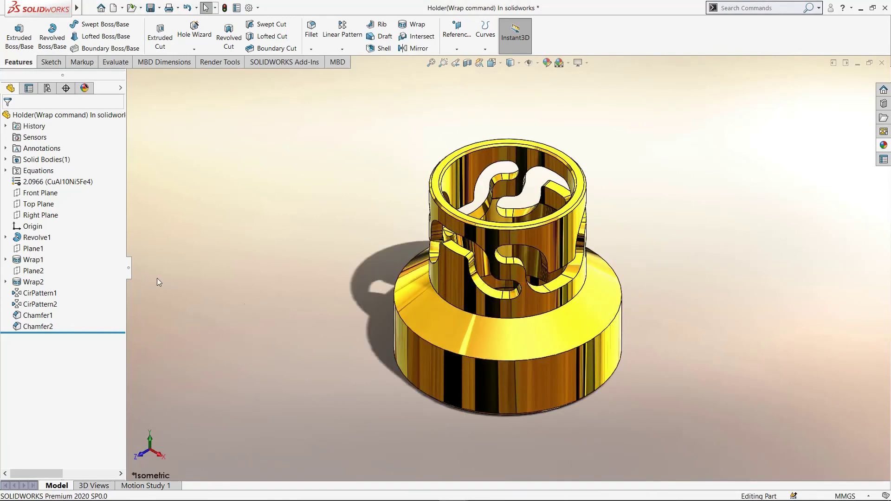
click(130, 267)
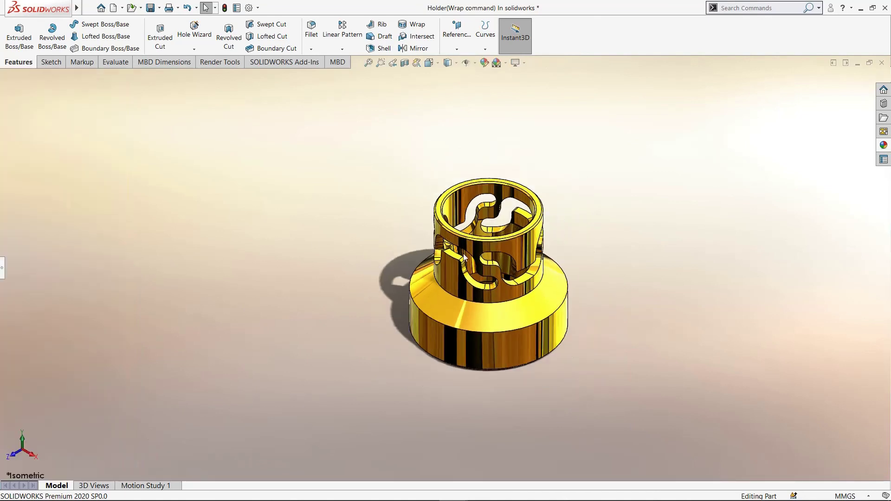
scroll(602, 251, down, 3)
scroll(603, 272, down, 2)
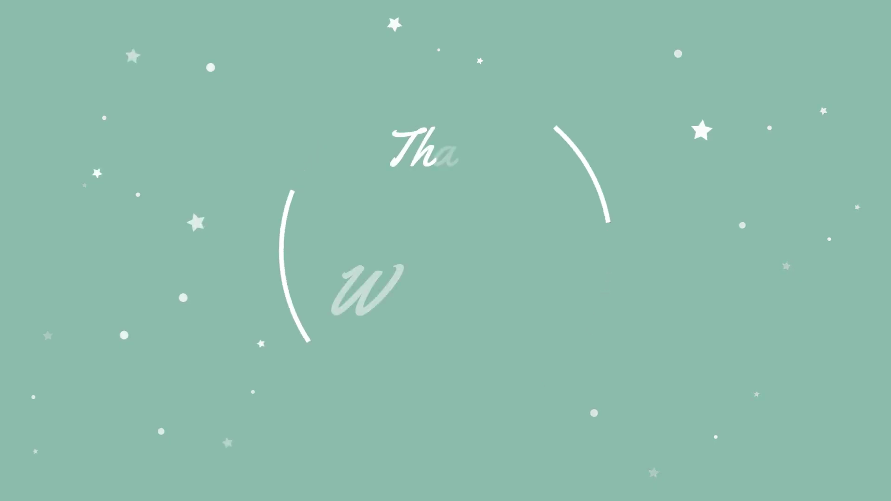